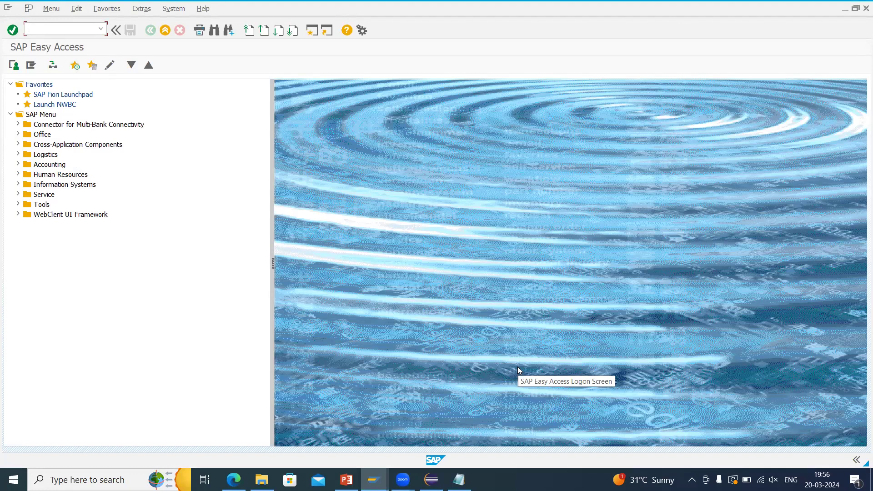
# - Switch to PowerPoint and correct "toold" to "tool" in the Problem Statement text on slide 23
pyautogui.click(347, 480)
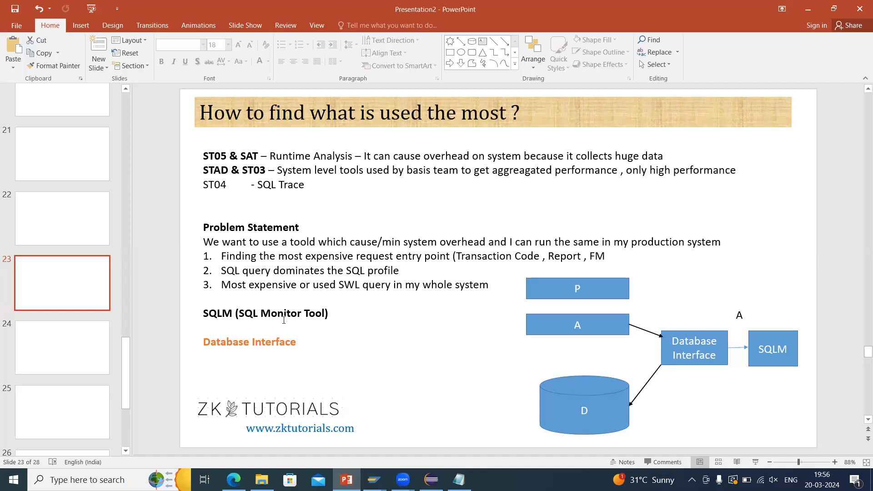
pyautogui.click(316, 242)
pyautogui.press('BackSpace')
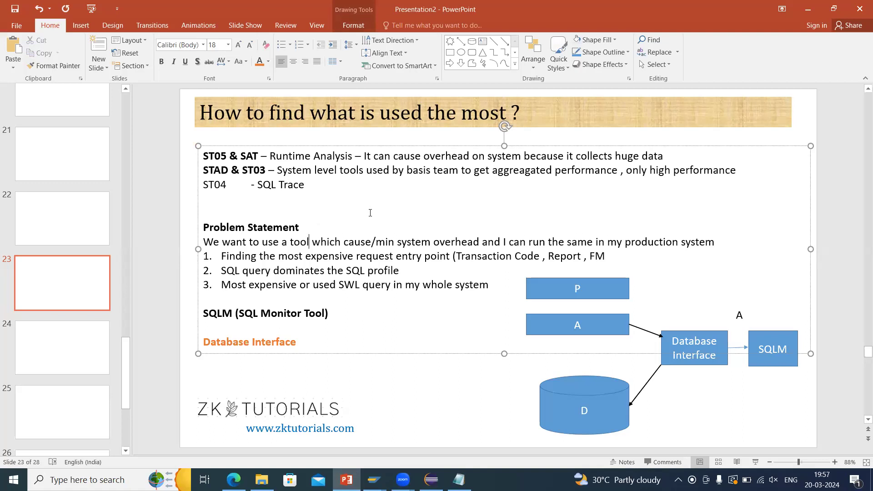
pyautogui.click(87, 366)
pyautogui.click(93, 288)
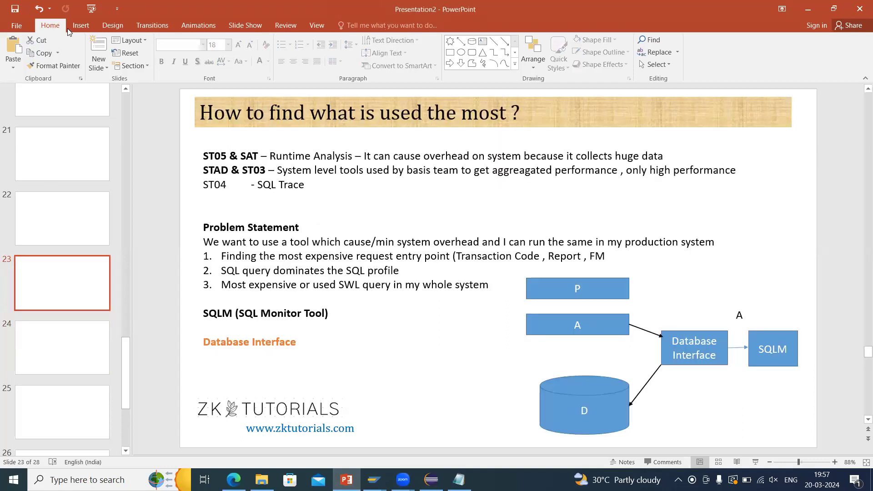
# - Switch to SAP and open the SQL Monitor with transaction code SQLM
pyautogui.hotkey('alt', 'Tab')
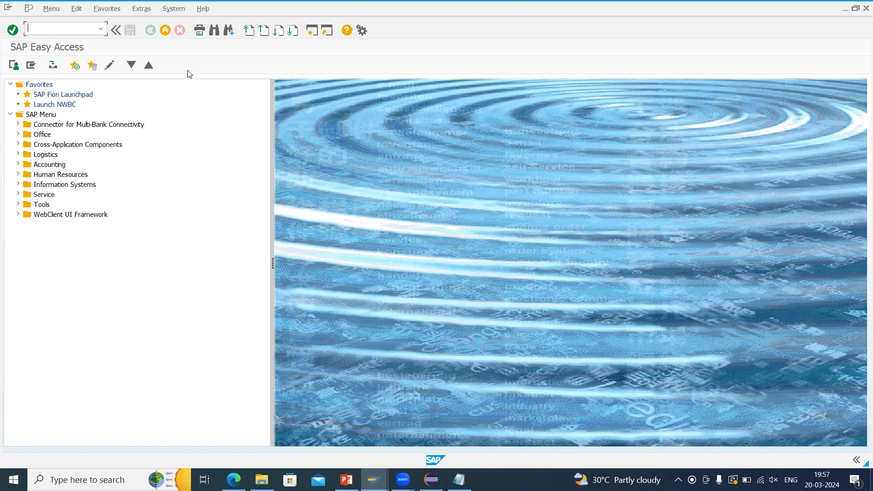
pyautogui.write('sqlm')
pyautogui.press('BackSpace')
pyautogui.press('BackSpace')
pyautogui.press('BackSpace')
pyautogui.press('BackSpace')
pyautogui.write('SQLM')
pyautogui.press('Return')
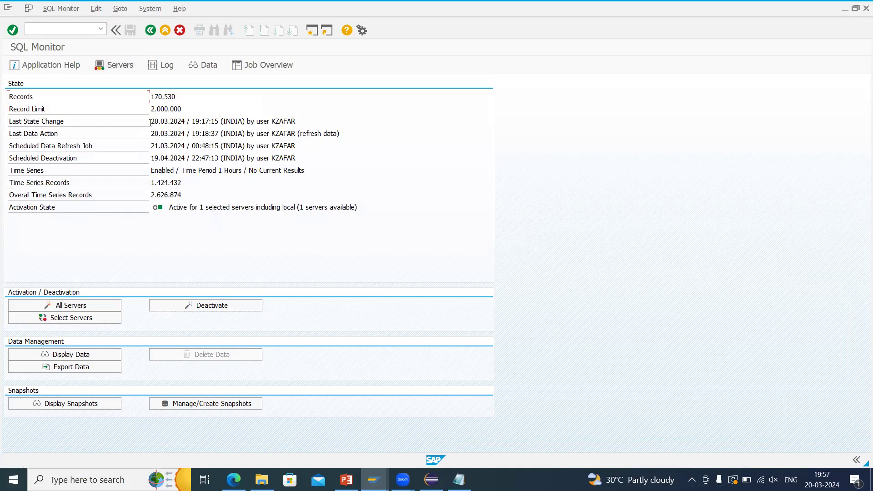
# - Examine the SQL Monitor's state details, deactivation prompt and server selection without applying any change
pyautogui.moveTo(150, 122); pyautogui.dragTo(335, 168)
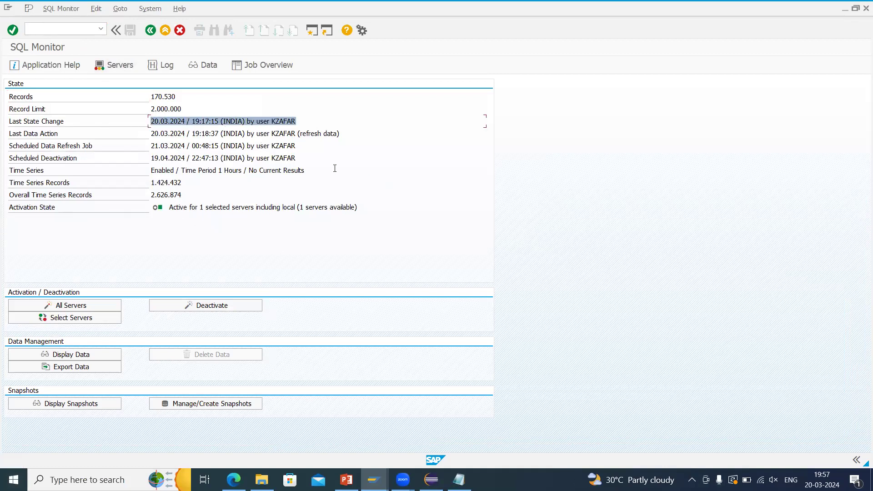
pyautogui.click(232, 167)
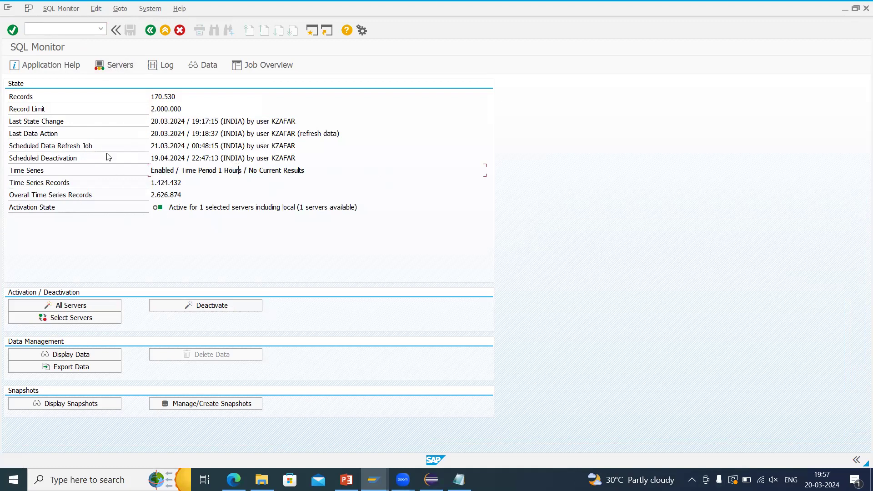
pyautogui.click(172, 310)
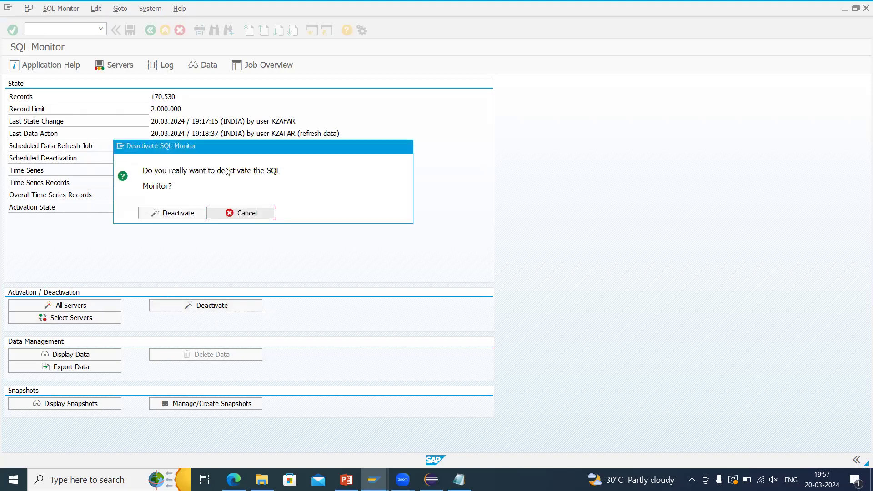
pyautogui.click(196, 214)
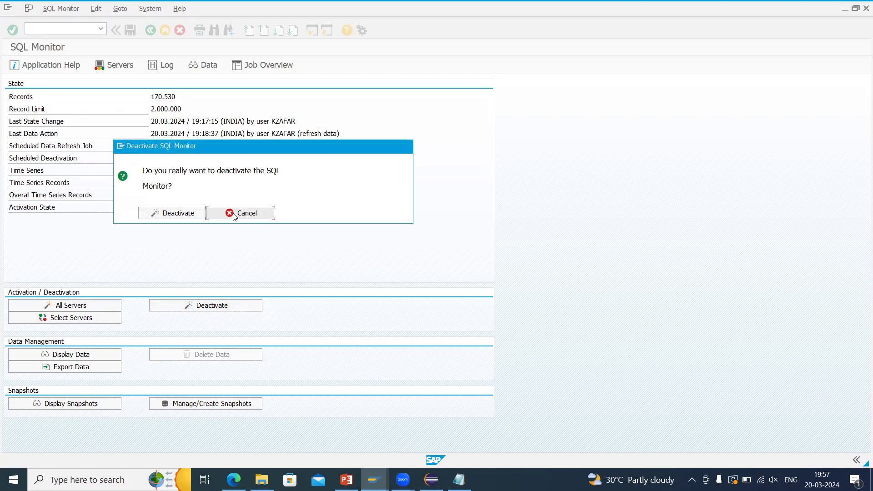
pyautogui.click(86, 318)
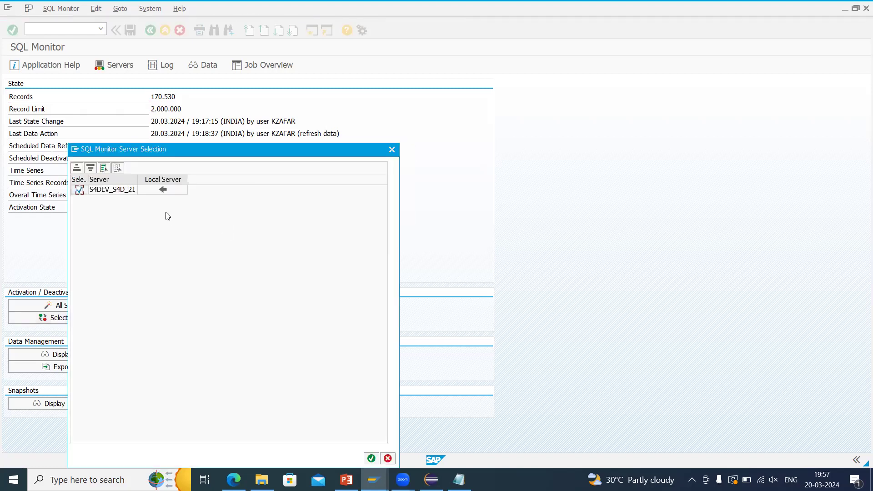
pyautogui.click(392, 149)
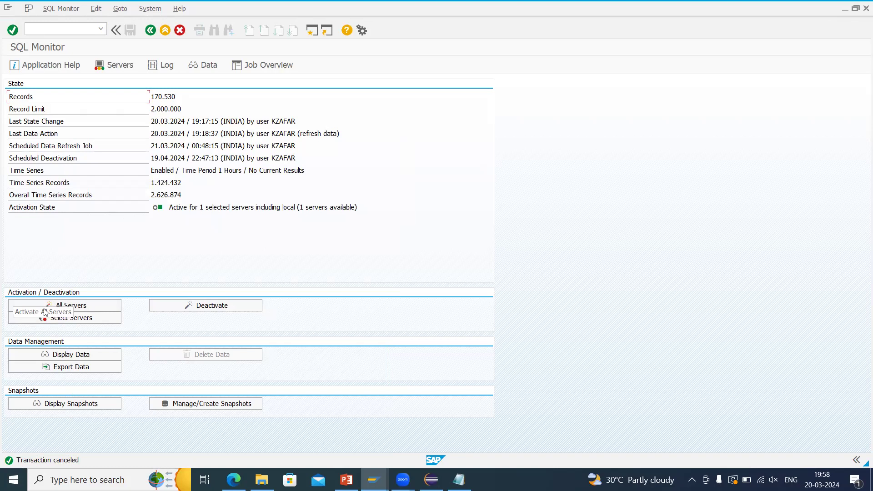
# - Deactivate the SQL Monitor and acknowledge the information message
pyautogui.click(46, 312)
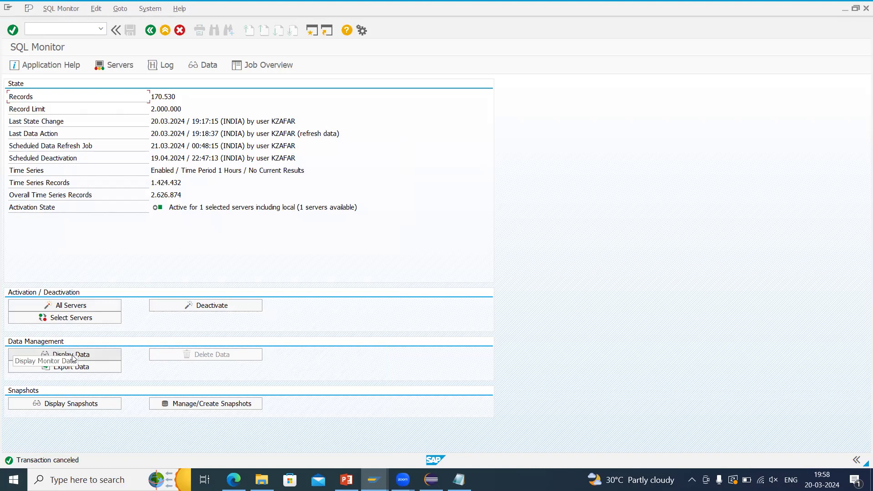
pyautogui.click(195, 306)
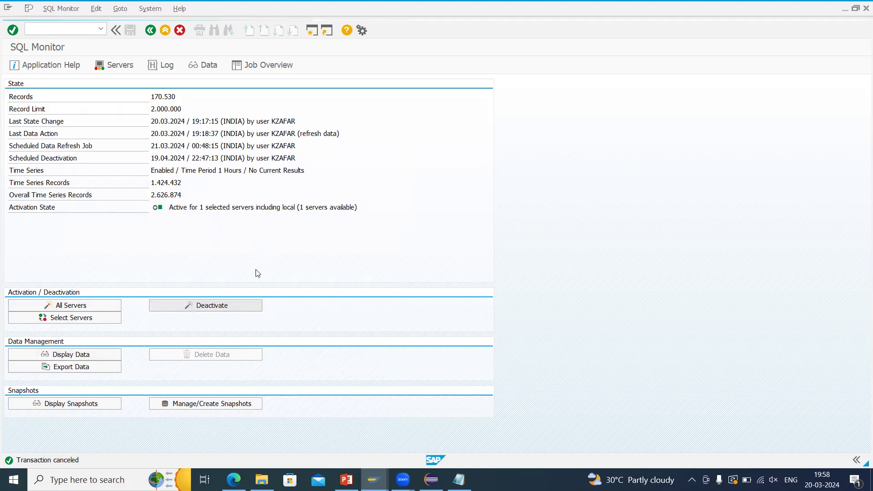
pyautogui.click(157, 215)
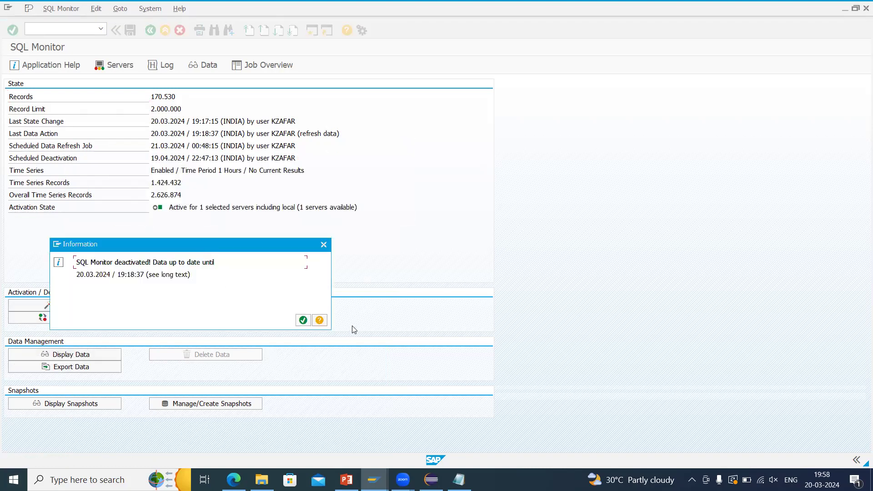
pyautogui.click(302, 321)
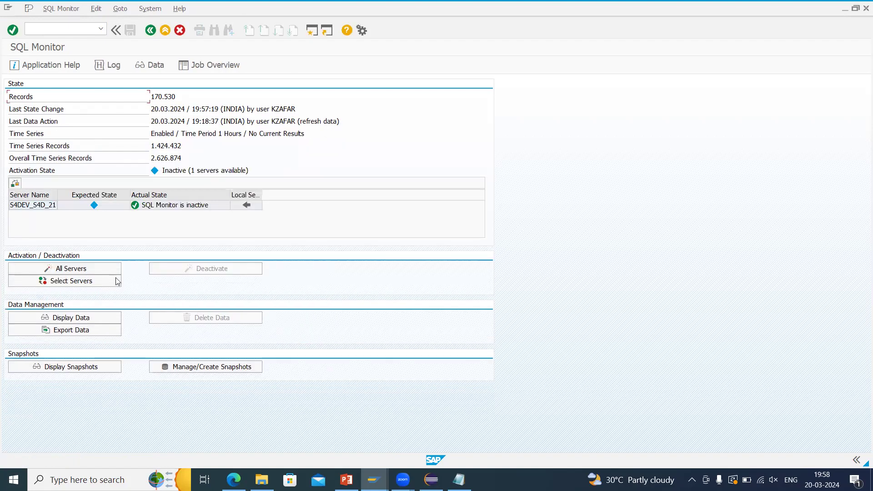
# - Display the SQL Monitor data for the preset time interval, without aggregation and ordered by total number of DB executions
pyautogui.click(152, 69)
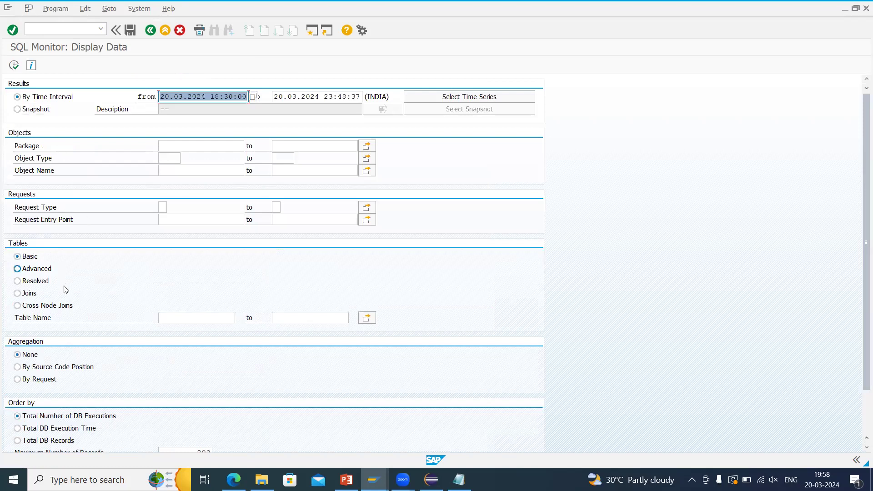
pyautogui.scroll(-1, 65, 289)
pyautogui.scroll(1, 65, 289)
pyautogui.click(13, 65)
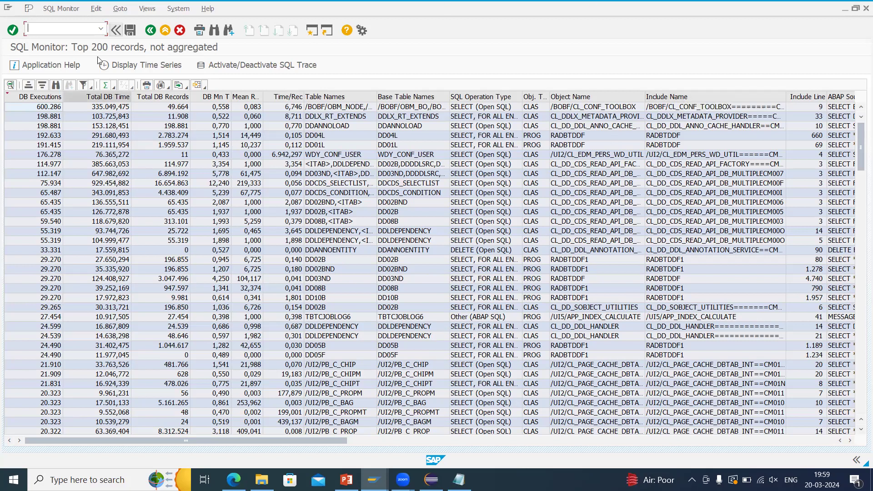
# - Return to the data selection and display results for object names Z*, aggregated by request and ordered by total DB execution time
pyautogui.press('F3')
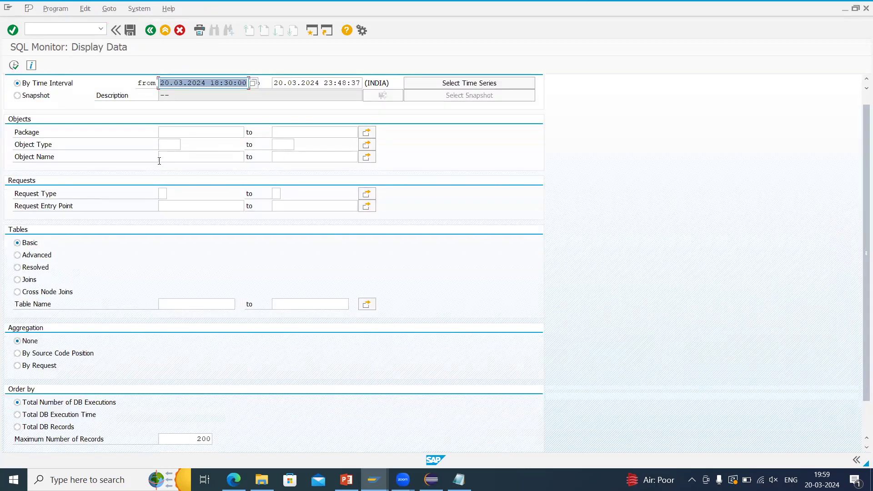
pyautogui.click(167, 156)
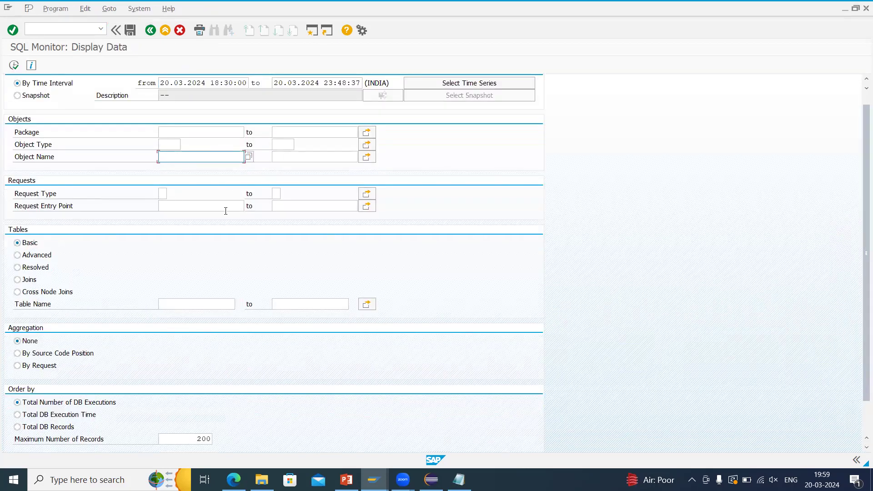
pyautogui.write('Z*')
pyautogui.click(40, 368)
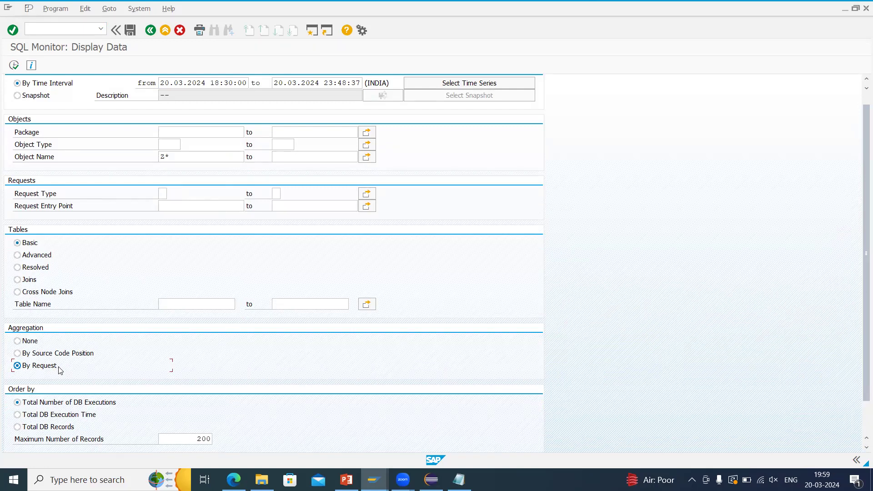
pyautogui.click(89, 416)
pyautogui.click(14, 65)
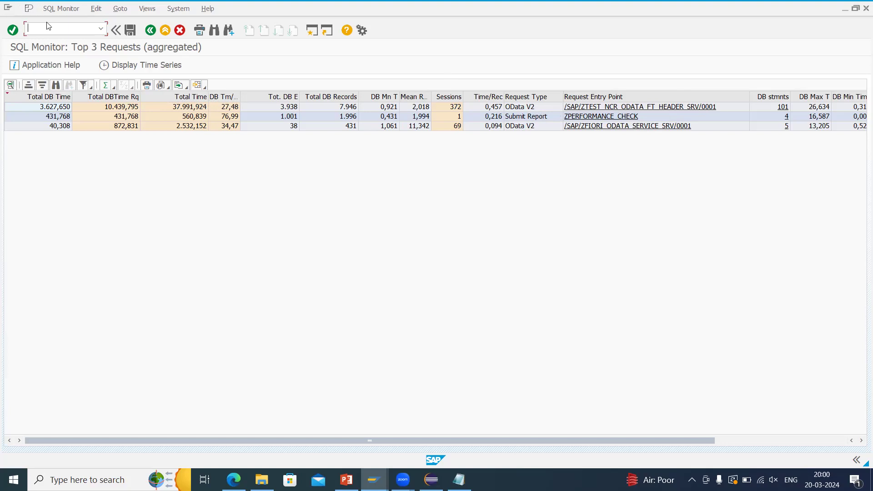
# - Open the ABAP Editor in a new session and display the source code of program ZPERFORMANCE_CHECK
pyautogui.write('/OSE')
pyautogui.write('11')
pyautogui.press('Return')
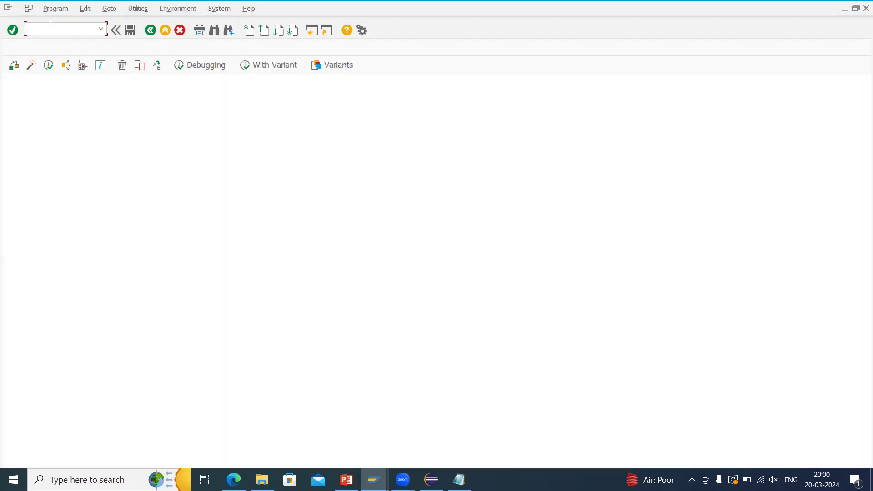
pyautogui.write('ZPERFOR')
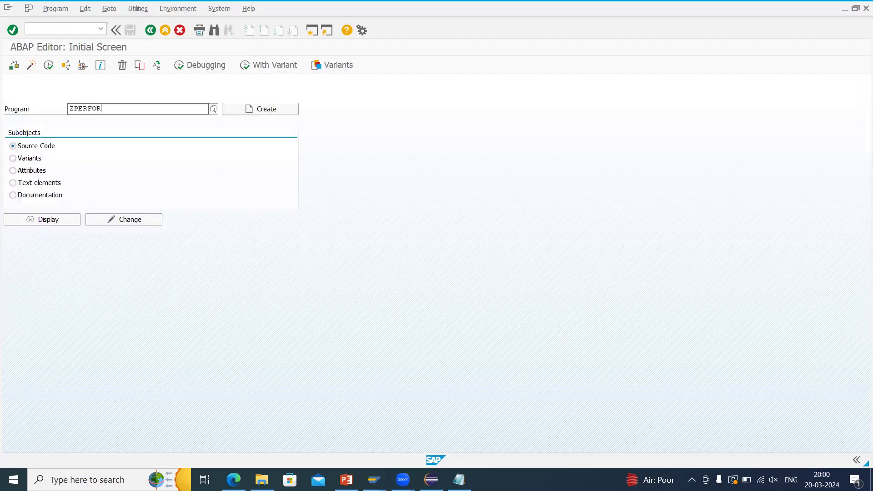
pyautogui.write('MANCE_CHECK')
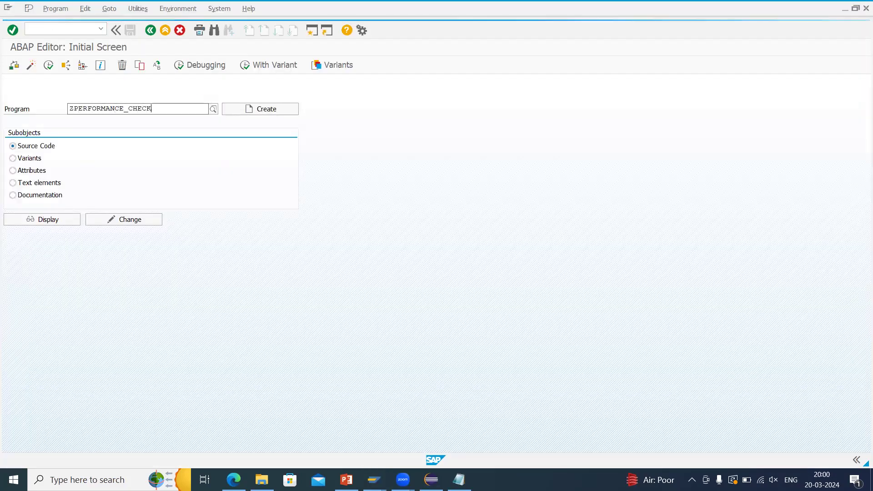
pyautogui.click(45, 219)
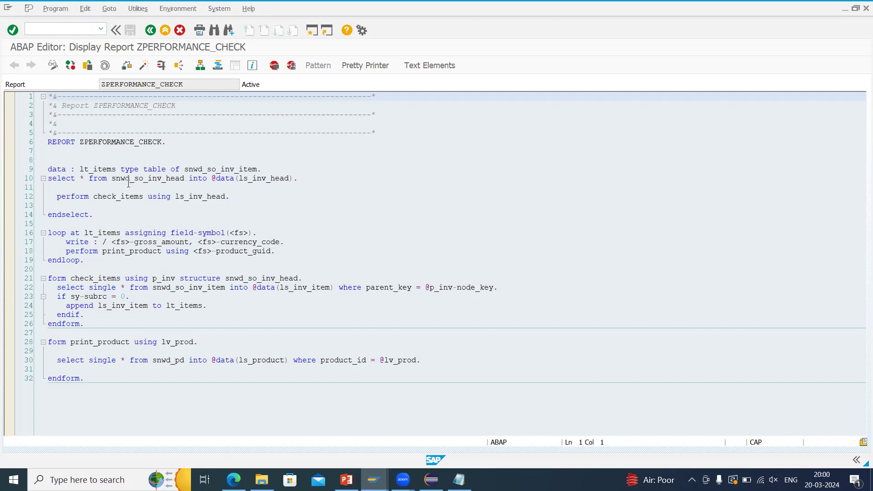
# - Examine the SELECT loop, the item loop and the check_items and print_product calls in the ZPERFORMANCE_CHECK code
pyautogui.moveTo(72, 178); pyautogui.dragTo(191, 180)
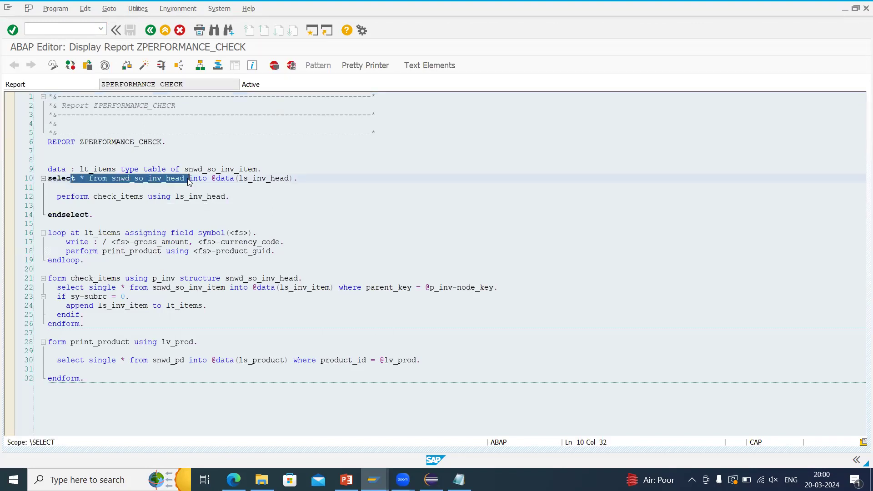
pyautogui.click(133, 216)
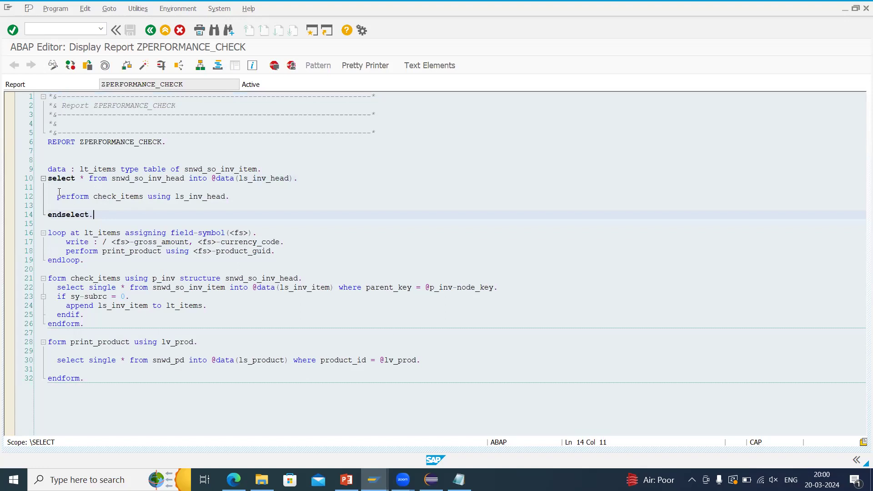
pyautogui.moveTo(59, 197); pyautogui.dragTo(253, 194)
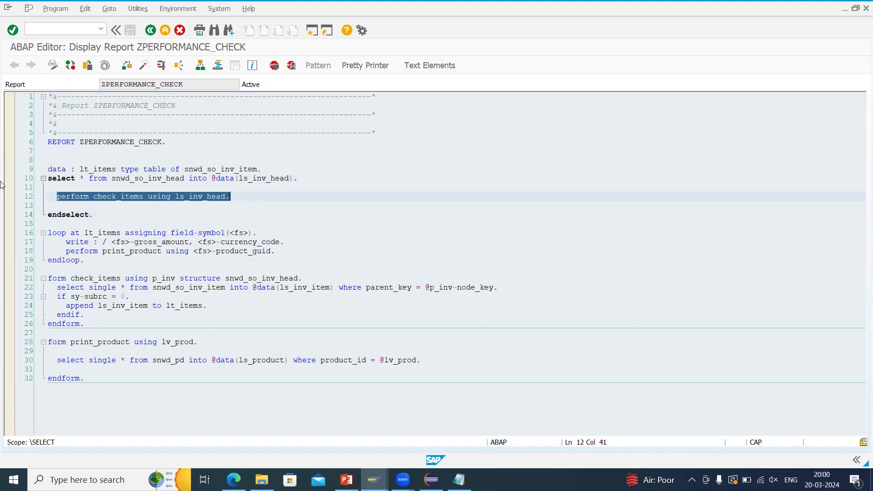
pyautogui.click(96, 257)
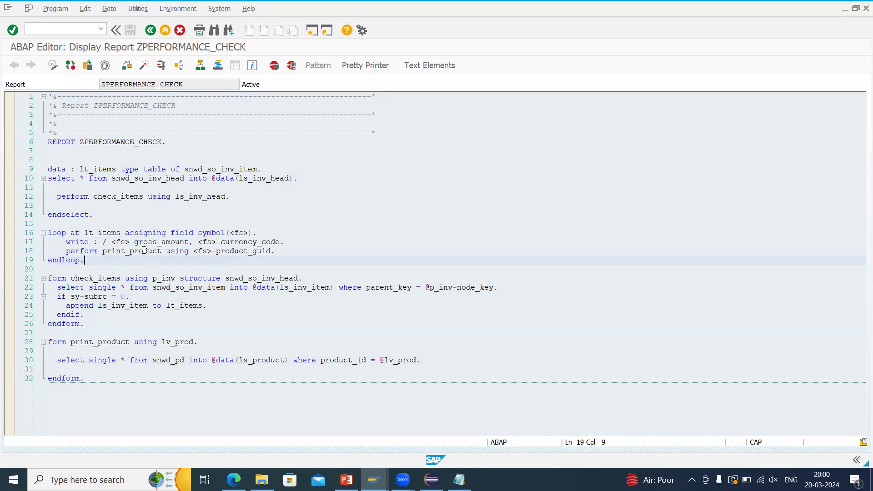
pyautogui.moveTo(103, 251); pyautogui.dragTo(220, 254)
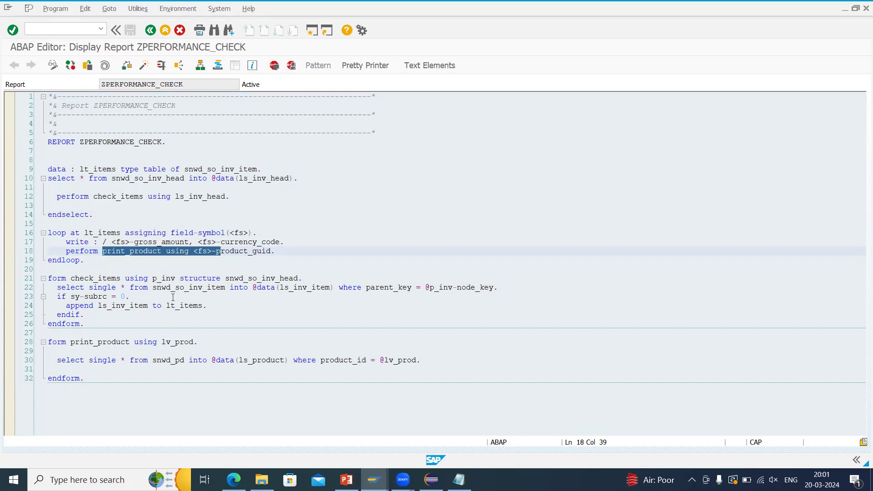
pyautogui.hotkey('ctrl', 'a')
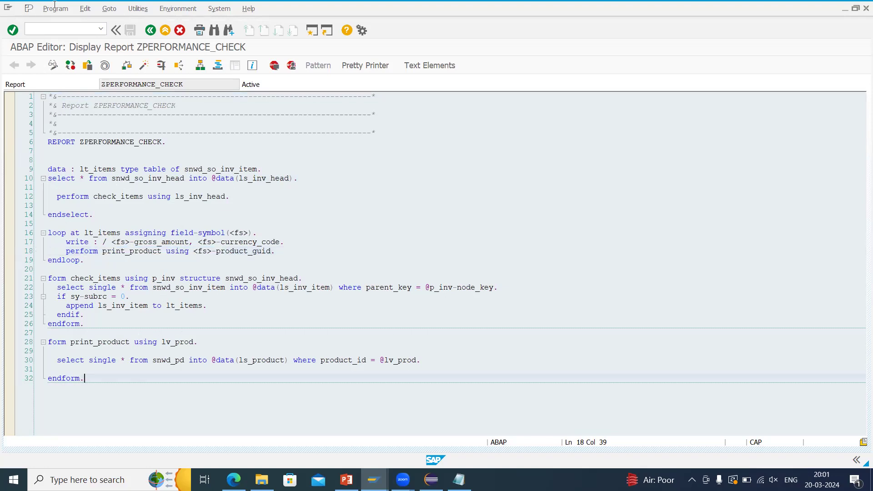
pyautogui.click(109, 198)
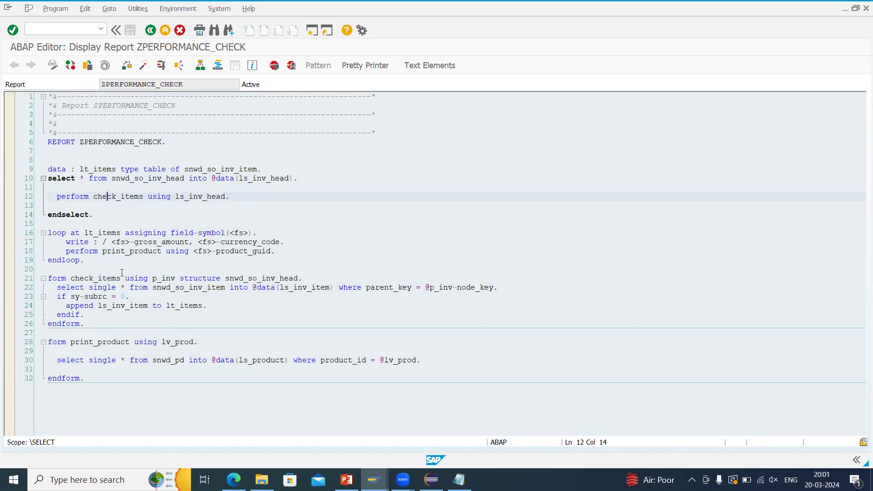
# - Return to the aggregated SQL Monitor results and examine the further columns of the ZPERFORMANCE_CHECK request
pyautogui.press('F3')
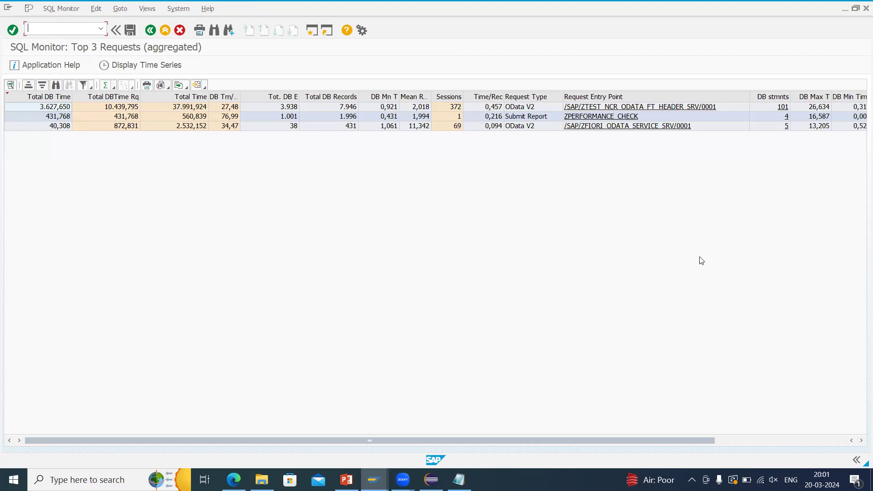
pyautogui.click(518, 118)
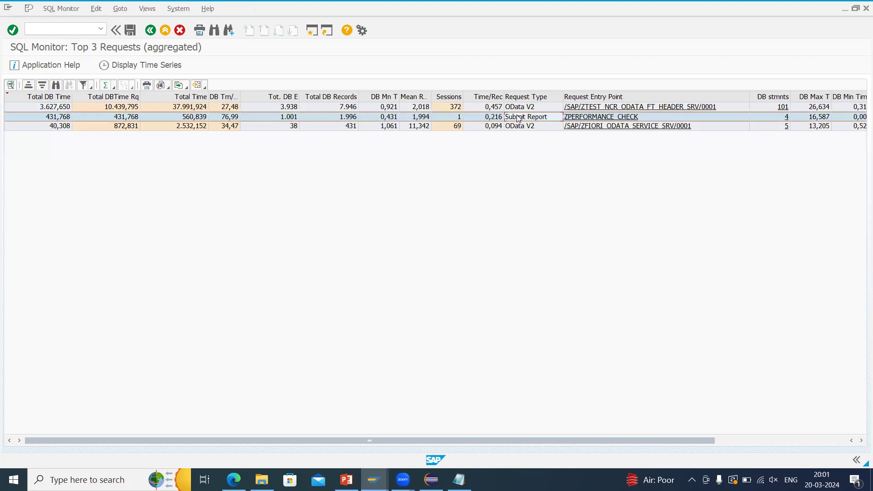
pyautogui.moveTo(607, 440); pyautogui.dragTo(693, 440)
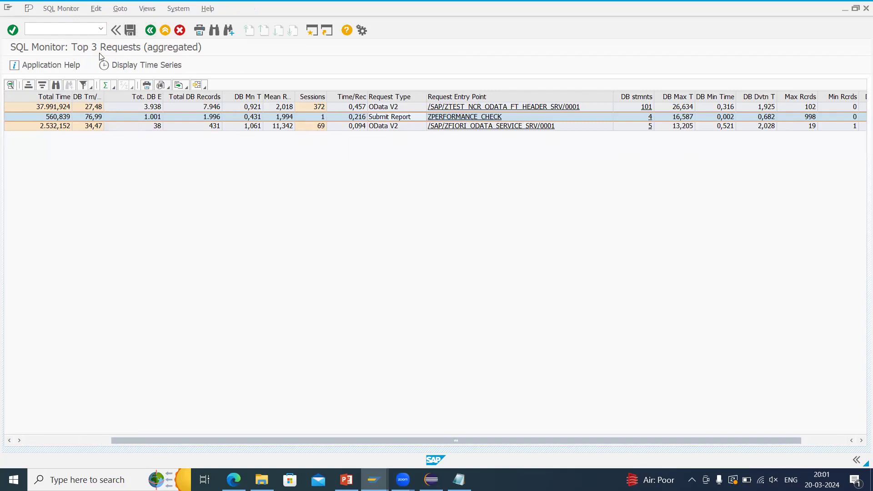
# - Return to the data selection and display the Z* results without aggregation
pyautogui.press('F3')
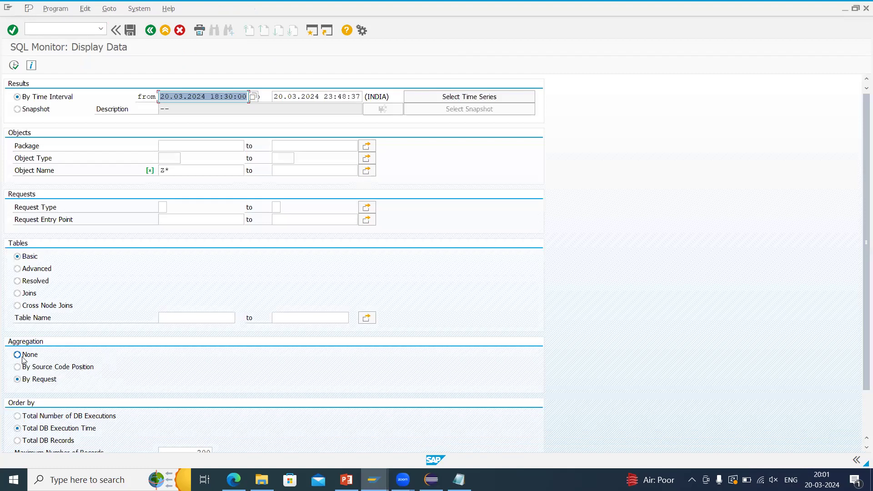
pyautogui.click(23, 358)
pyautogui.click(14, 67)
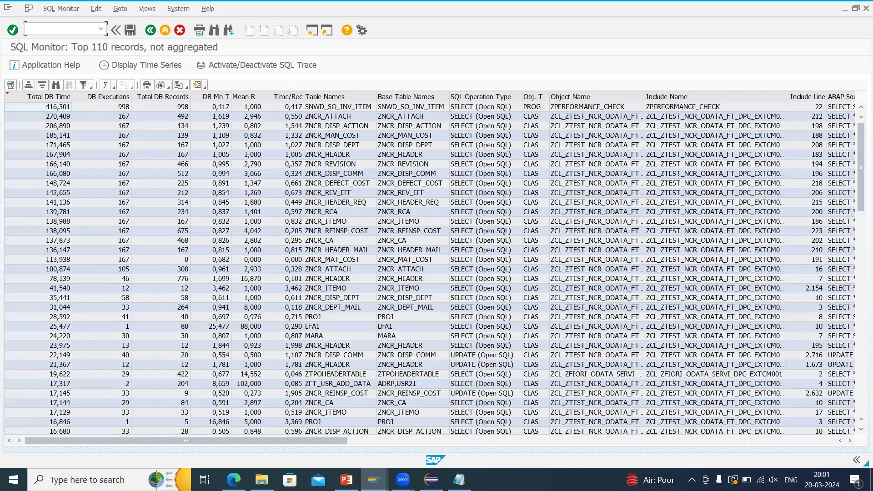
# - View the source code line of the ZPERFORMANCE_CHECK SELECT on SNWD_SO_INV_ITEM and return to the record list
pyautogui.click(572, 107)
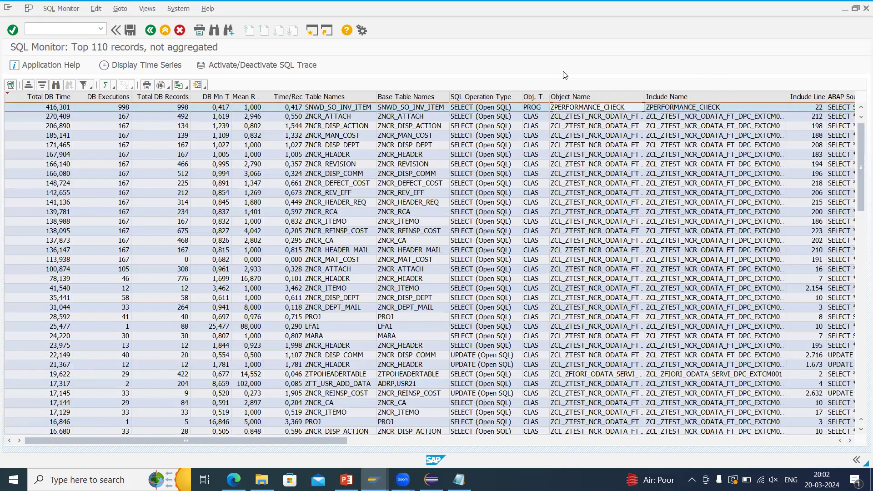
pyautogui.doubleClick(480, 111)
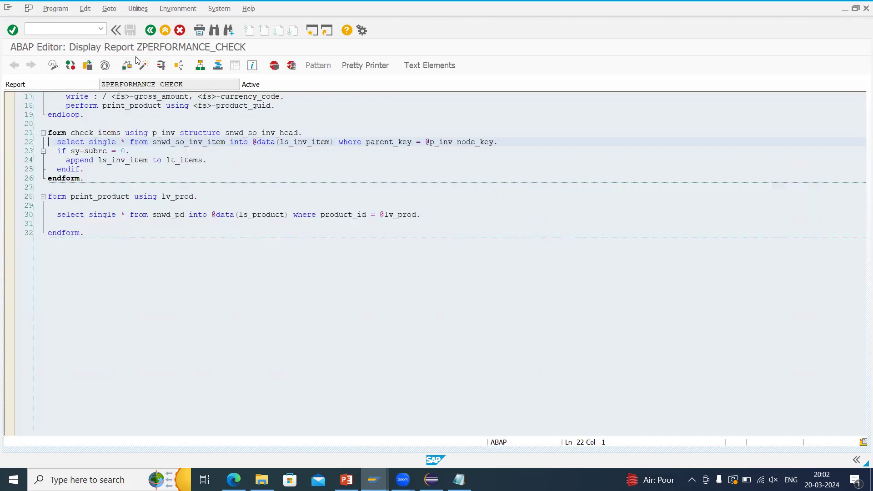
pyautogui.click(150, 30)
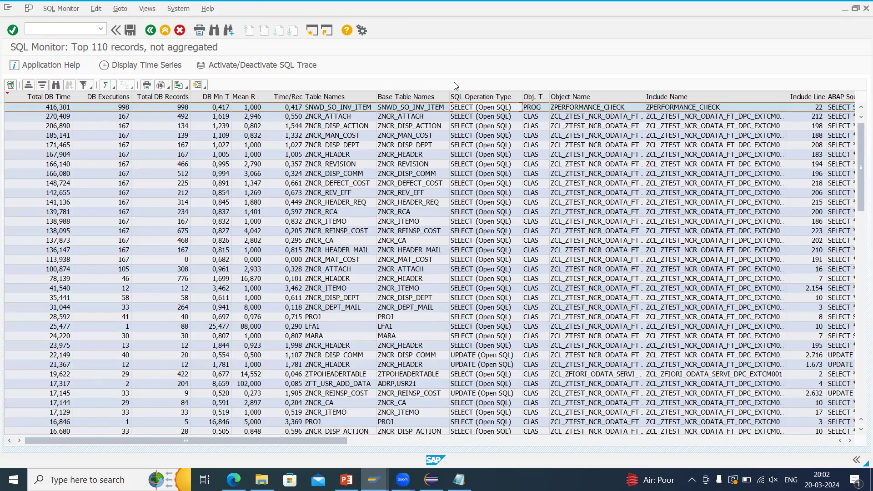
# - Examine the DB executions, mean DB time and time per record of the ZPERFORMANCE_CHECK SELECT on SNWD_SO_INV_ITEM
pyautogui.click(121, 97)
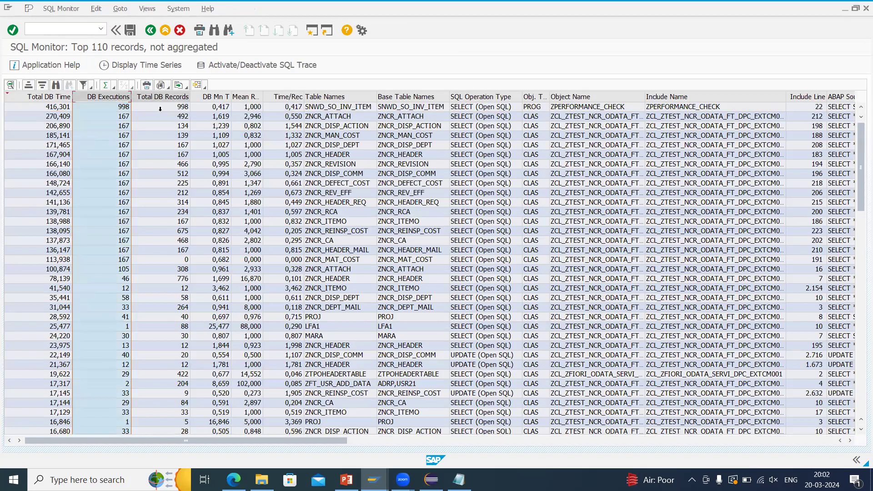
pyautogui.click(222, 96)
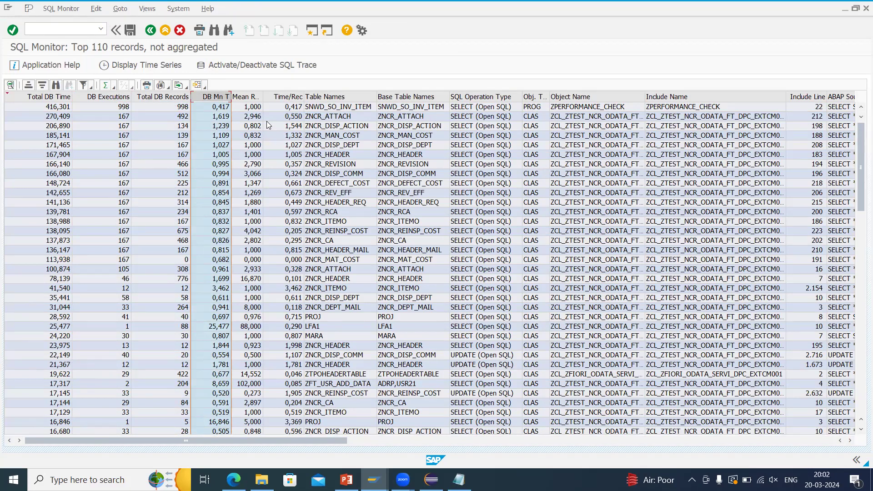
pyautogui.click(210, 108)
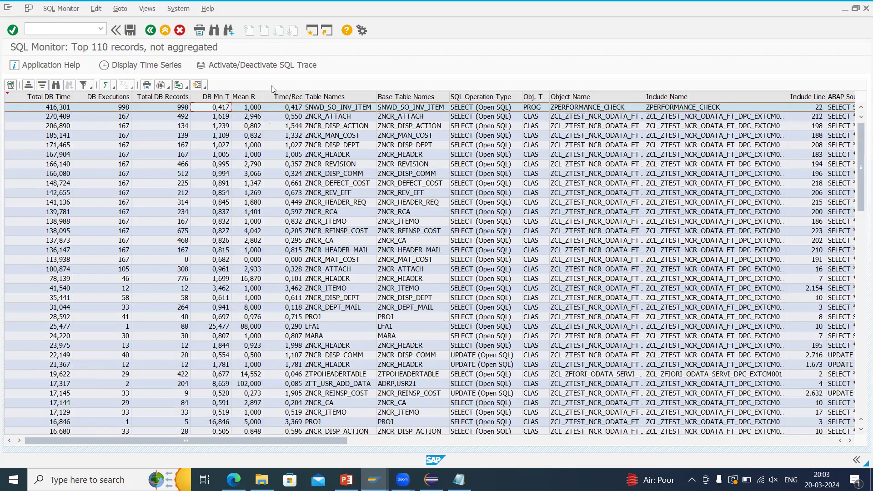
pyautogui.click(293, 111)
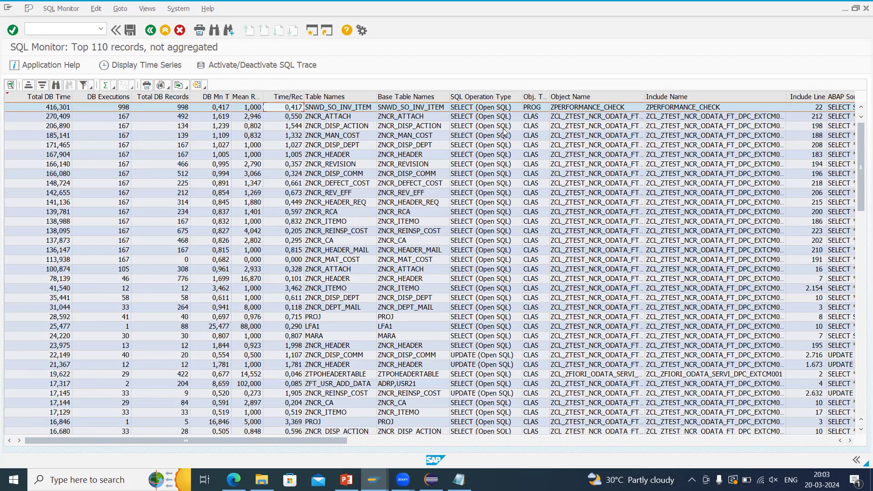
# - Reopen the top record's source code, trace how the SELECT loop calls check_items, and return to the record list
pyautogui.click(489, 108)
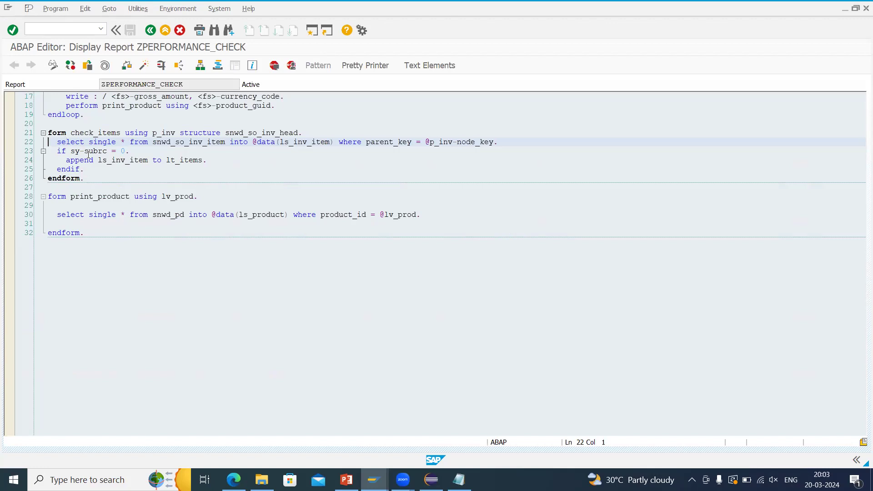
pyautogui.scroll(1, 100, 155)
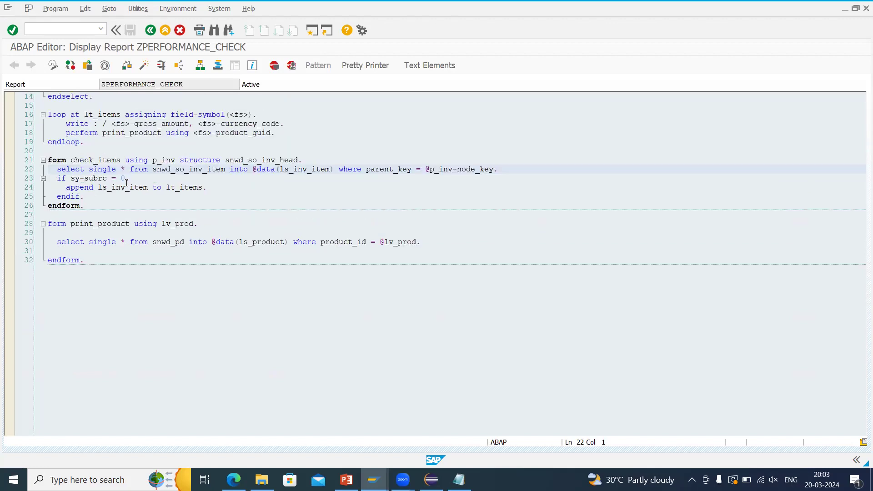
pyautogui.scroll(5, 127, 182)
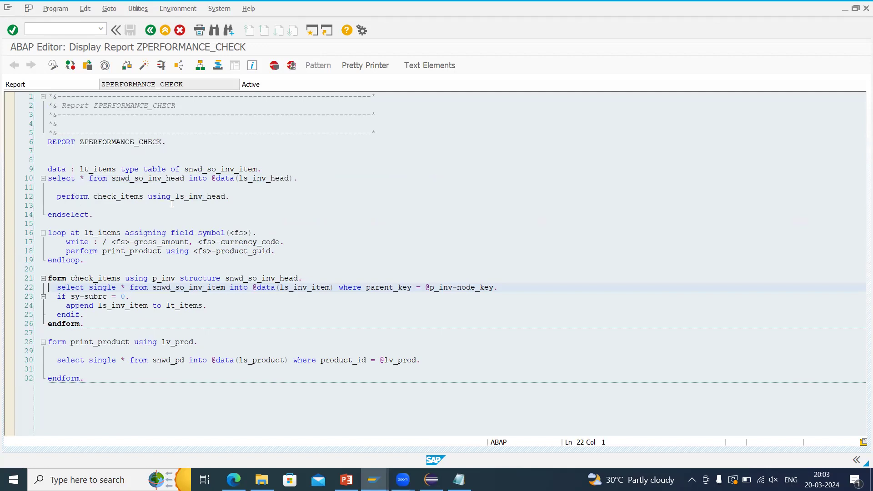
pyautogui.scroll(-1, 166, 153)
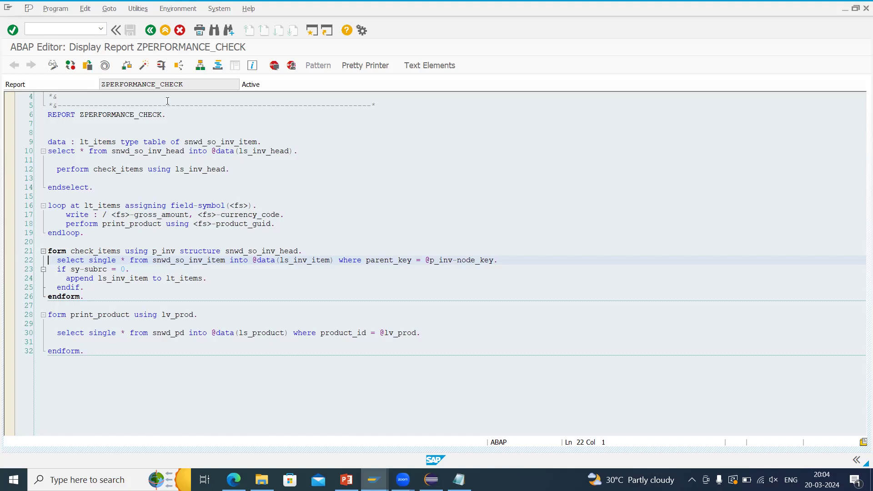
pyautogui.click(151, 30)
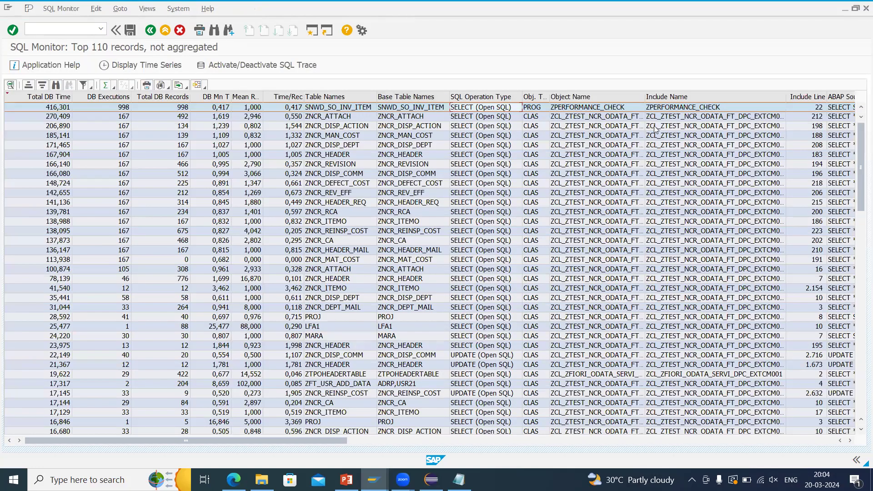
# - View the source code of the INSERT into ZNCR_DISP_COMM at include line 2.805, then return to the start of the record list
pyautogui.scroll(-11, 514, 214)
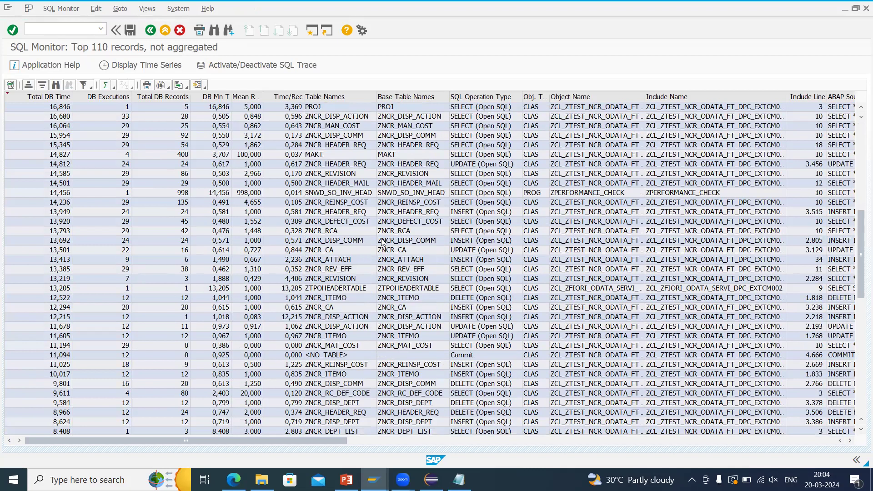
pyautogui.click(472, 242)
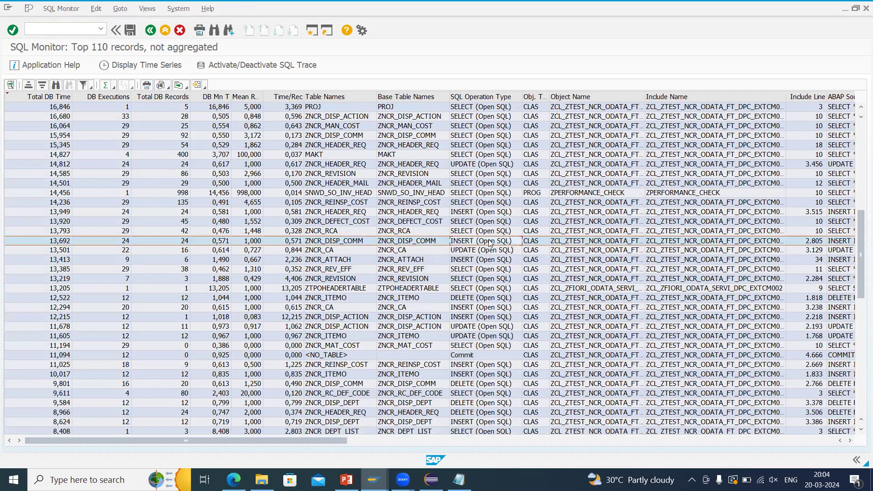
pyautogui.doubleClick(491, 243)
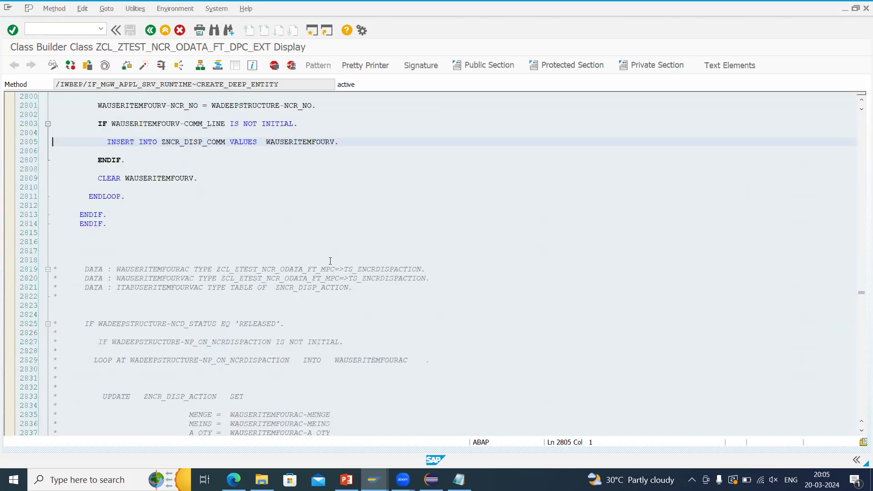
pyautogui.moveTo(116, 142); pyautogui.dragTo(475, 130)
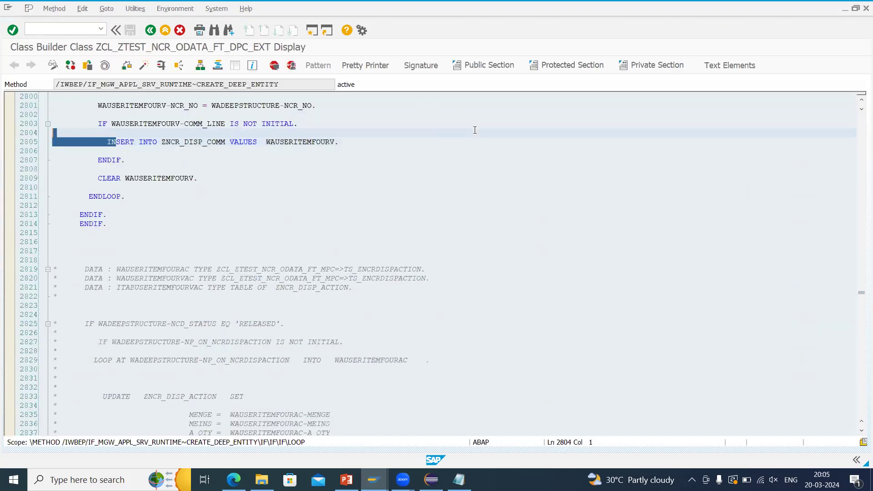
pyautogui.click(151, 30)
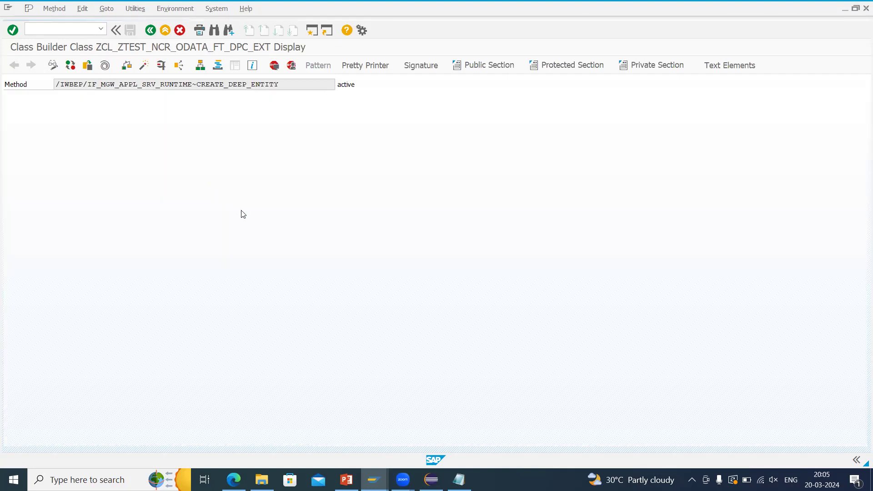
pyautogui.scroll(10, 281, 231)
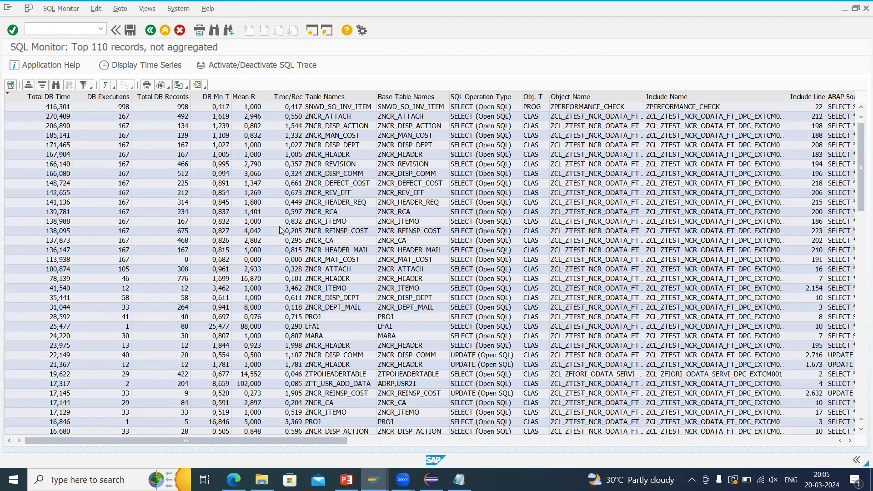
# - Switch to PowerPoint and correct "SWL" to "SQL" in the third problem statement item
pyautogui.click(346, 480)
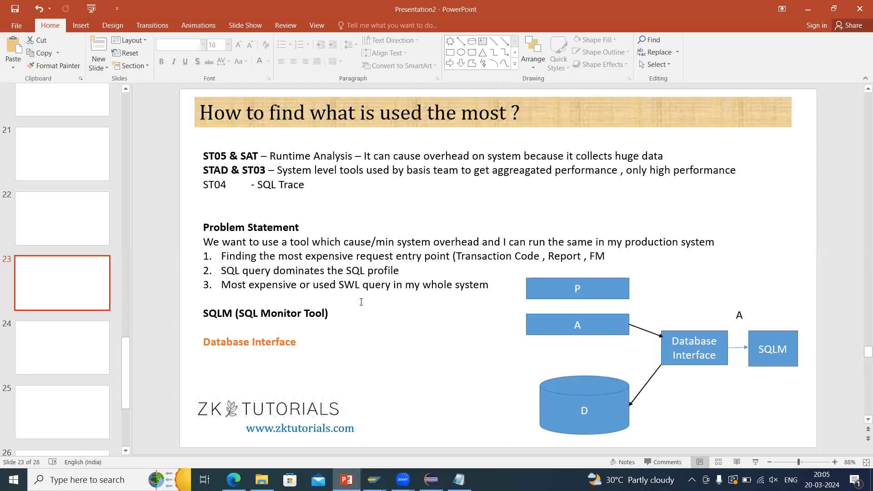
pyautogui.click(355, 284)
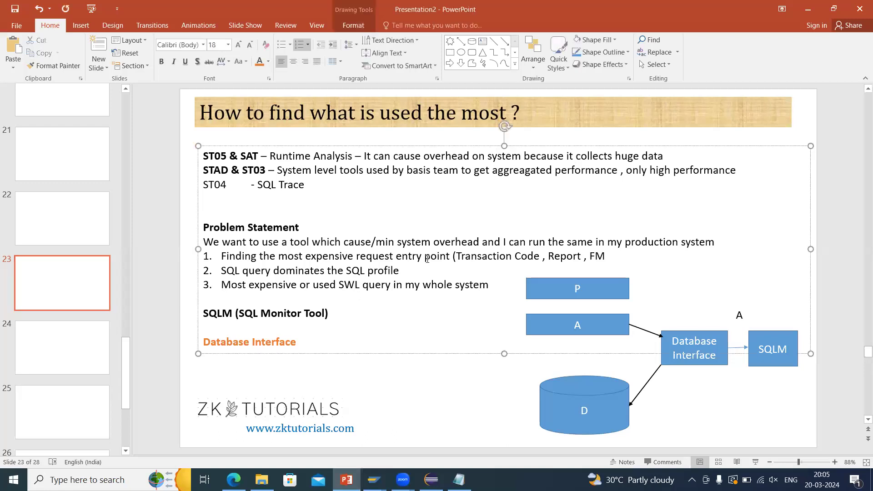
pyautogui.press('BackSpace')
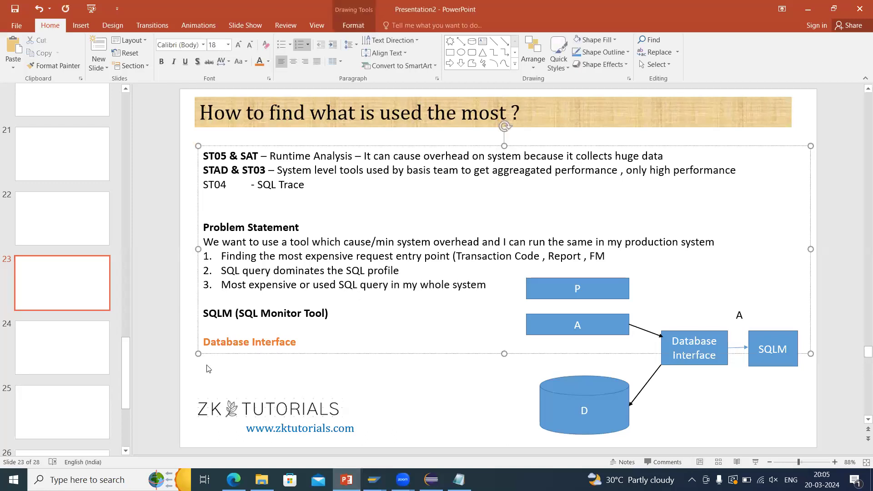
# - Switch back to SAP, inspect the SNWD_SO_INV_ITEM SELECT in the ZPERFORMANCE_CHECK source, and return to the record list
pyautogui.hotkey('alt', 'Tab')
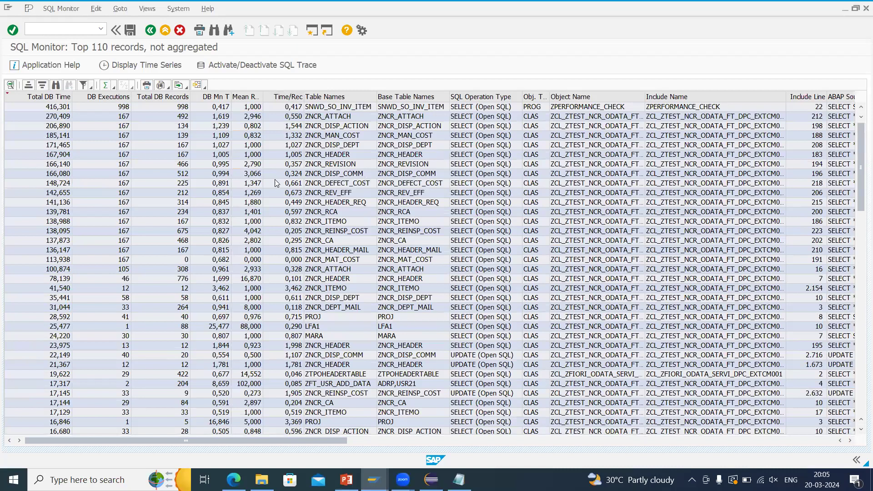
pyautogui.click(579, 109)
pyautogui.doubleClick(477, 109)
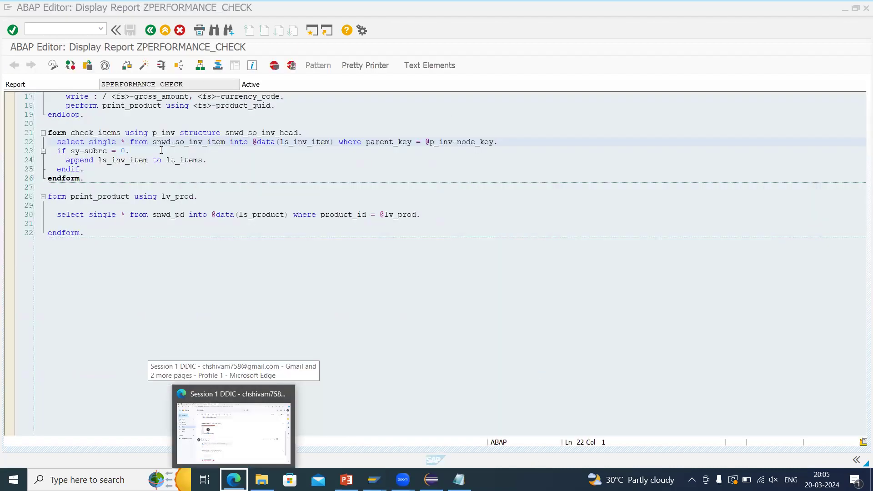
pyautogui.click(161, 143)
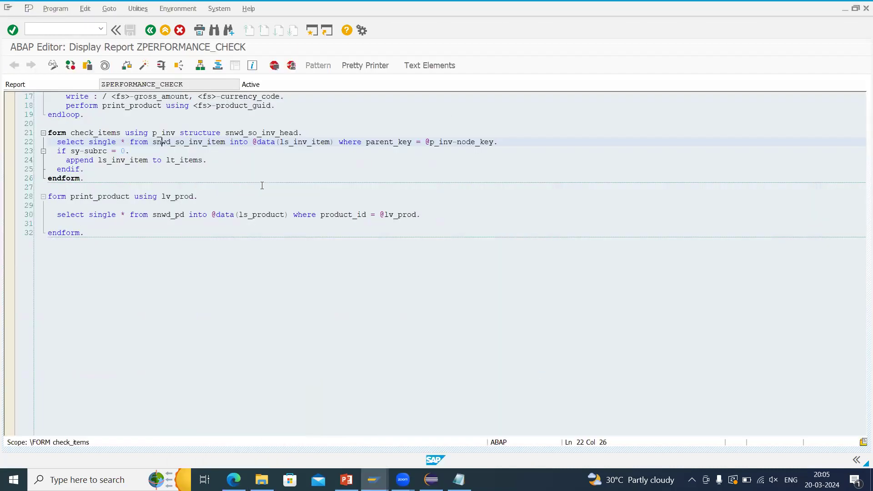
pyautogui.press('F3')
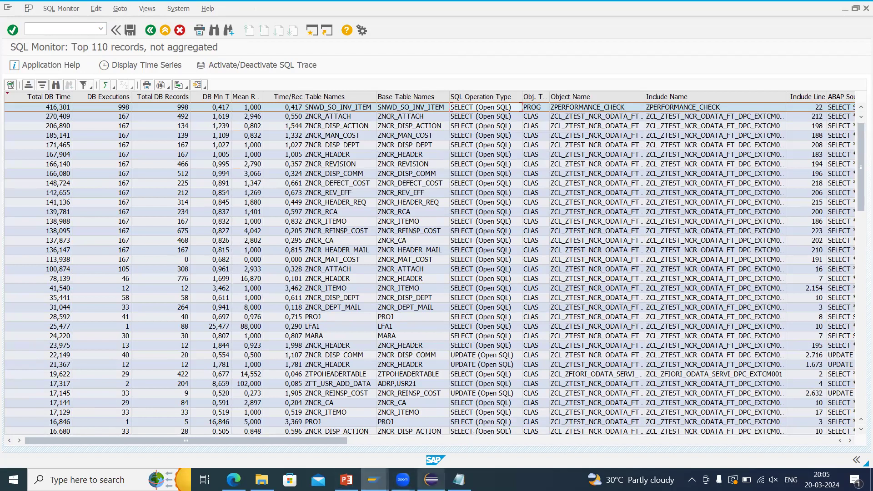
# - Switch to PowerPoint, bold and underline "Most expensive or used SQL query in my whole system", and select "Finding the most expensive request entry point"
pyautogui.click(346, 480)
pyautogui.moveTo(490, 285); pyautogui.dragTo(221, 284)
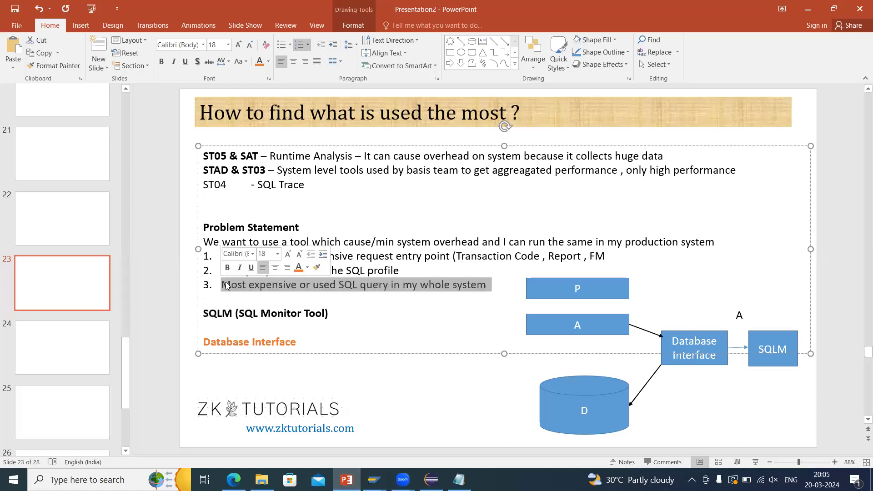
pyautogui.hotkey('ctrl', 'b')
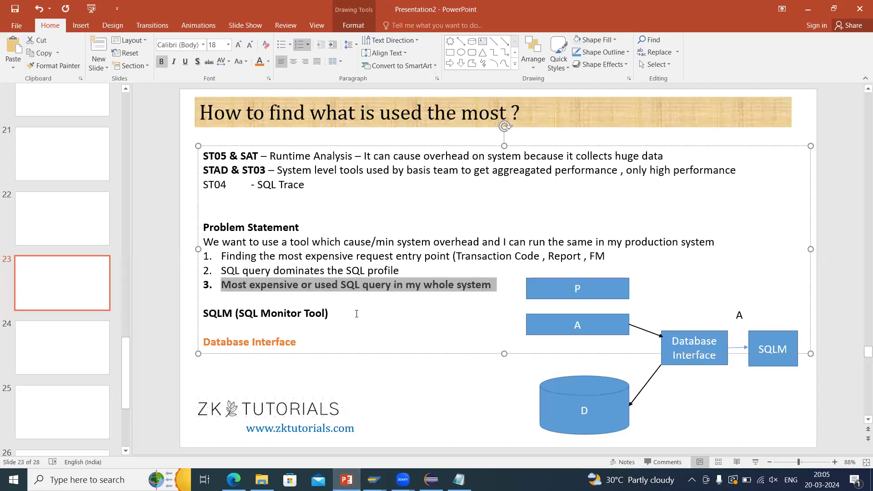
pyautogui.hotkey('ctrl', 'u')
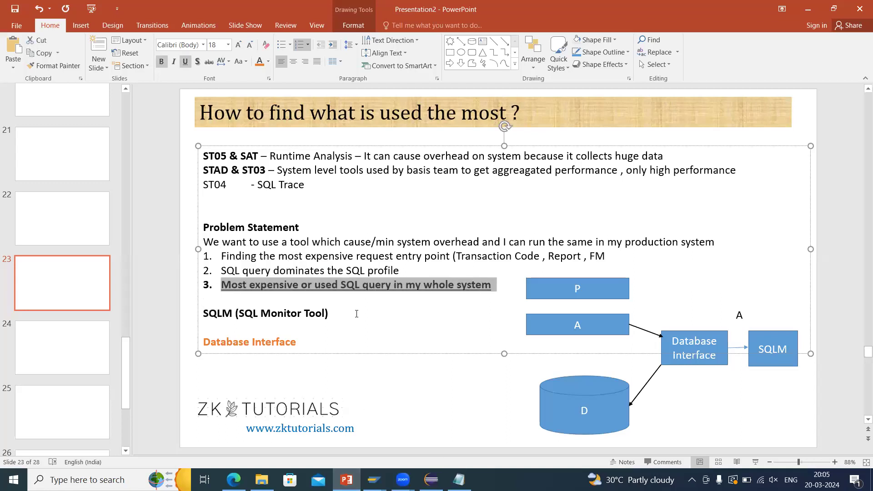
pyautogui.click(287, 271)
pyautogui.moveTo(227, 253); pyautogui.dragTo(453, 261)
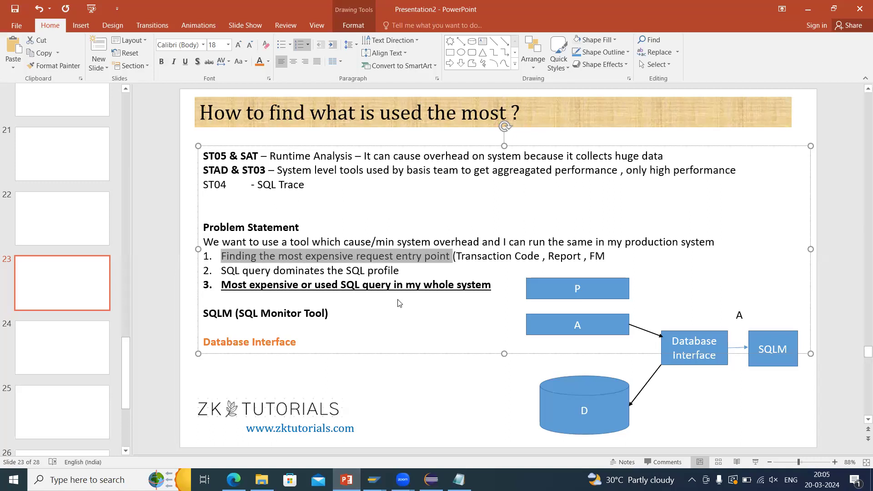
# - Switch back to SAP, return to the SQL Monitor data selection and display the Z* results aggregated by request
pyautogui.hotkey('alt', 'Tab')
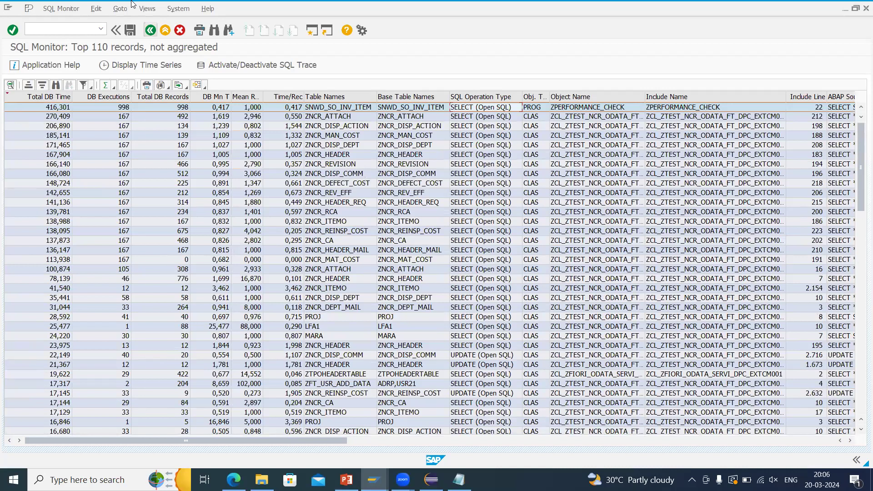
pyautogui.click(150, 30)
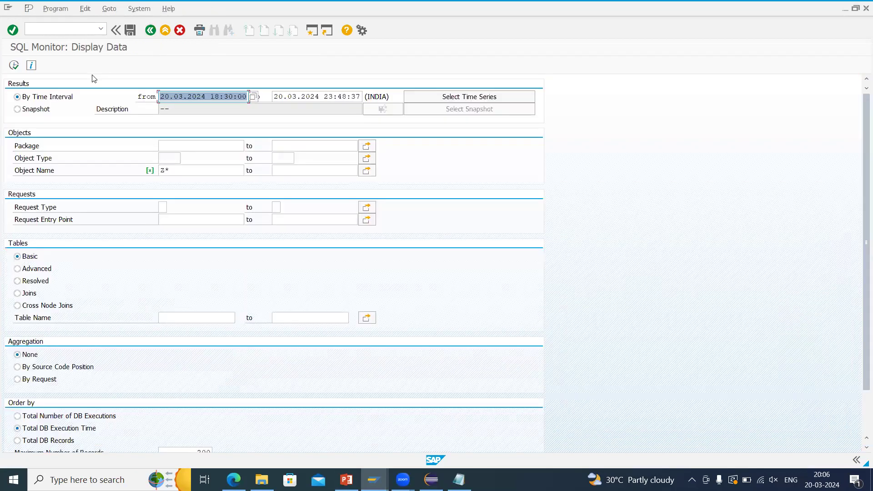
pyautogui.click(43, 382)
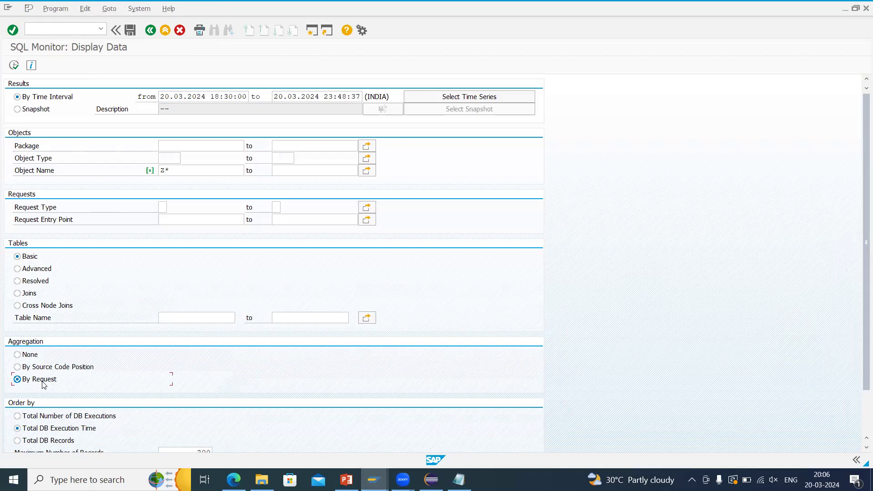
pyautogui.click(15, 66)
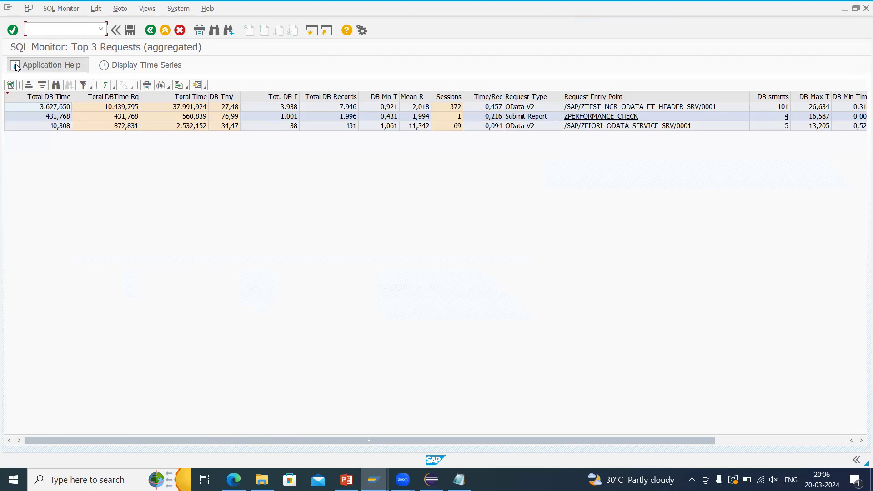
# - Try to open the definition of the ZTEST_NCR_ODATA_FT_HEADER_SRV entry point, and view the ZPERFORMANCE_CHECK source before returning to the request list
pyautogui.click(662, 108)
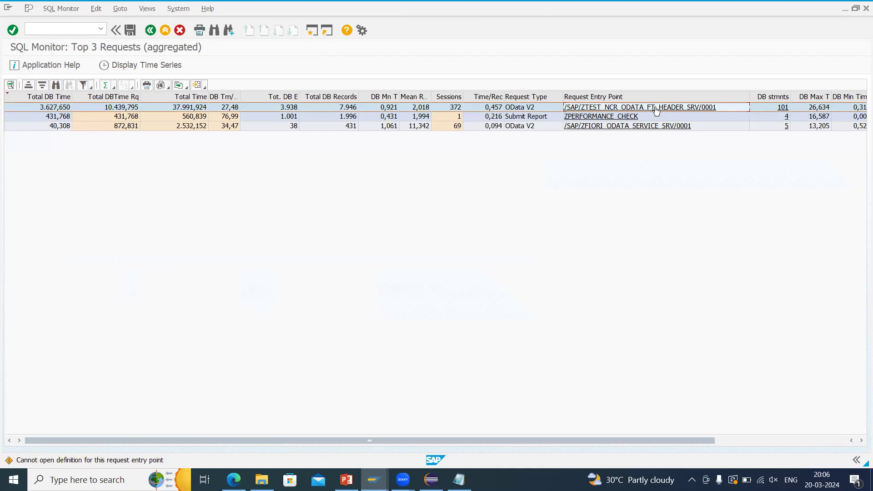
pyautogui.click(480, 117)
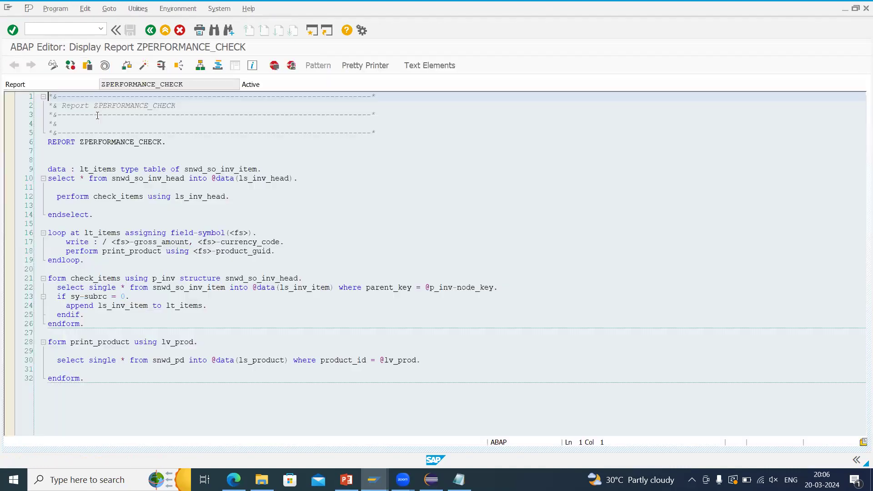
pyautogui.click(151, 30)
# - Examine the SQL records of the OData V2 request /SAP/ZTEST_NCR_ODATA_FT_HEADER_SRV/0001 with their tables and operation types
pyautogui.doubleClick(424, 107)
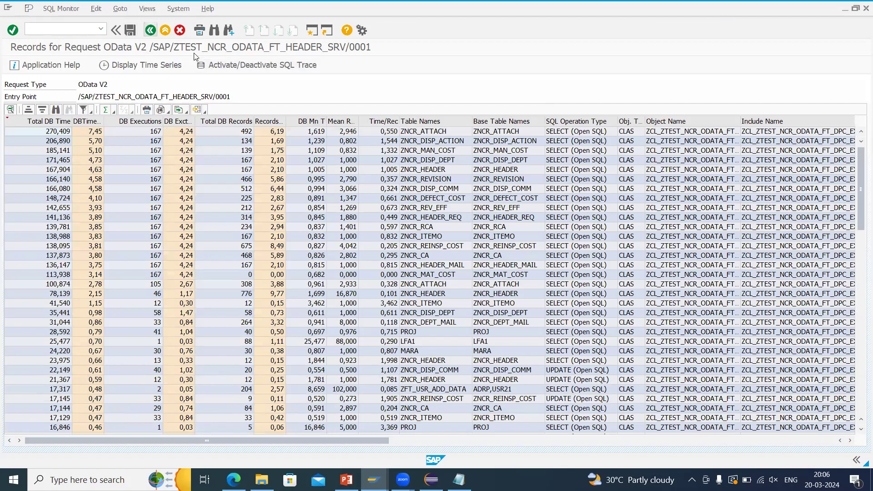
pyautogui.scroll(-1, 209, 222)
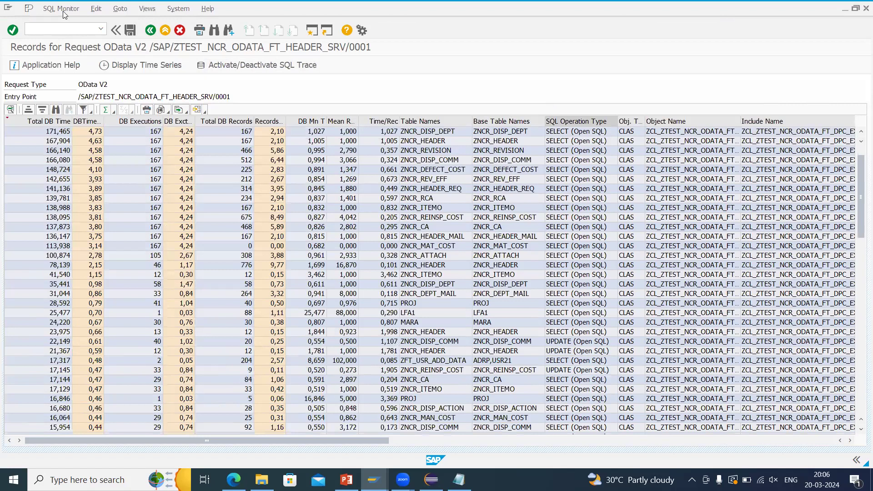
pyautogui.press('F3')
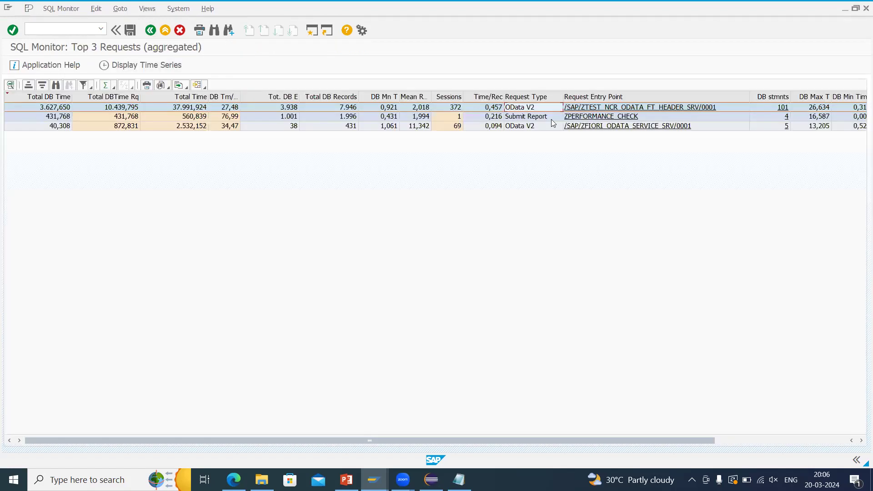
pyautogui.doubleClick(536, 108)
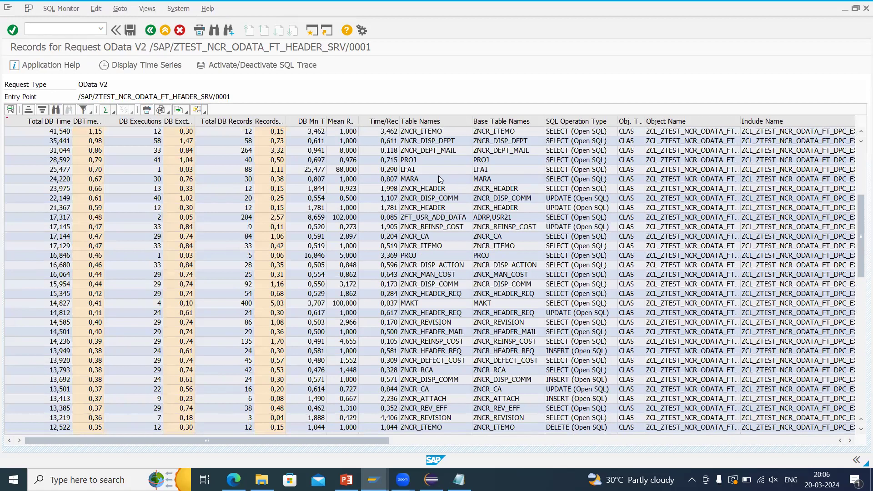
pyautogui.scroll(-3, 440, 251)
pyautogui.scroll(-3, 440, 250)
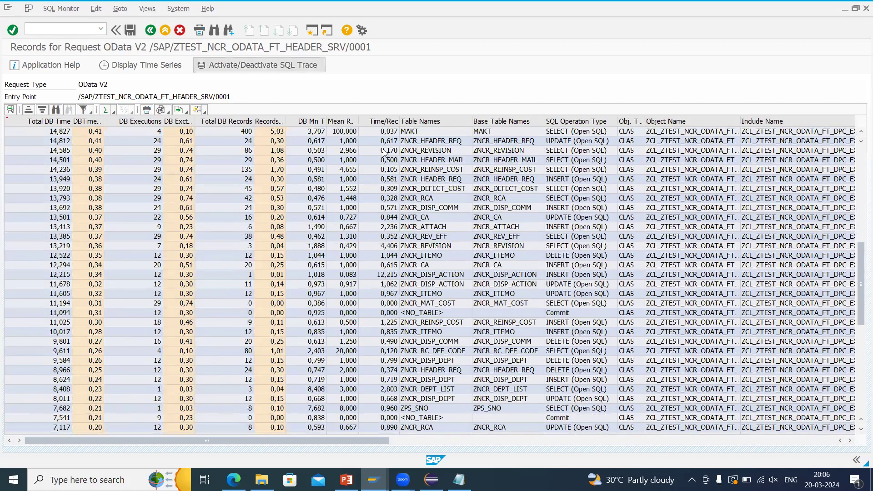
# - Return to the SQL Monitor data selection, check its criteria, and redisplay the Z* results aggregated by request
pyautogui.press('F3')
pyautogui.press('F3')
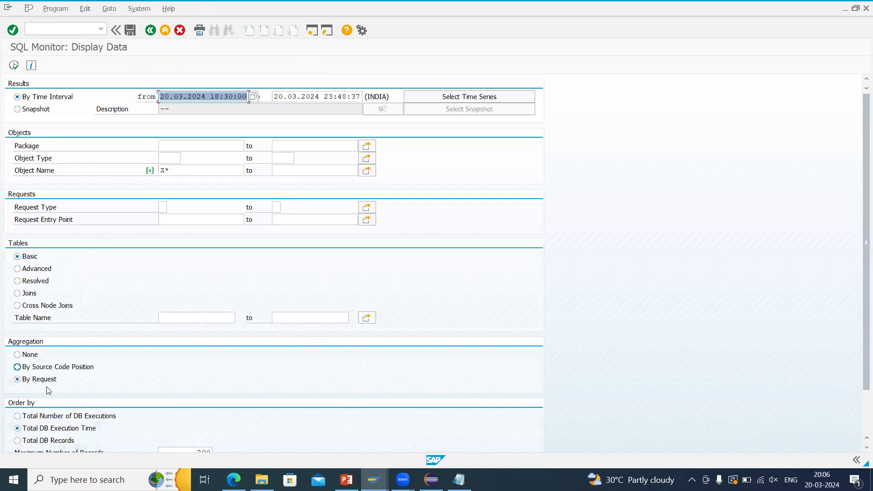
pyautogui.click(14, 65)
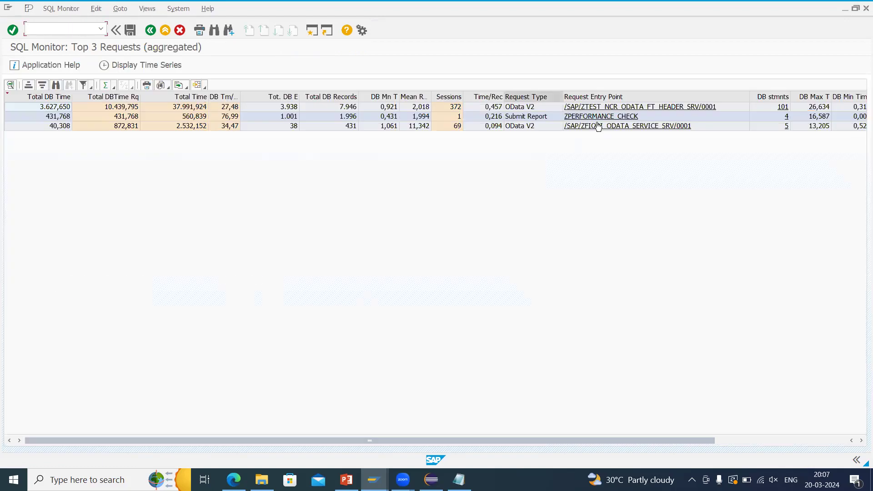
pyautogui.press('F3')
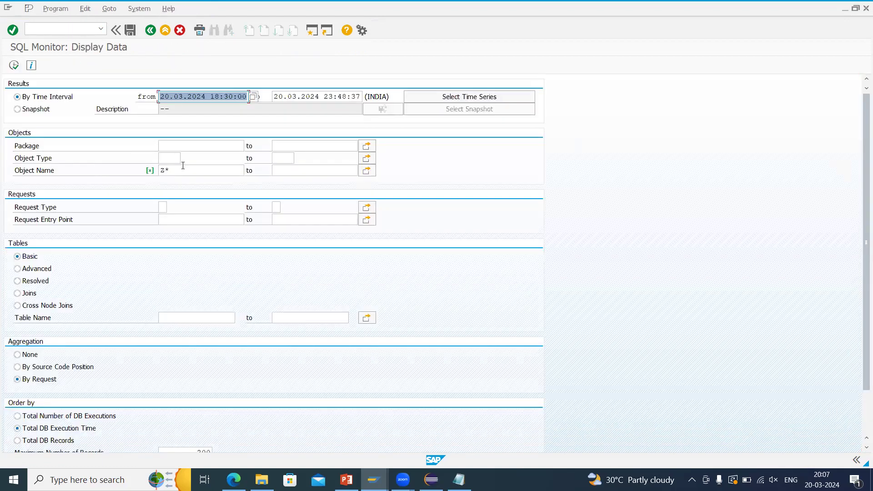
pyautogui.click(14, 65)
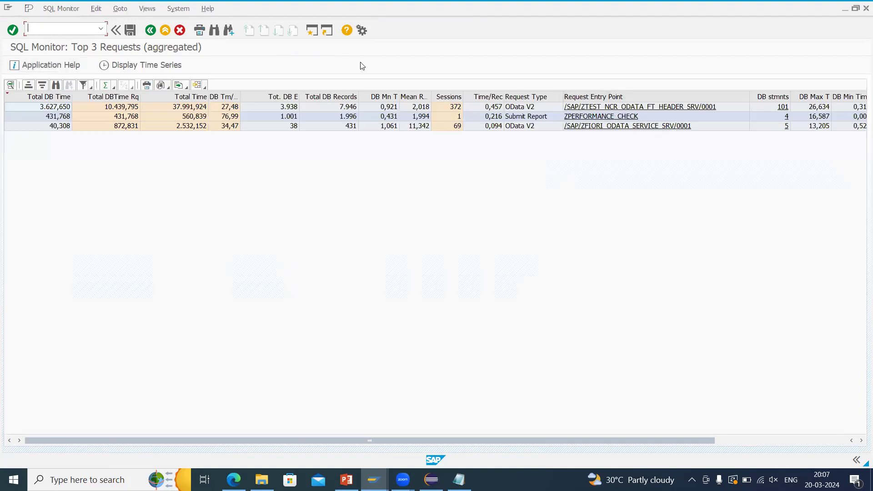
# - Review the /SAP/ZTEST_NCR_ODATA_FT_HEADER_SRV/0001 records through to the end, return to the request list, and select the ZPERFORMANCE_CHECK row
pyautogui.click(542, 108)
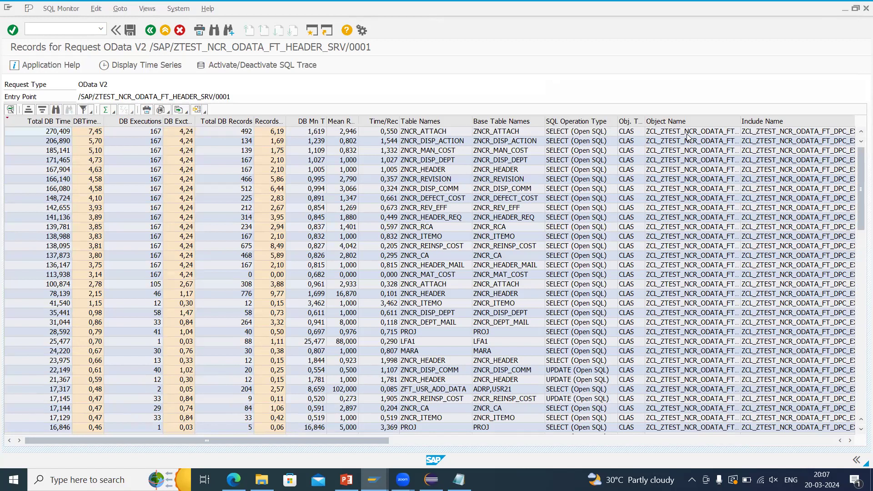
pyautogui.click(150, 30)
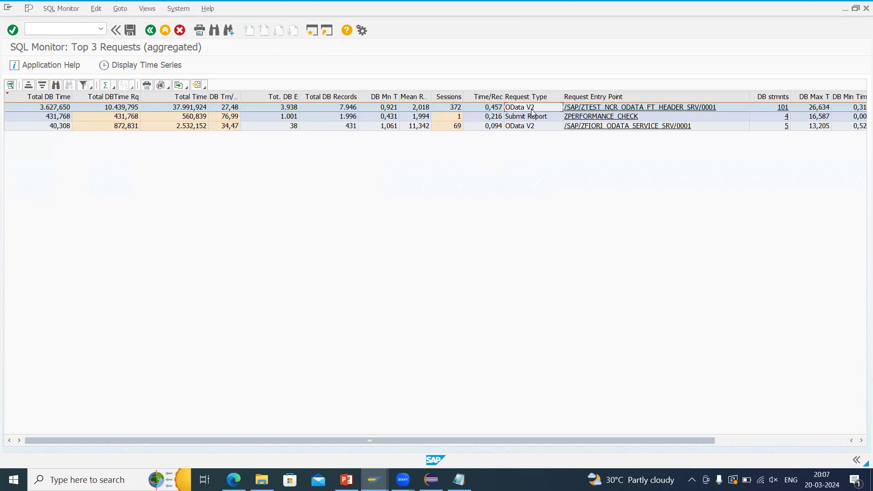
pyautogui.doubleClick(531, 109)
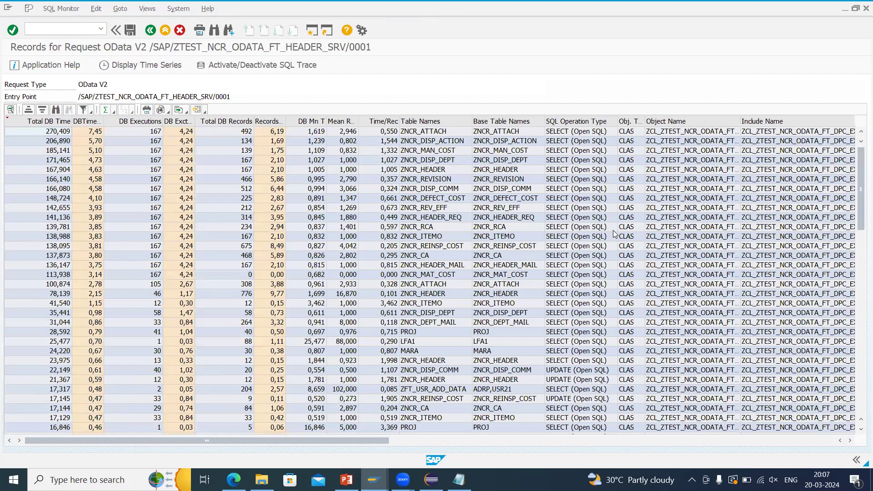
pyautogui.scroll(-4, 616, 234)
pyautogui.scroll(-20, 616, 260)
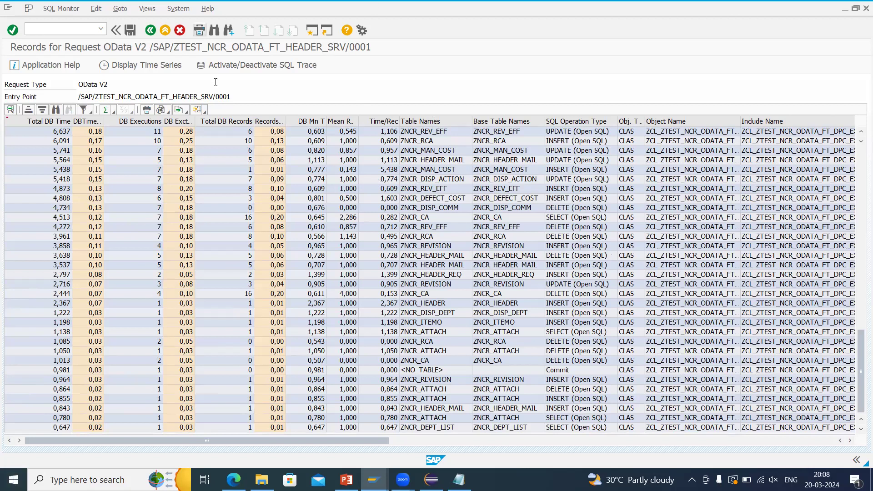
pyautogui.press('F3')
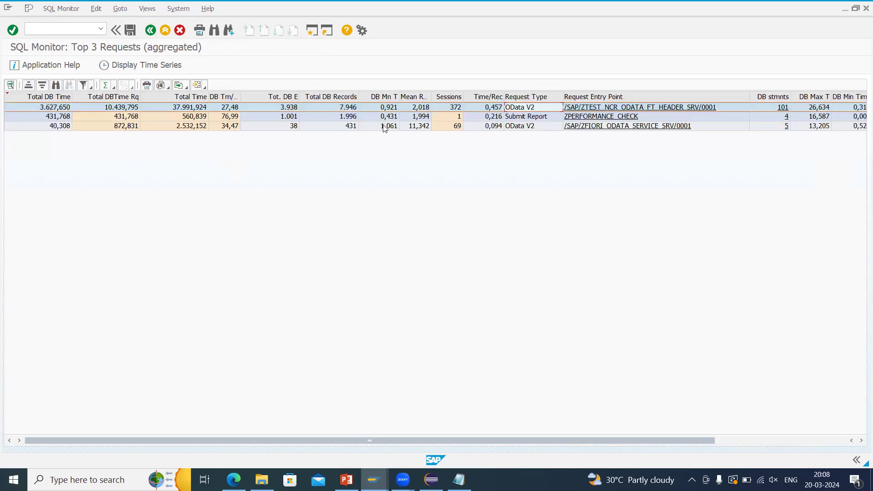
pyautogui.click(66, 116)
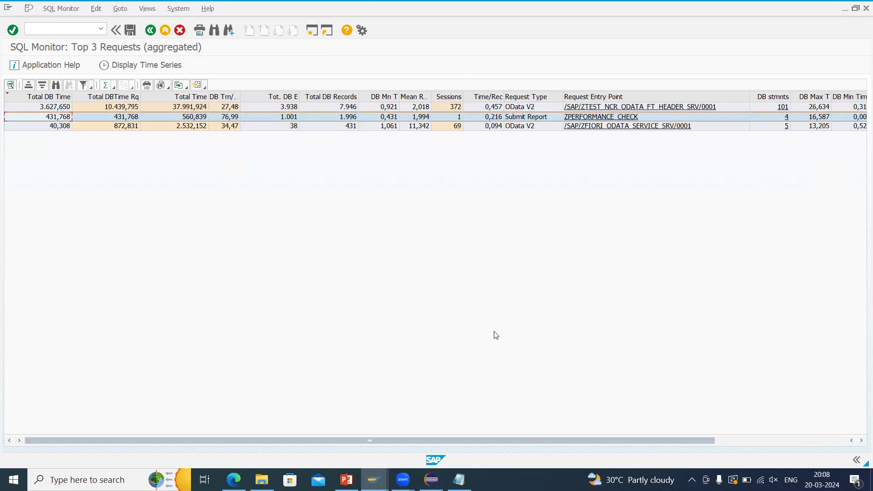
# - Switch to PowerPoint and add "Entry Point – but the report which you executes which caused the performance issue / which took more time" on slide 24
pyautogui.hotkey('alt', 'Tab')
pyautogui.click(63, 348)
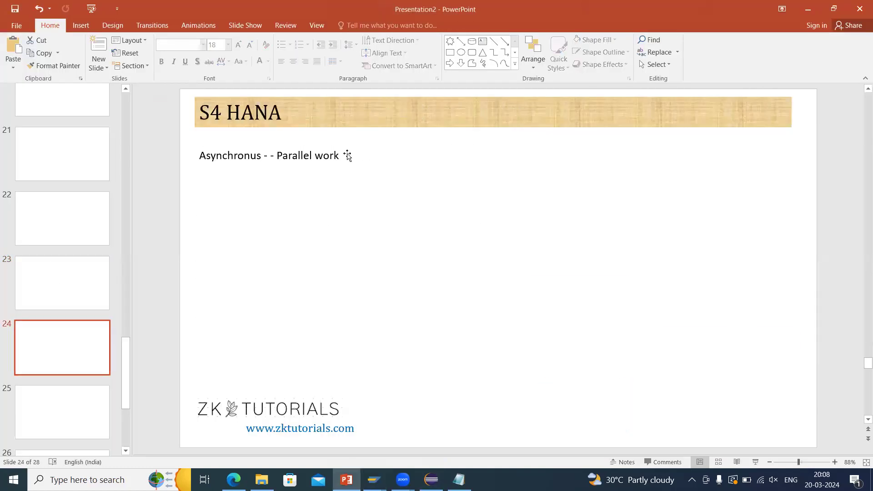
pyautogui.click(342, 155)
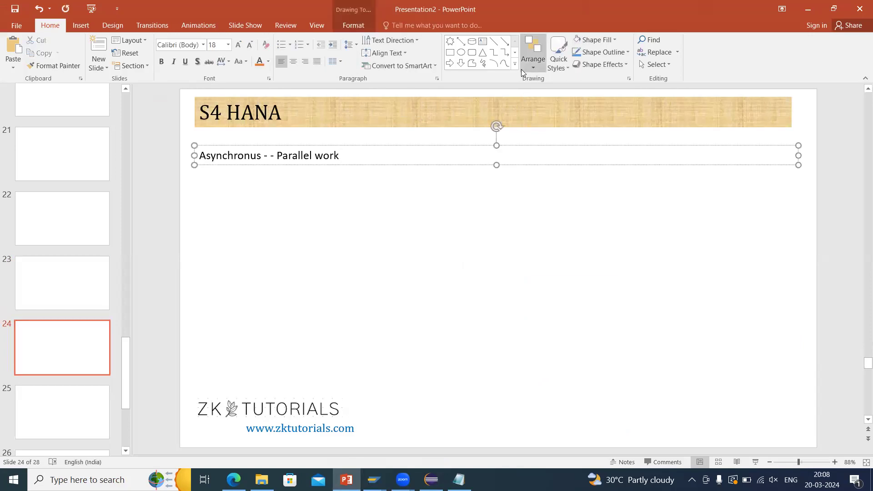
pyautogui.press('Return')
pyautogui.press('Return')
pyautogui.write('Entry Point -')
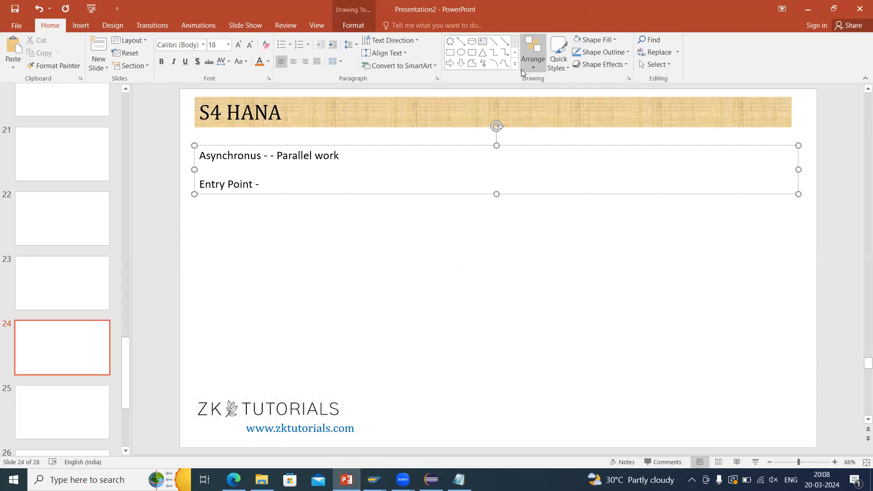
pyautogui.write(' but the report which you e')
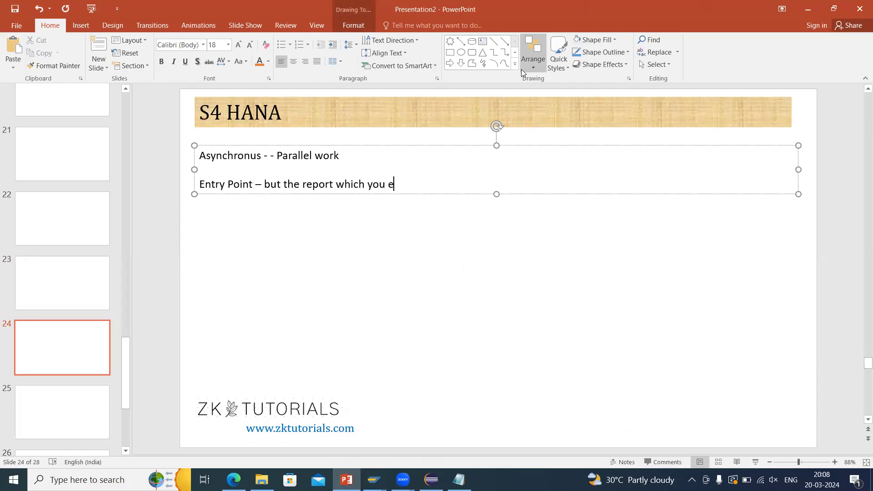
pyautogui.write('xecutes which casused')
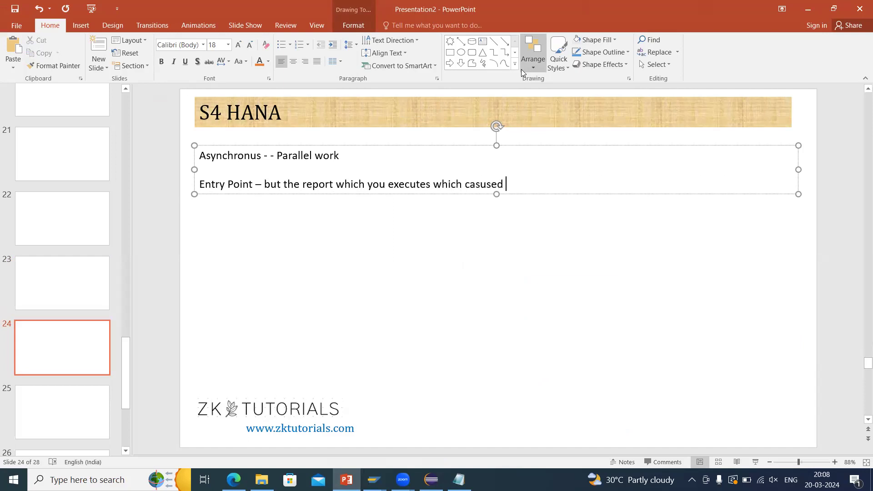
pyautogui.hotkey('ctrl', 'BackSpace')
pyautogui.write('caused the performance issue ')
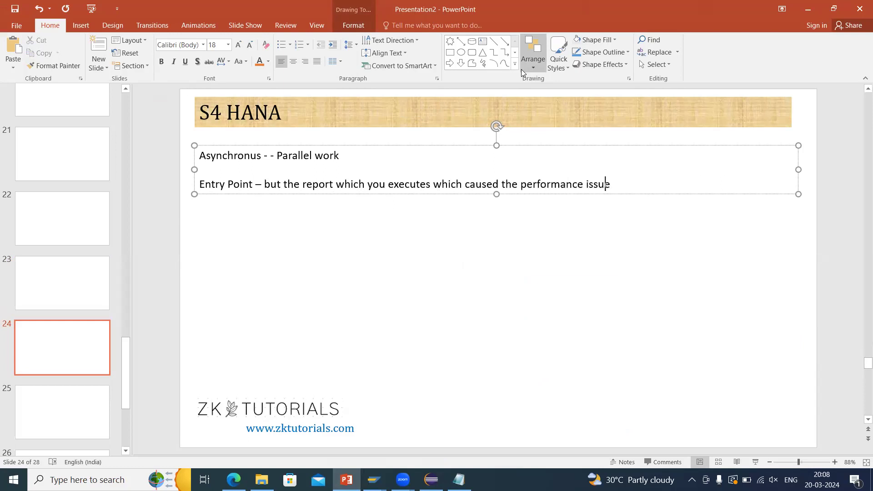
pyautogui.write('/ which took more time')
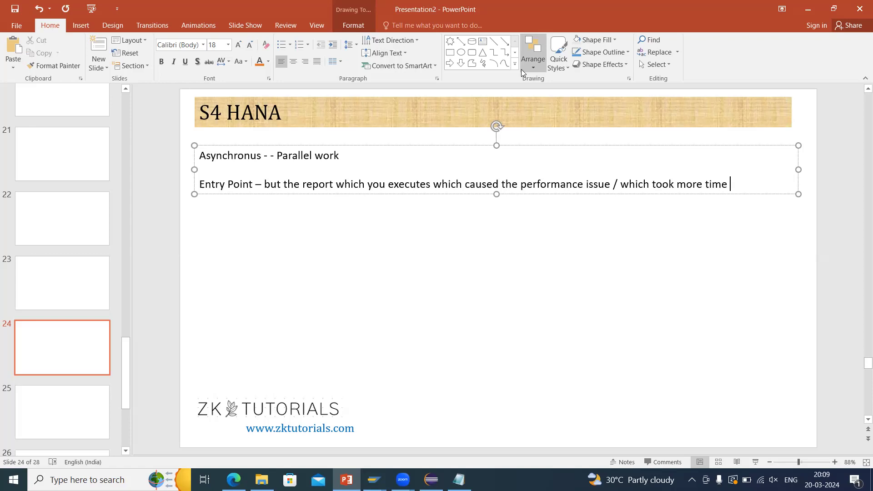
# - Switch back to SAP, inspect the SNWD_SO_INV_HEAD and SNWD_SO_INV_ITEM SELECTs in the ZPERFORMANCE_CHECK source, and return to the request list
pyautogui.hotkey('alt', 'Tab')
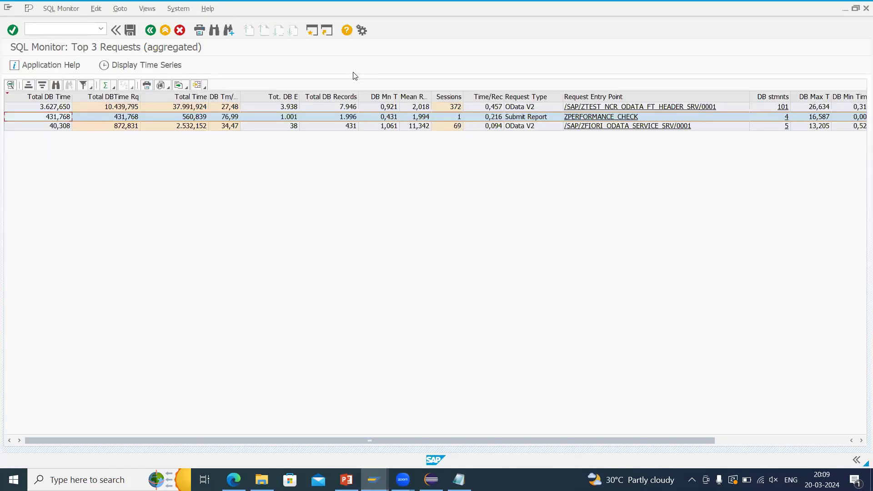
pyautogui.click(295, 105)
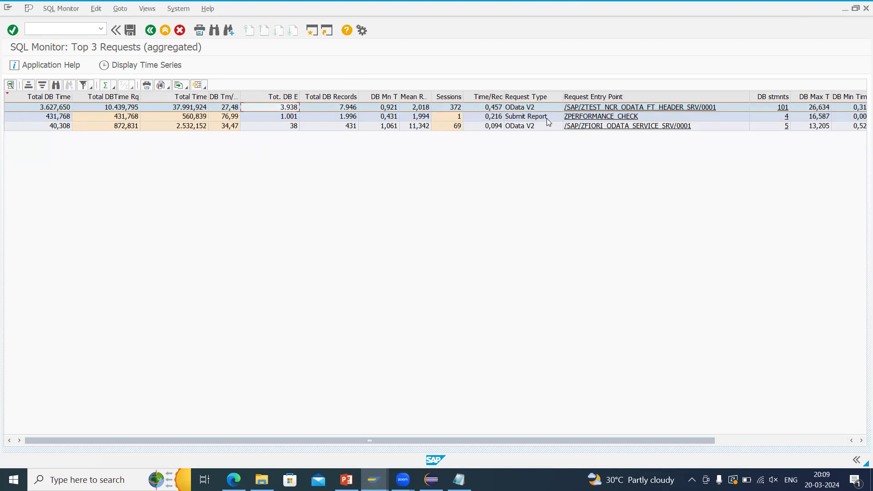
pyautogui.click(528, 117)
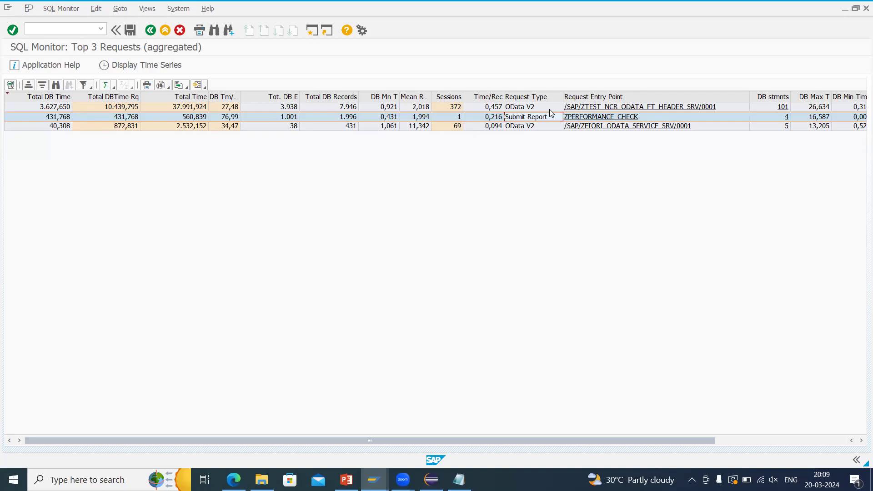
pyautogui.click(572, 117)
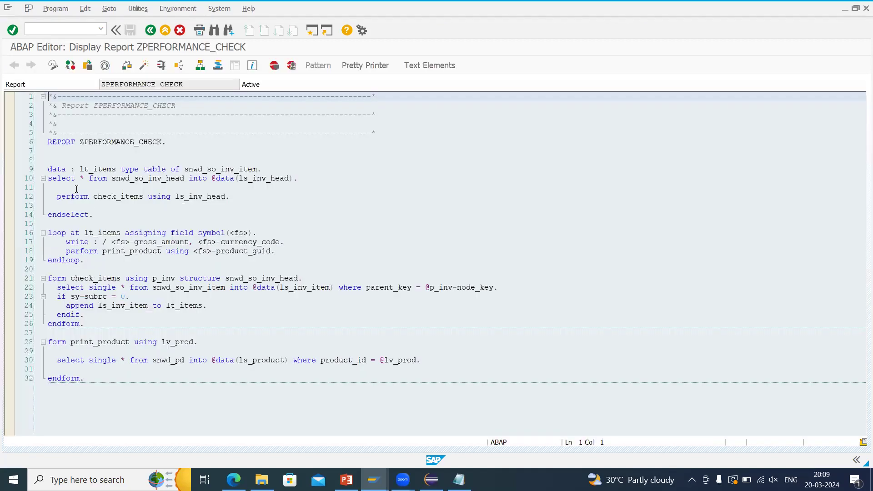
pyautogui.moveTo(70, 178); pyautogui.dragTo(107, 178)
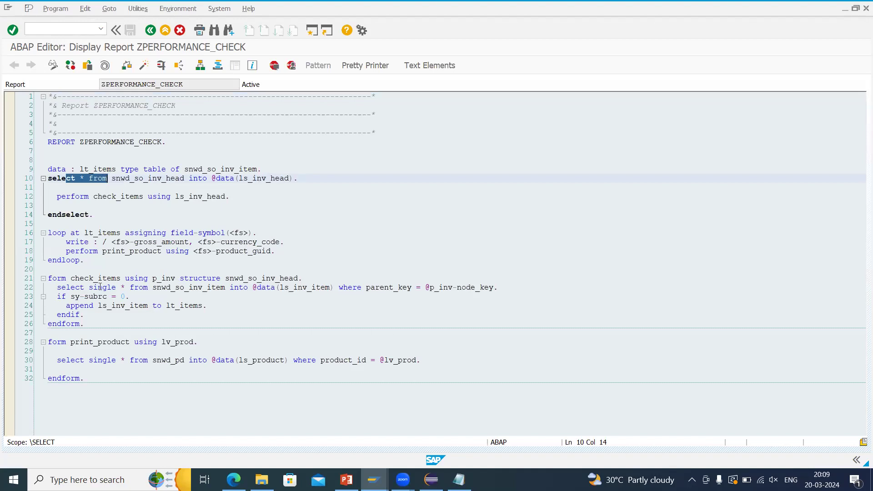
pyautogui.moveTo(57, 288); pyautogui.dragTo(172, 288)
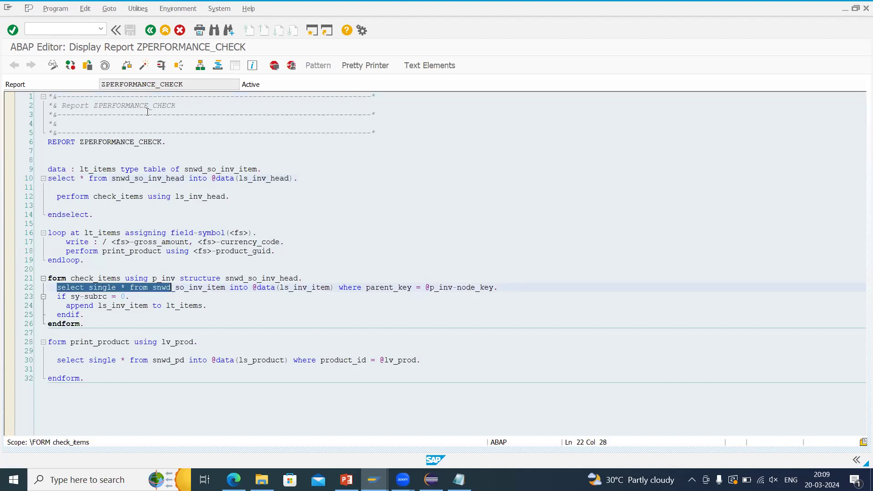
pyautogui.click(151, 30)
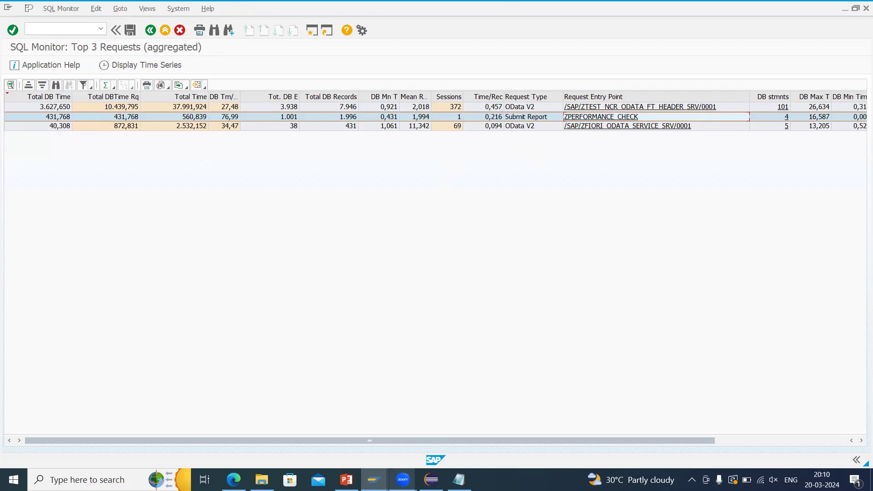
# - Switch to PowerPoint, go to the empty slide 25, and bring up the commands for inserting content
pyautogui.click(347, 479)
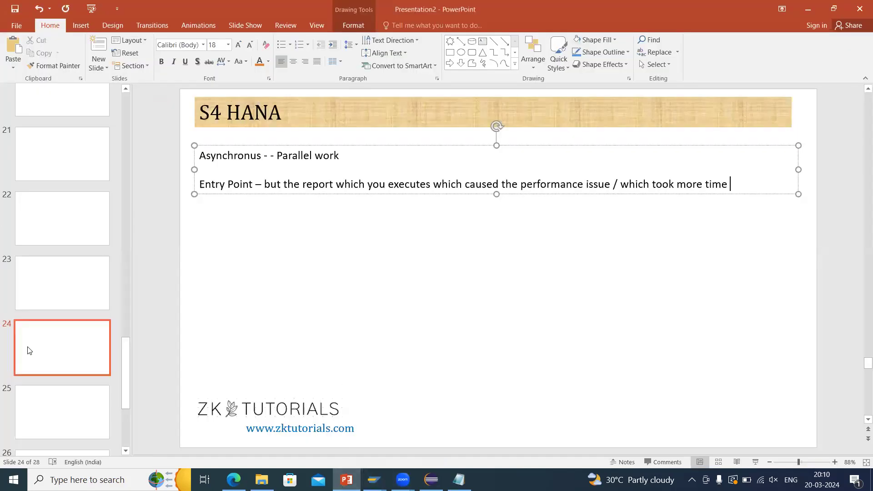
pyautogui.click(47, 427)
pyautogui.scroll(-3, 50, 366)
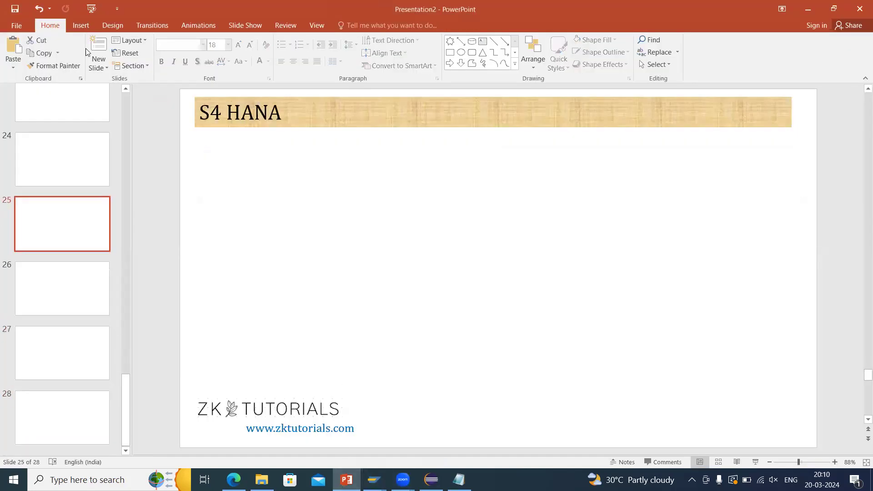
pyautogui.click(82, 30)
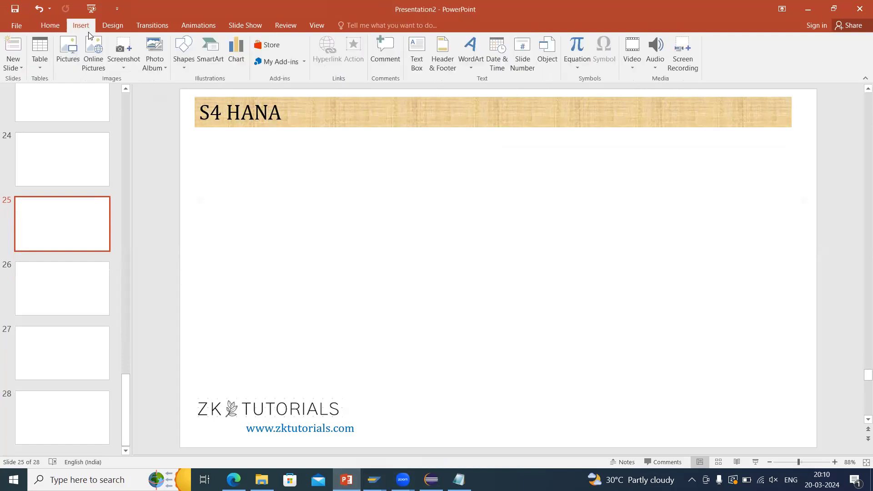
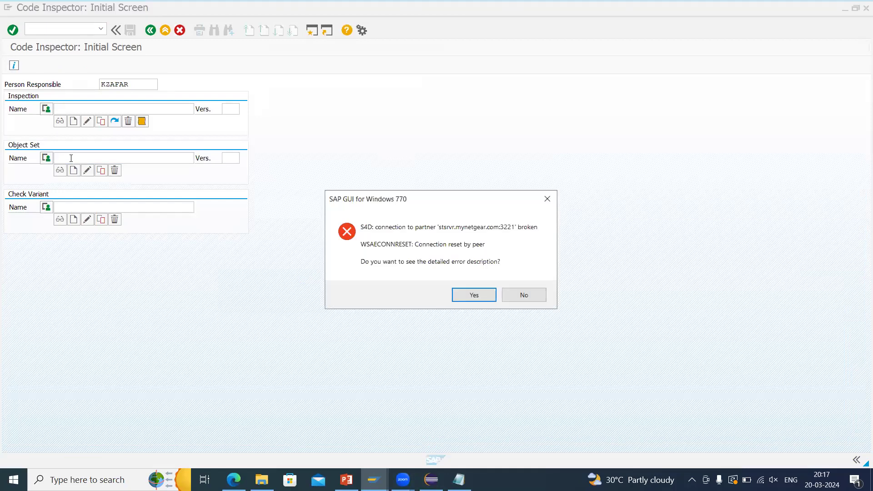
# - Dismiss the connection error and start creating a Code Inspector object set named ZCHEKC_PERFORMANCE
pyautogui.press('Tab')
pyautogui.press('Return')
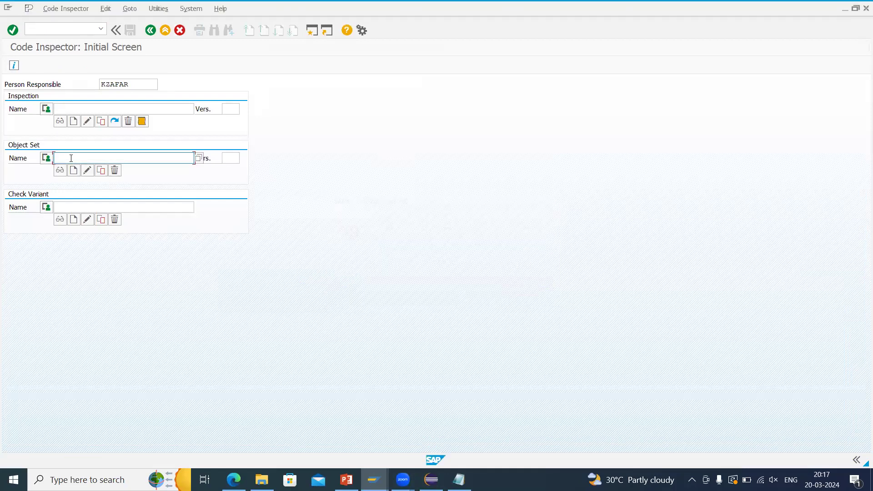
pyautogui.write('zchekc_perf')
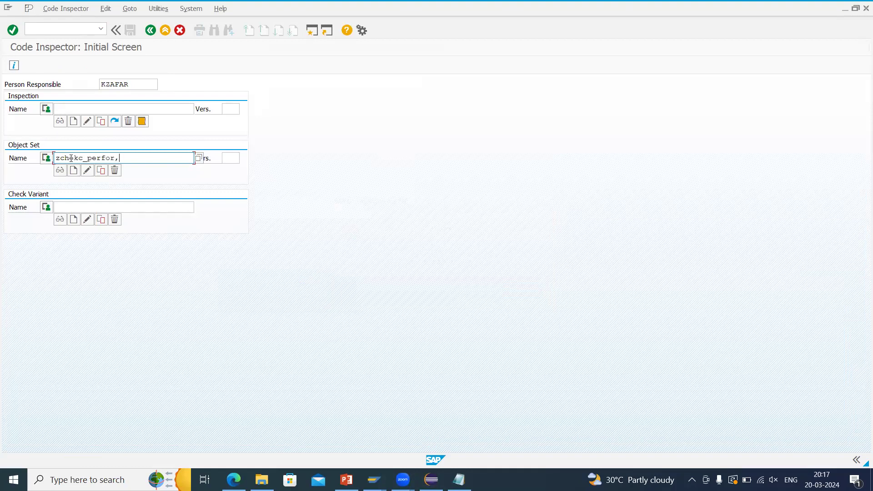
pyautogui.write('ormance')
pyautogui.click(71, 171)
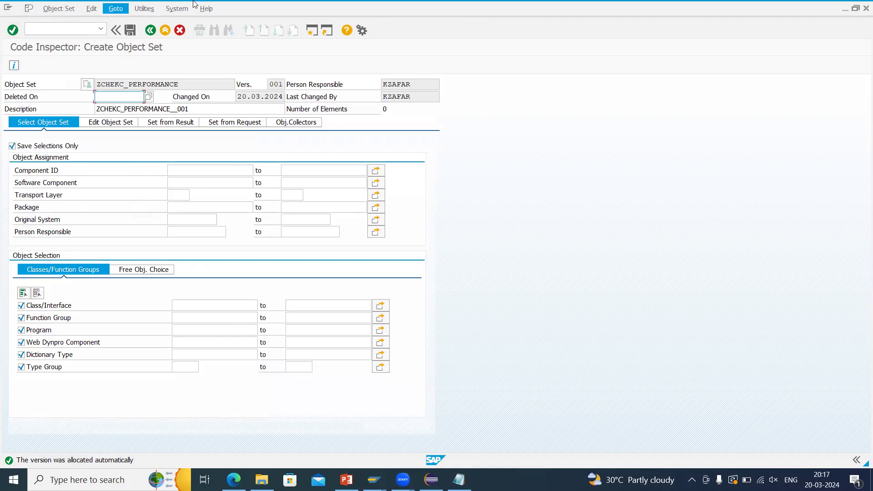
# - Deselect all class and function group object types and search the free object choice's type list for PROG
pyautogui.click(38, 293)
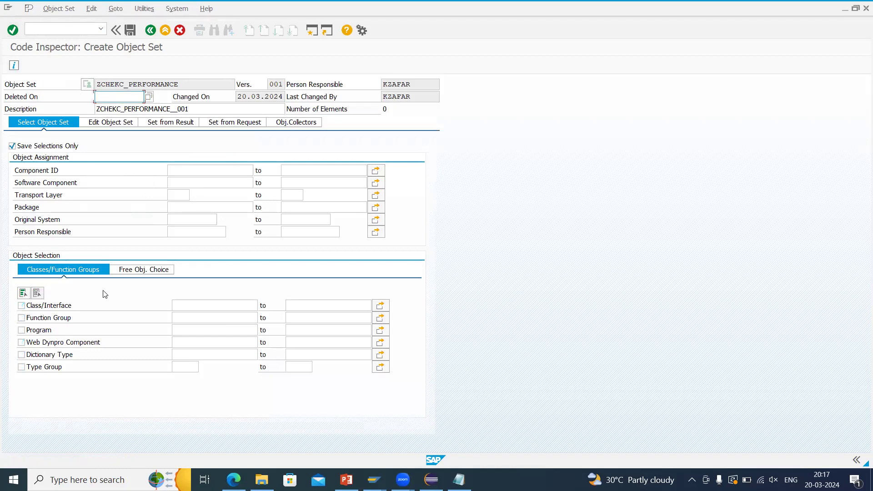
pyautogui.click(125, 271)
pyautogui.click(92, 306)
pyautogui.click(104, 306)
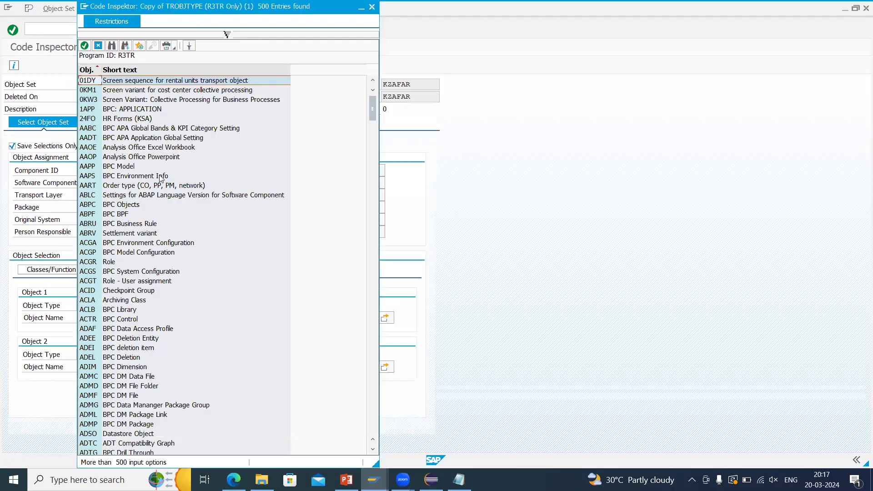
pyautogui.hotkey('ctrl', 'f')
pyautogui.write('PROGR')
pyautogui.press('Return')
pyautogui.hotkey('ctrl', 'f')
pyautogui.write('PROG')
pyautogui.press('Return')
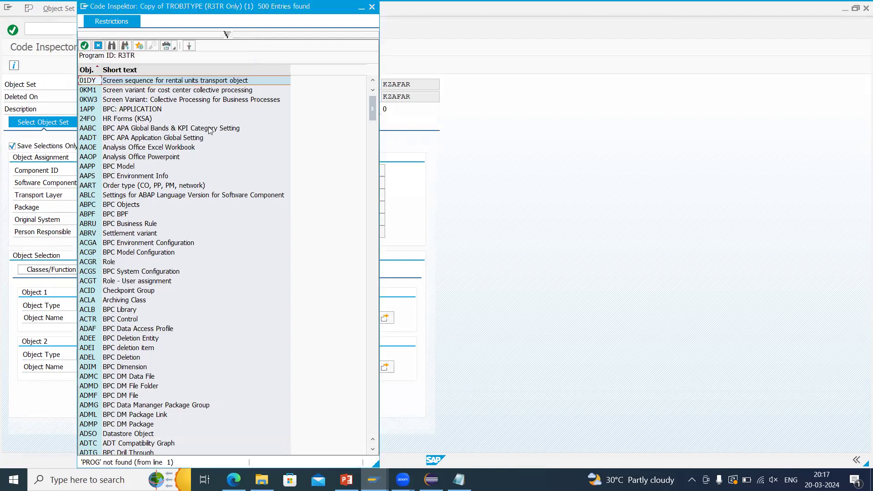
pyautogui.press('Escape')
# - Set the type of Object 1 to PROG and get its object name ready for entry
pyautogui.click(84, 305)
pyautogui.write('PROG')
pyautogui.press('Return')
pyautogui.click(223, 318)
# - Open the ABAP Editor, copy the program name ZPERFORMANCE_CHECK, and display its source code
pyautogui.click(67, 29)
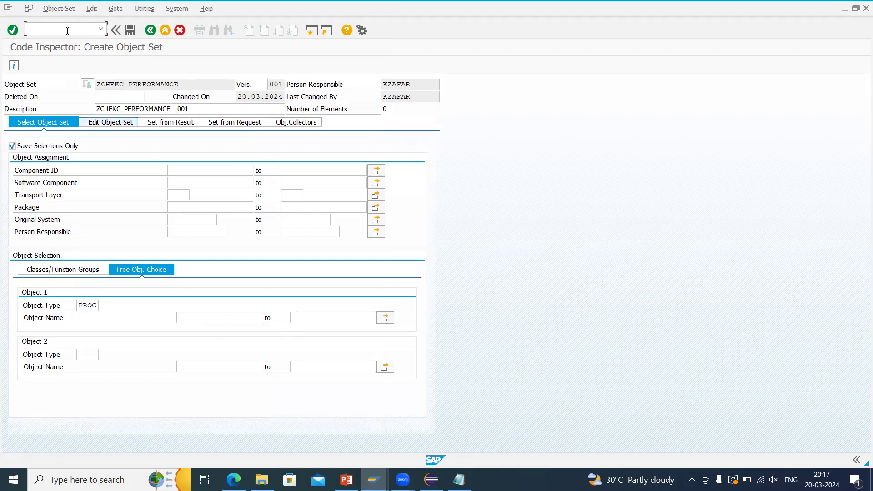
pyautogui.write('/nsci')
pyautogui.press('Return')
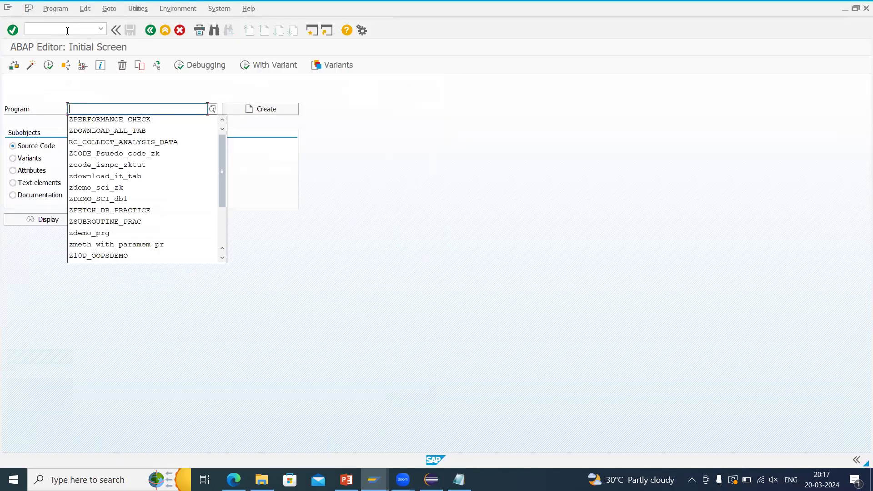
pyautogui.press('Return')
pyautogui.hotkey('ctrl', 'c')
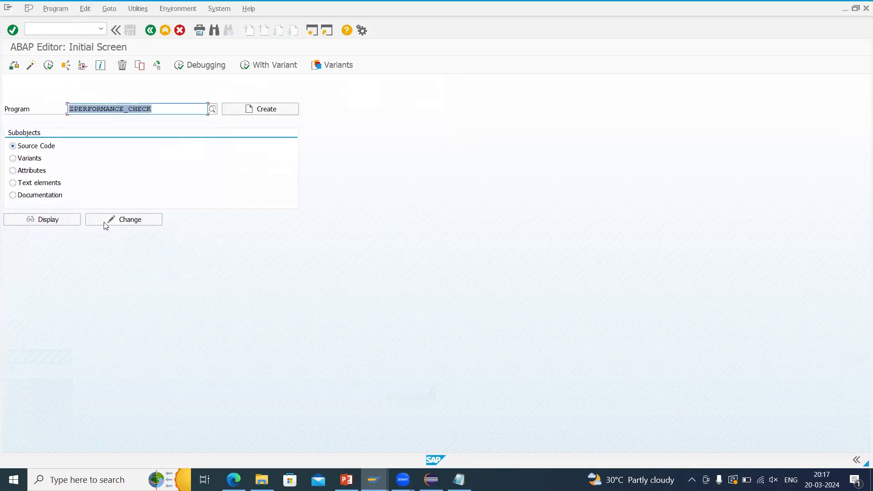
pyautogui.click(47, 220)
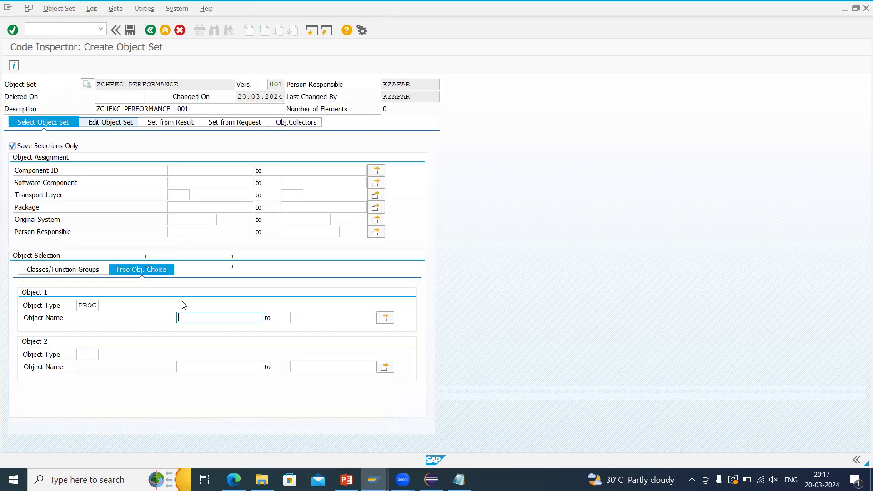
# - Enter ZPERFORMANCE_CHECK as the object name of Object 1 and save the object set
pyautogui.click(187, 318)
pyautogui.hotkey('ctrl', 'v')
pyautogui.hotkey('ctrl', 's')
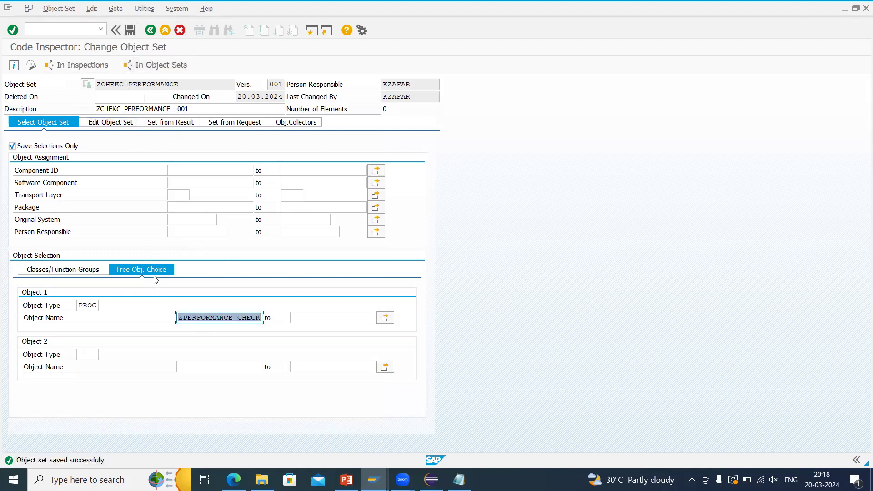
pyautogui.click(77, 269)
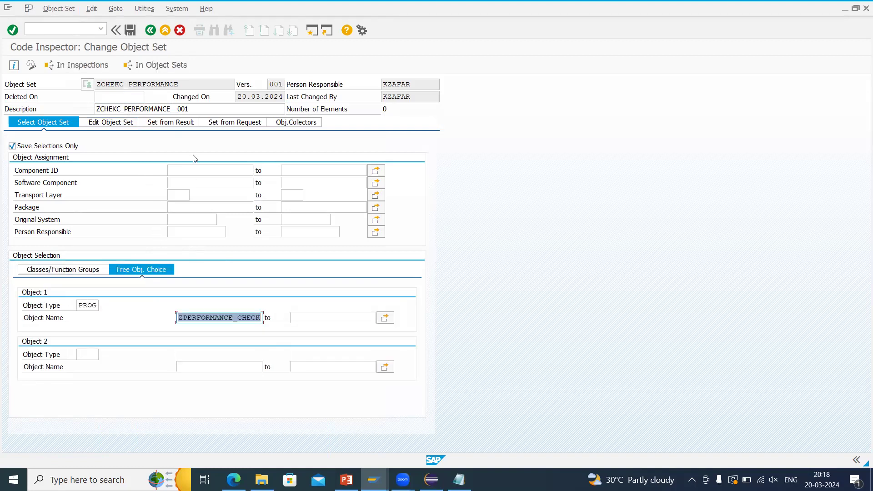
# - Copy the object set name ZCHEKC_PERFORMANCE and return to the Code Inspector initial screen
pyautogui.moveTo(189, 84); pyautogui.dragTo(5, 78)
pyautogui.hotkey('ctrl', 'c')
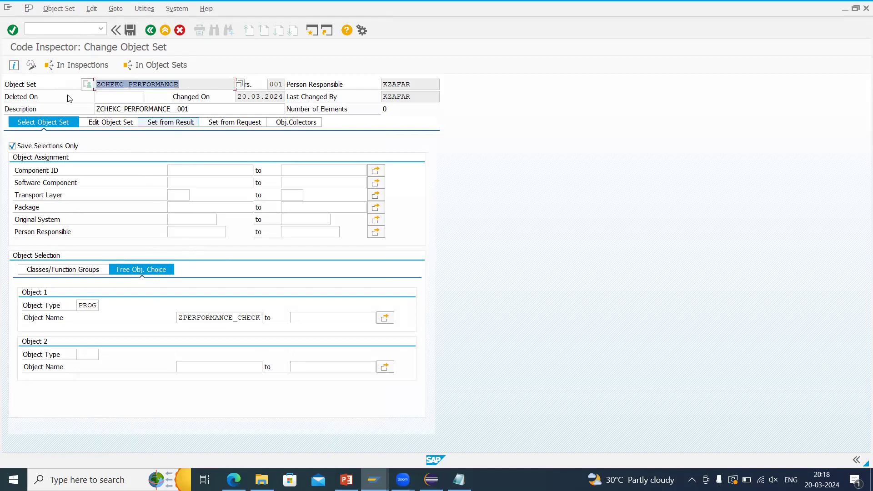
pyautogui.click(132, 84)
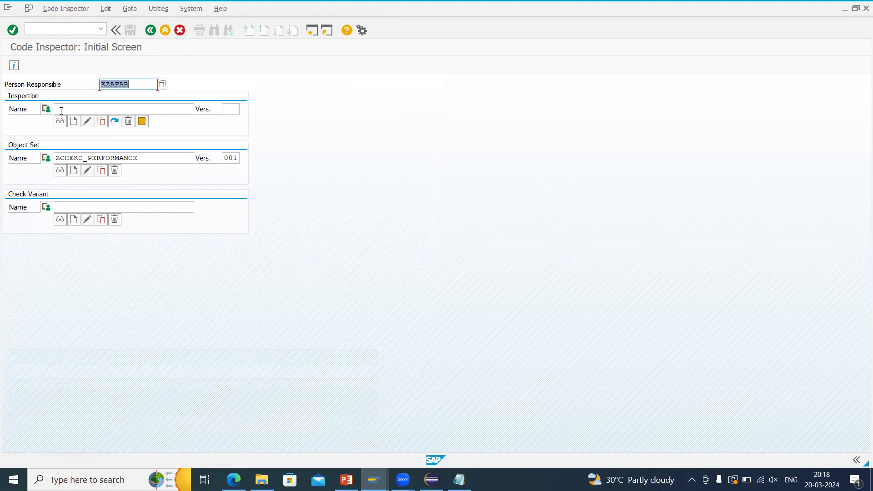
# - Start creating a new inspection named ZINSP_PERFORMANCE
pyautogui.click(123, 109)
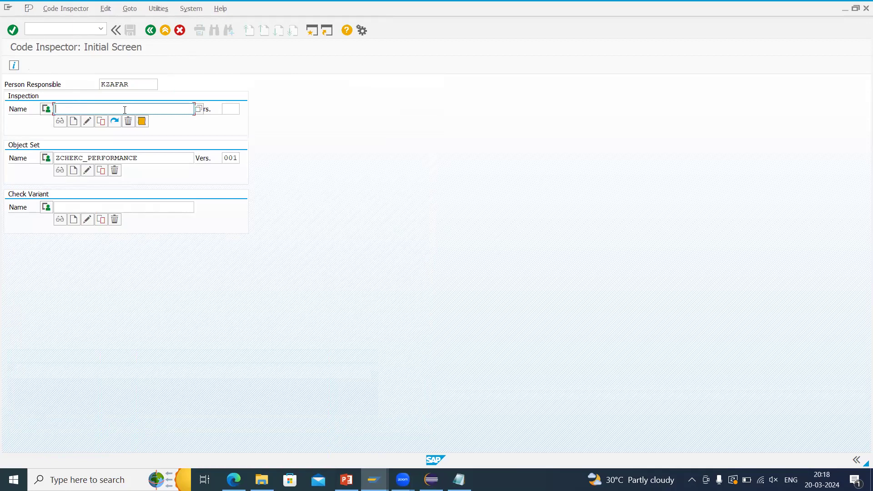
pyautogui.write('zinsp')
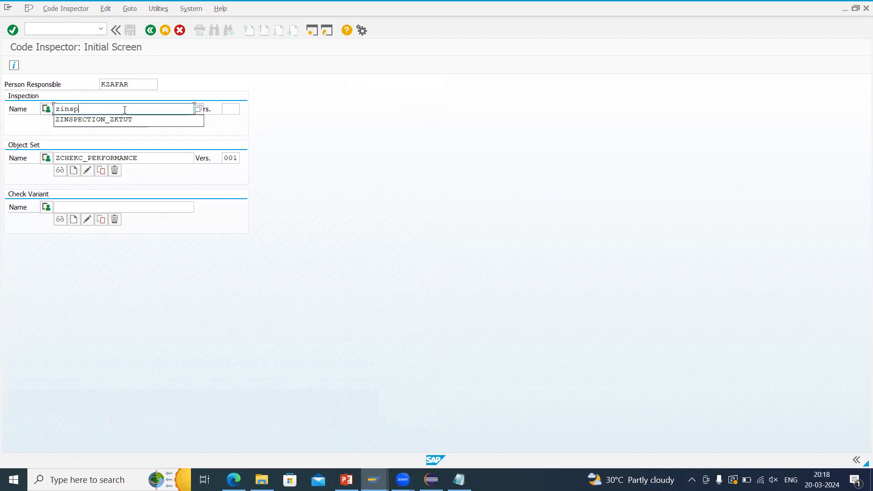
pyautogui.write('_oerf')
pyautogui.press('BackSpace')
pyautogui.press('BackSpace')
pyautogui.press('BackSpace')
pyautogui.press('BackSpace')
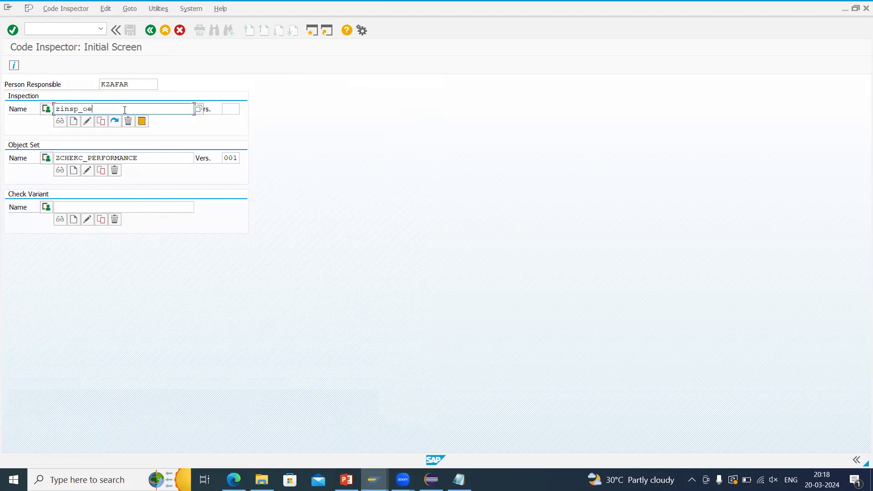
pyautogui.write('performance')
pyautogui.click(74, 122)
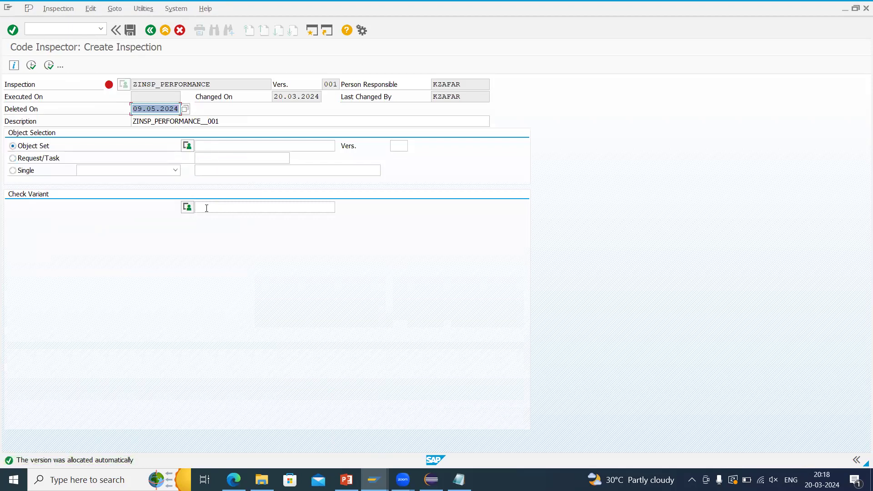
# - Look up the check variant PERFORMANCE_DB with a wildcard search and assign it to the inspection
pyautogui.click(315, 209)
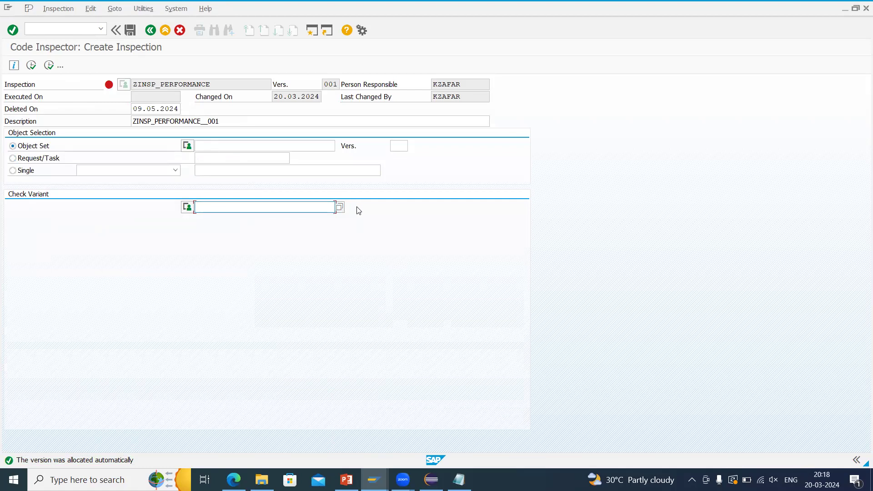
pyautogui.write('perof')
pyautogui.press('BackSpace')
pyautogui.press('BackSpace')
pyautogui.write('formance_db')
pyautogui.press('BackSpace')
pyautogui.write('*')
pyautogui.click(339, 208)
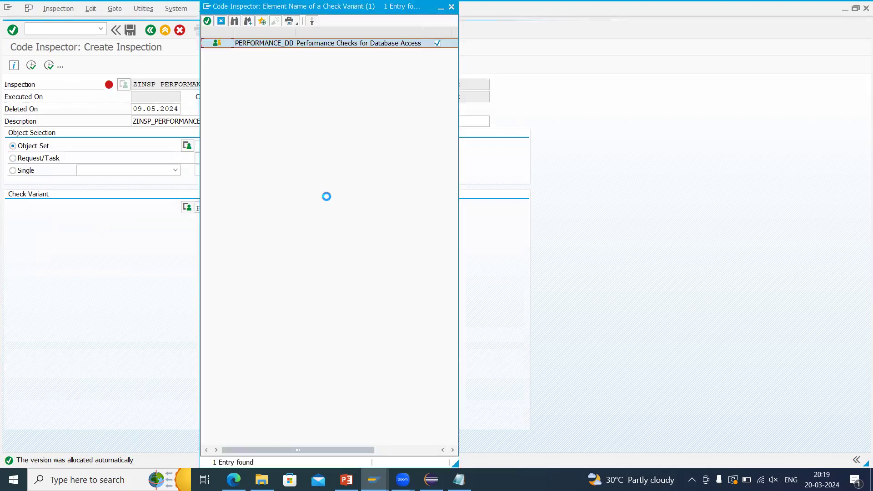
pyautogui.doubleClick(264, 43)
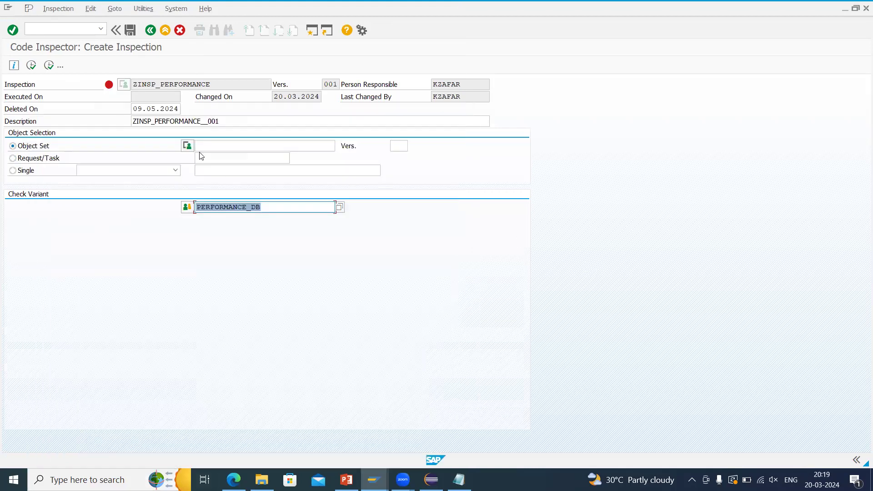
# - Assign the object set ZCHEKC_PERFORMANCE to the inspection and save it
pyautogui.click(210, 143)
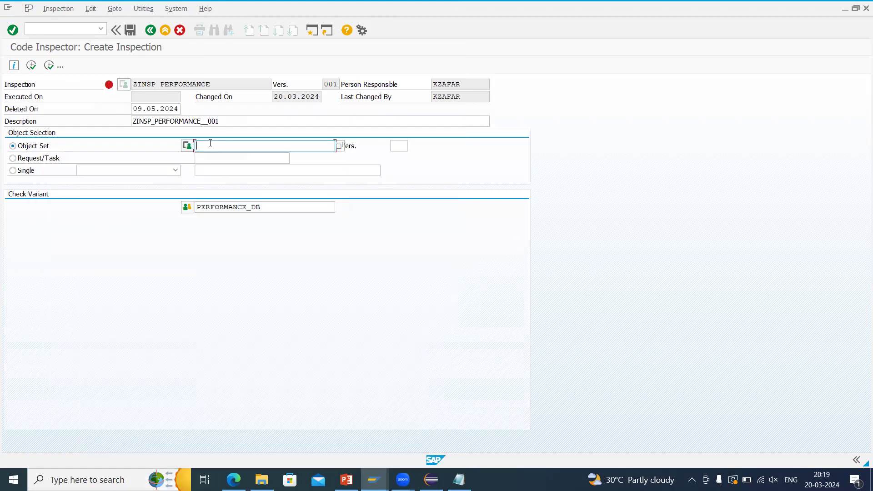
pyautogui.hotkey('ctrl', 'v')
pyautogui.hotkey('ctrl', 's')
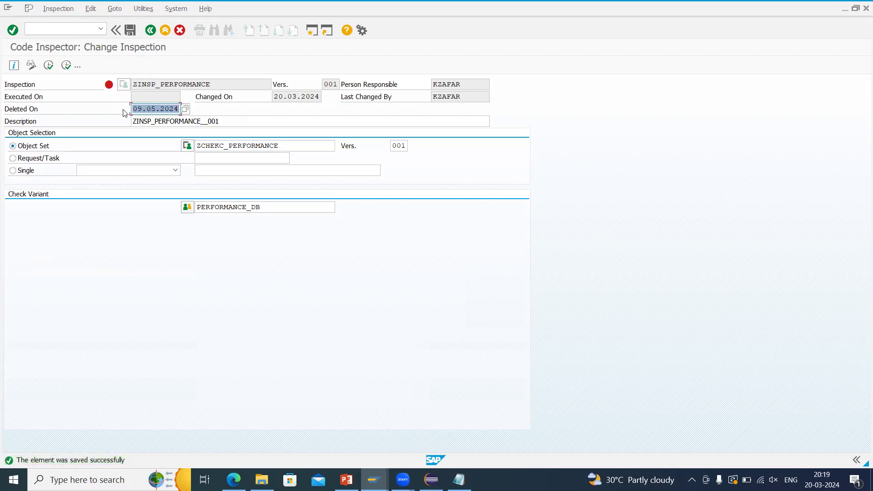
# - Execute the saved ZINSP_PERFORMANCE inspection and display its results
pyautogui.hotkey('ctrl', 's')
pyautogui.click(51, 67)
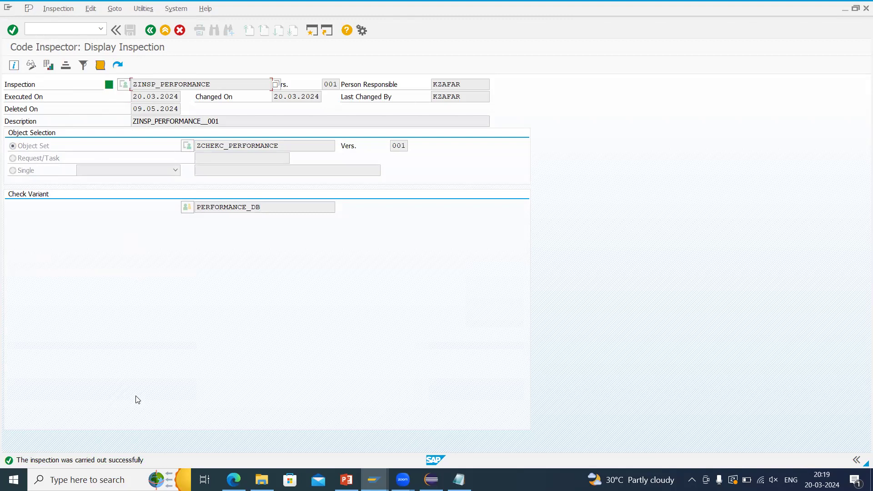
pyautogui.click(100, 68)
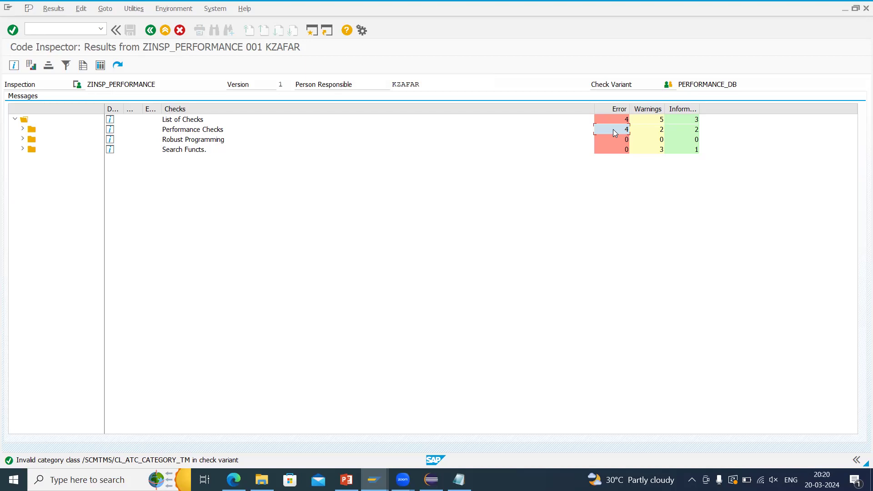
pyautogui.hotkey('alt', 'Tab')
pyautogui.click(243, 130)
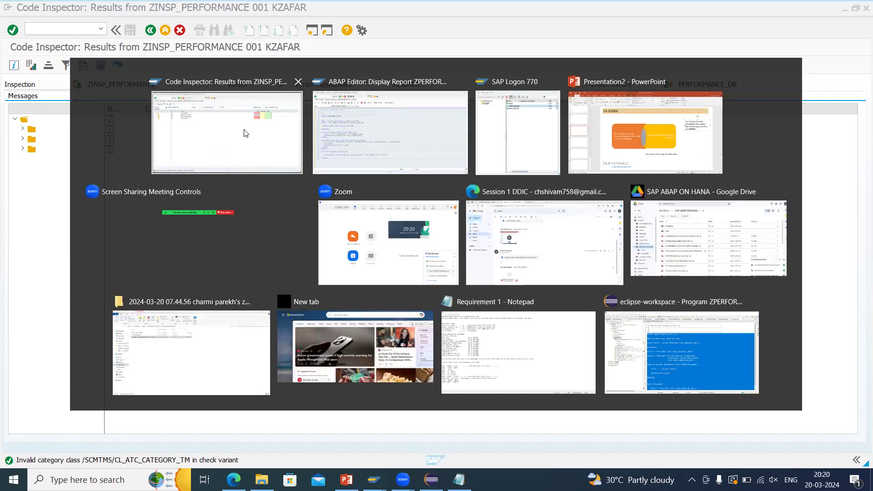
pyautogui.hotkey('alt', 'Tab')
pyautogui.hotkey('alt', 'Tab')
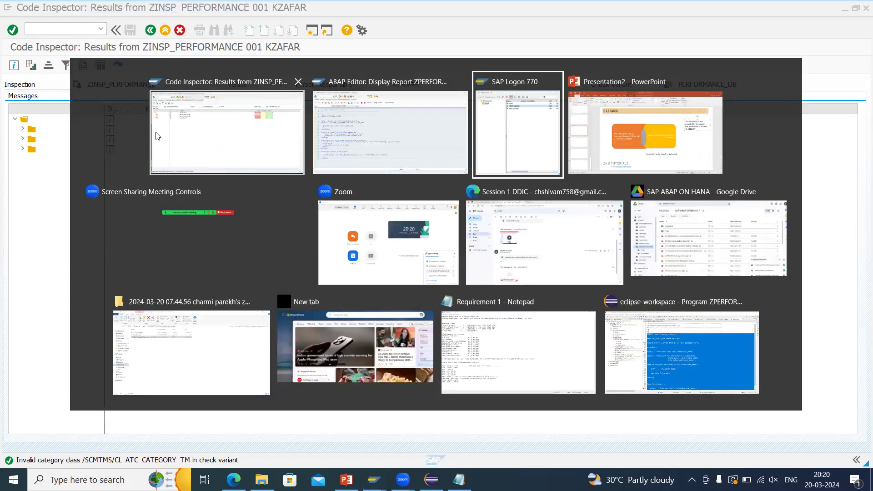
pyautogui.click(157, 134)
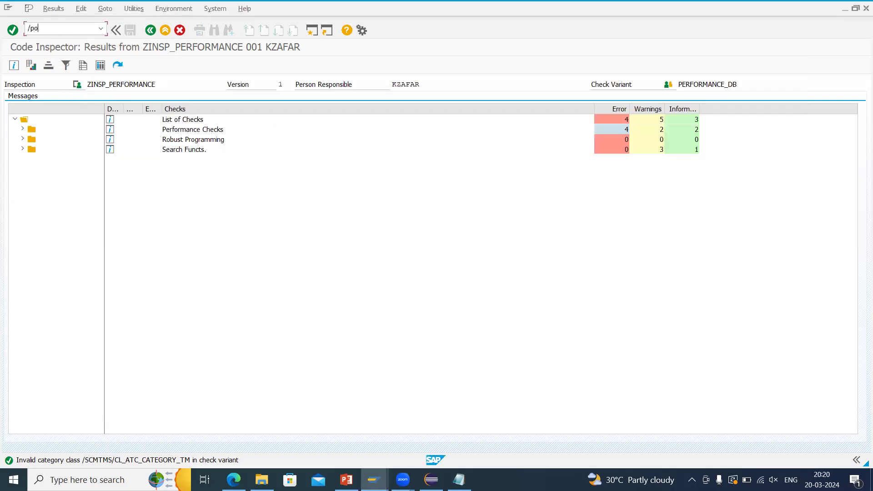
# - Open the SQL Monitor in a new session with the transaction command /osqlm
pyautogui.press('BackSpace')
pyautogui.press('BackSpace')
pyautogui.press('BackSpace')
pyautogui.write('sqlm')
pyautogui.click(548, 2)
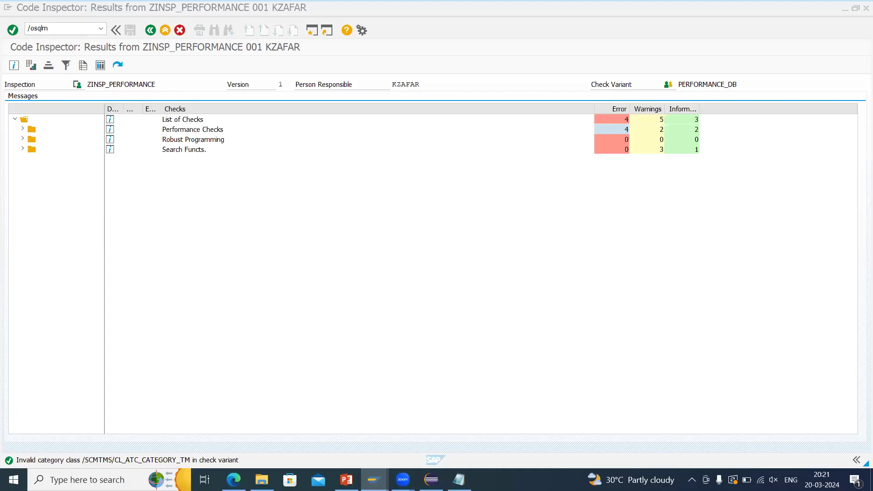
pyautogui.rightClick(517, 482)
pyautogui.press('Escape')
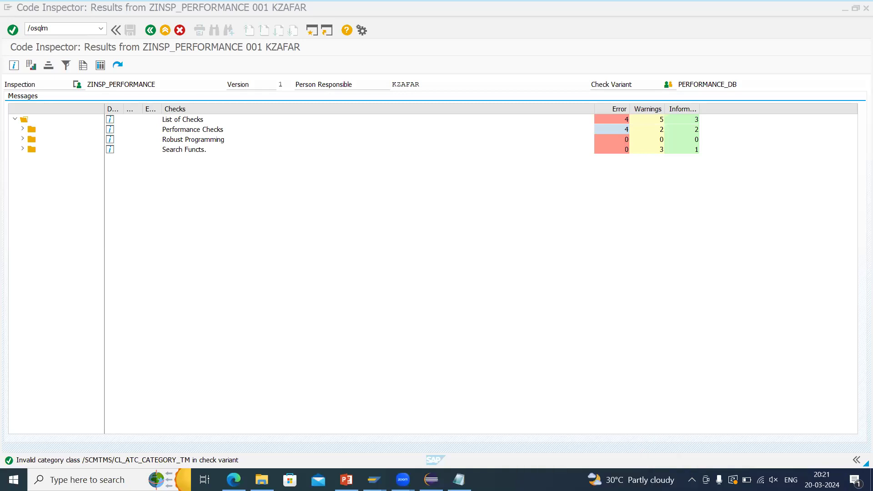
pyautogui.click(74, 31)
pyautogui.press('Return')
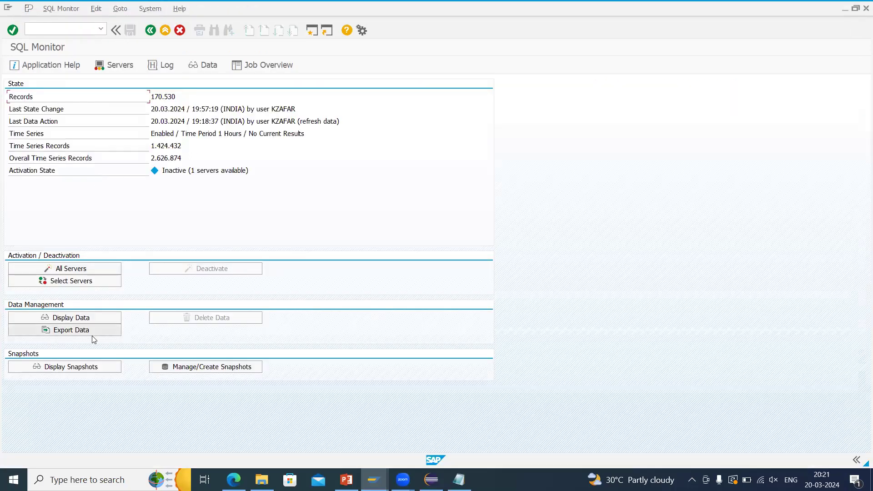
# - Display the recorded SQL Monitor data and return to the monitor's start screen
pyautogui.click(75, 317)
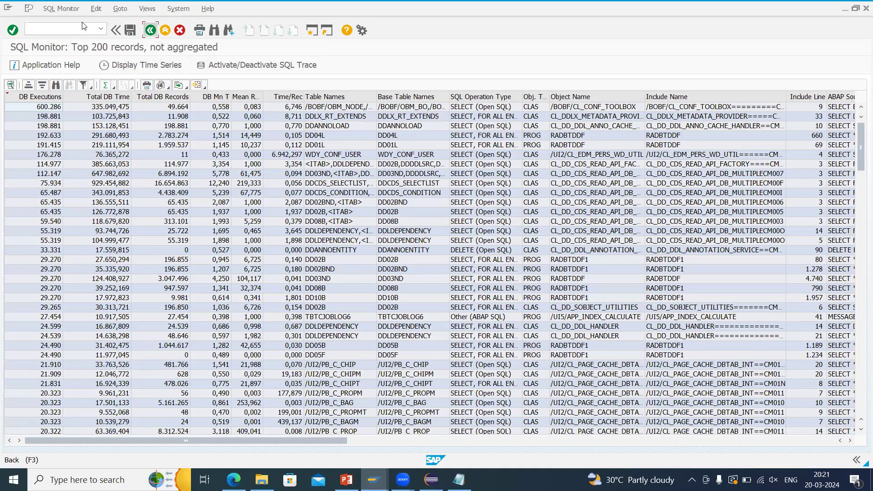
pyautogui.press('F3')
pyautogui.press('F3')
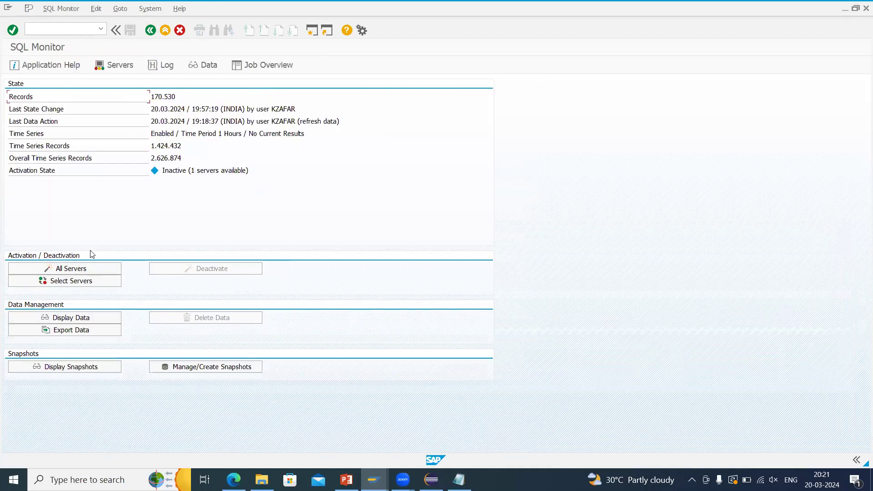
# - Export the SQL Monitor data for objects named z* to SQLM_Data_S4D_20240320_202103.zip in Downloads, allowing the file access
pyautogui.click(75, 330)
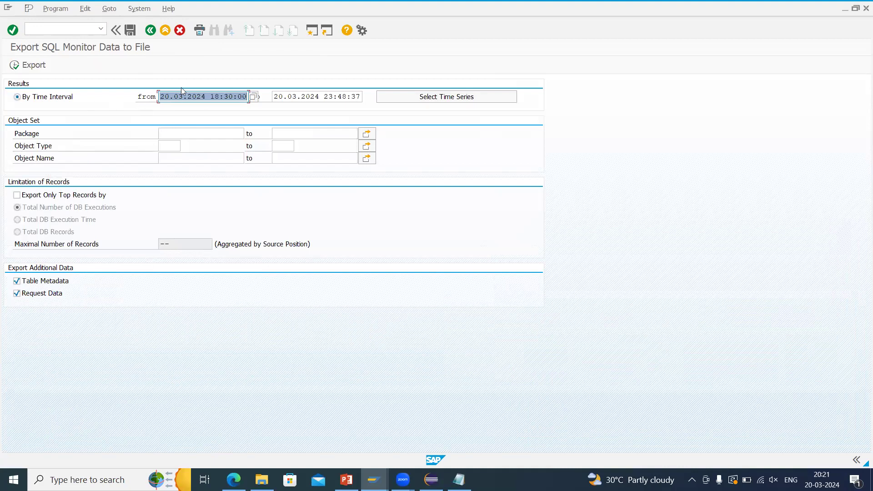
pyautogui.click(177, 159)
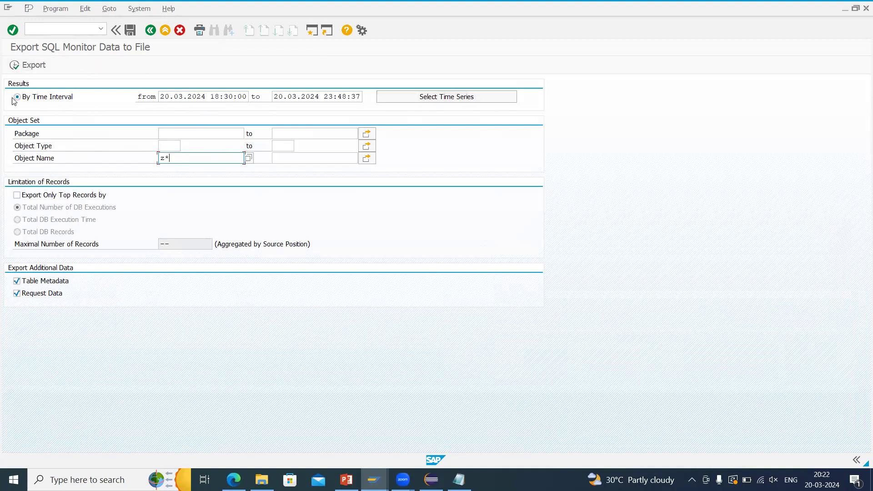
pyautogui.click(21, 64)
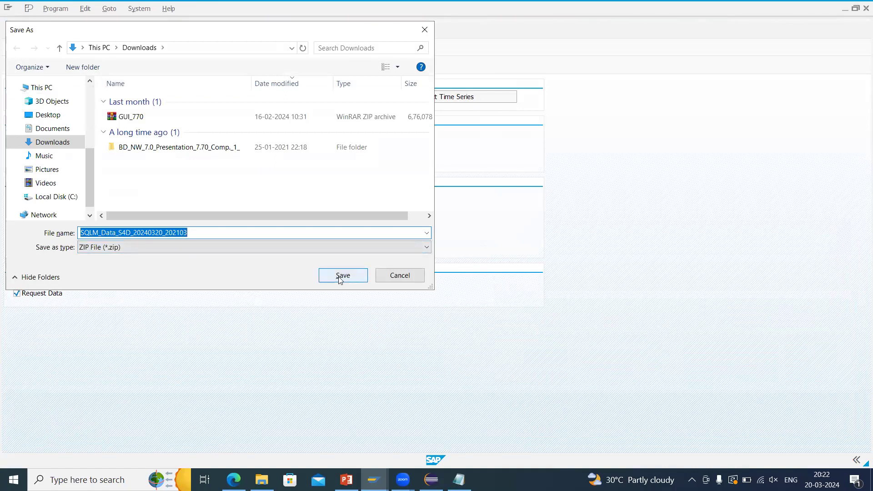
pyautogui.click(339, 279)
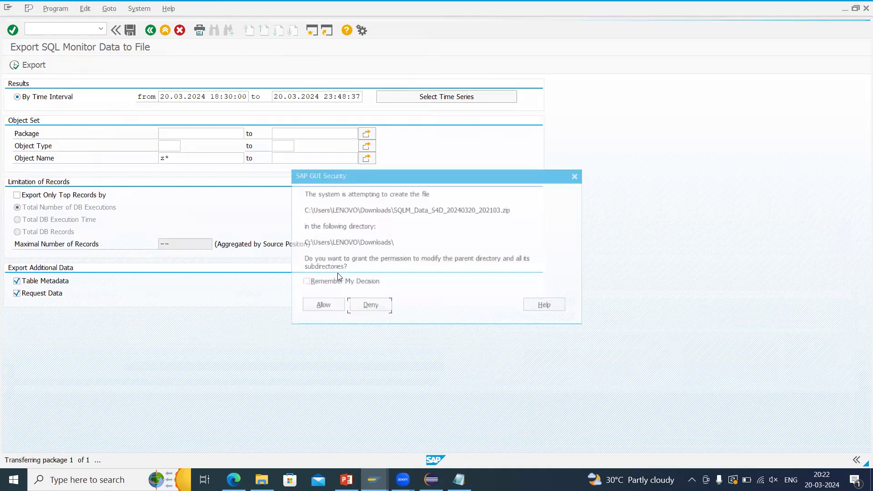
pyautogui.click(322, 304)
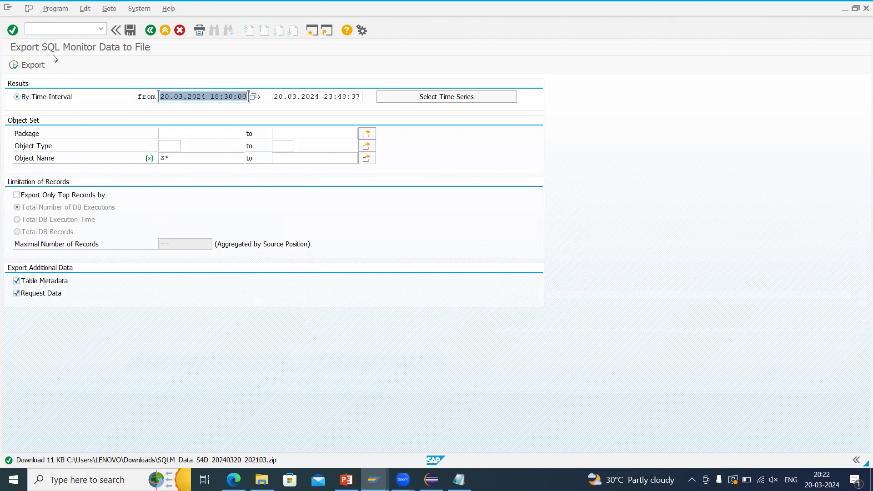
# - Open the SQL Performance Tuning Worklist in a new session with its transaction command
pyautogui.click(44, 28)
pyautogui.write('/oqw')
pyautogui.press('BackSpace')
pyautogui.press('BackSpace')
pyautogui.write('s')
pyautogui.press('Return')
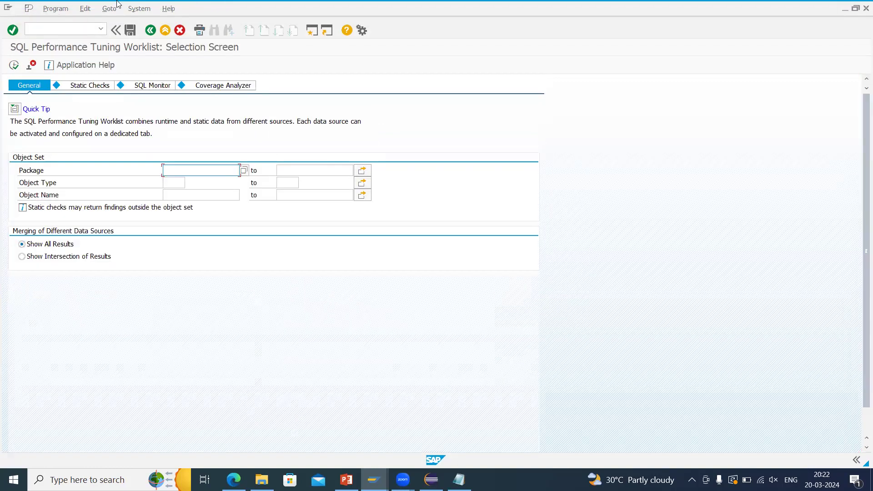
# - Enable static check data with Code Inspector as the source and select the ZINSP_PERFORMANCE inspection result
pyautogui.click(84, 85)
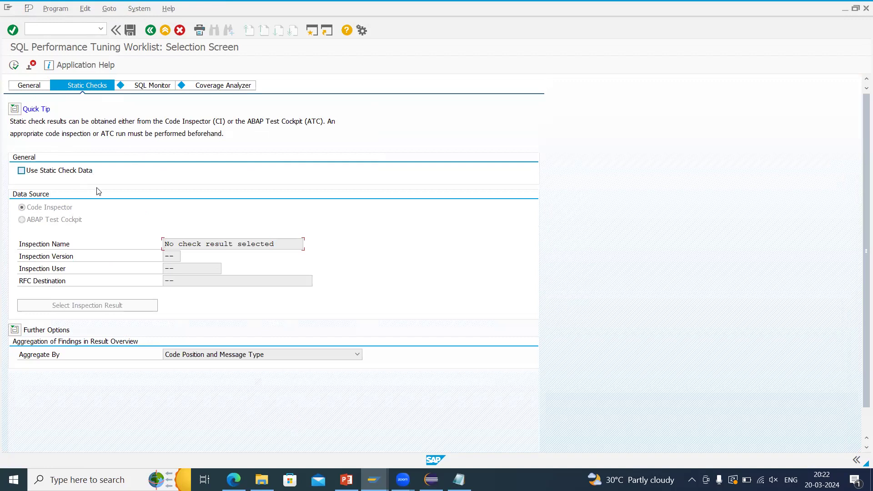
pyautogui.click(59, 174)
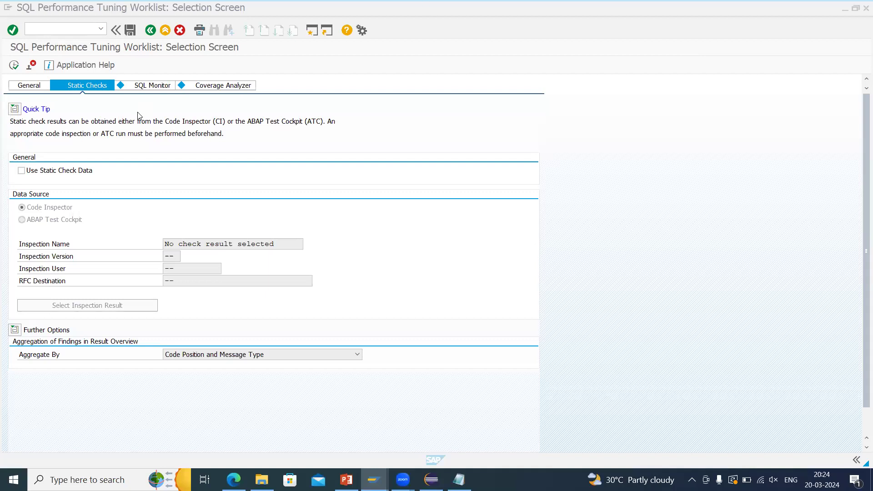
pyautogui.click(58, 171)
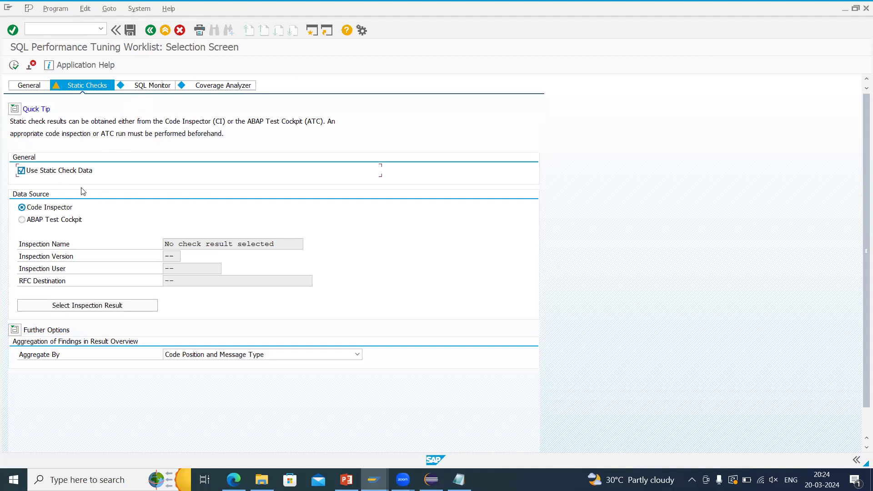
pyautogui.click(50, 218)
pyautogui.click(43, 209)
pyautogui.click(108, 311)
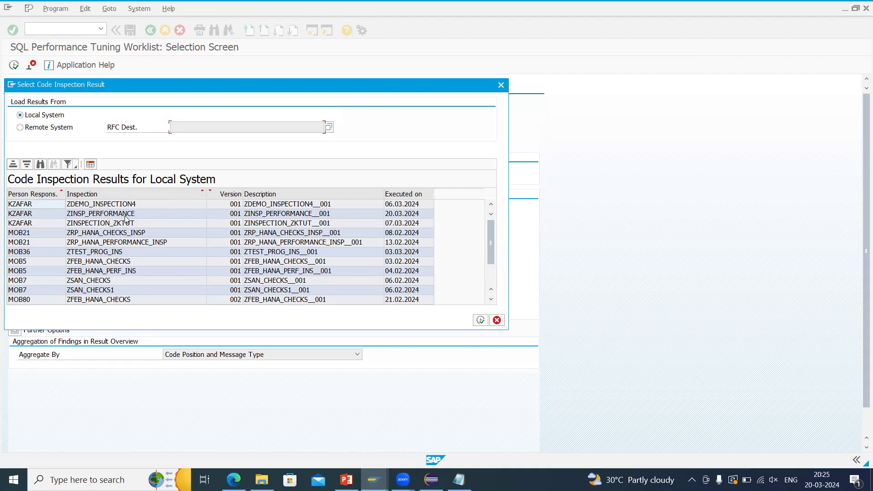
pyautogui.click(126, 217)
pyautogui.click(399, 218)
pyautogui.doubleClick(399, 218)
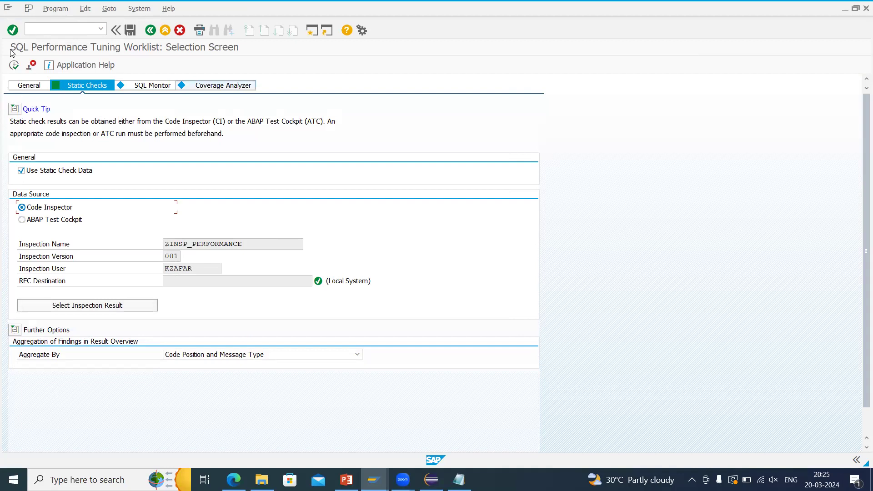
# - Enable the use of SQL Monitor data in the worklist and review the list of available snapshots
pyautogui.click(152, 87)
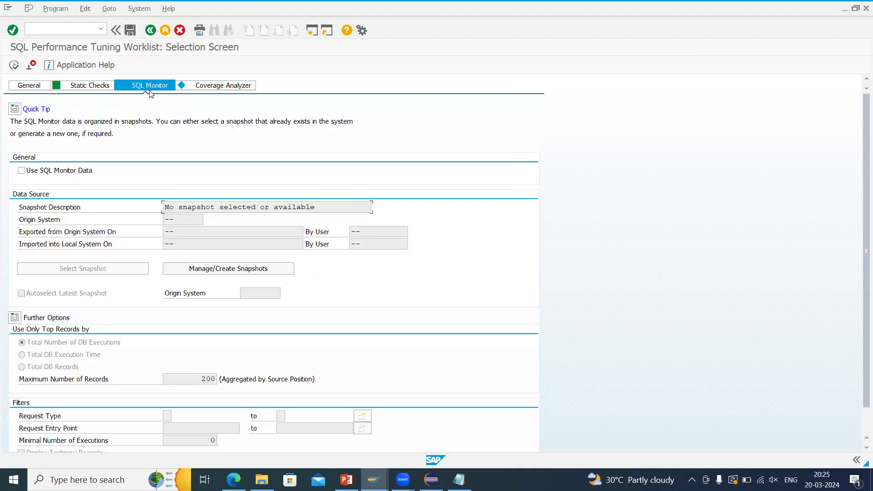
pyautogui.click(58, 171)
pyautogui.click(99, 268)
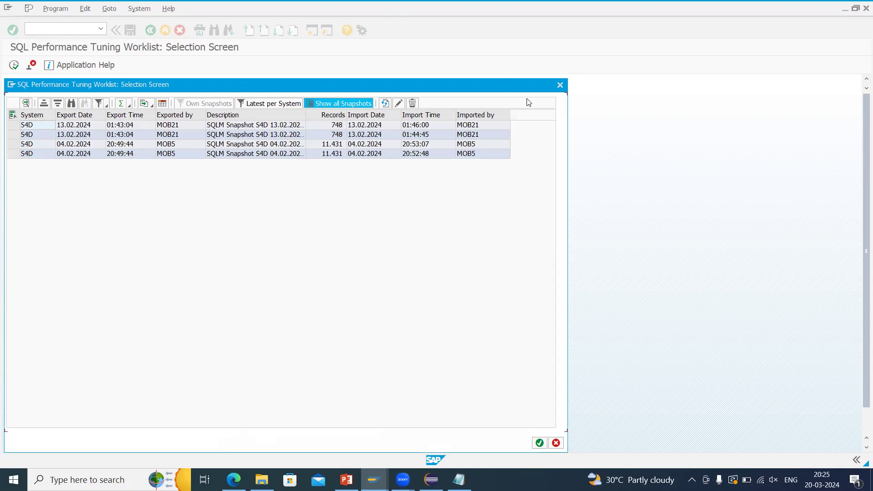
pyautogui.click(559, 86)
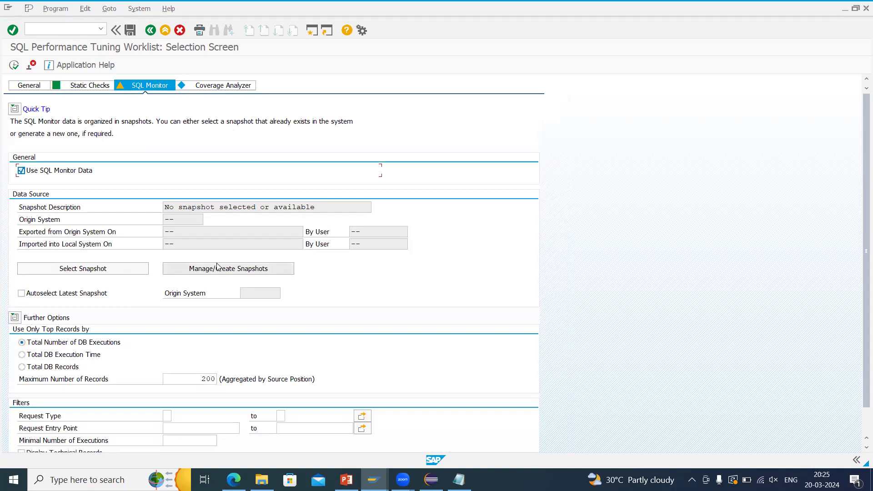
pyautogui.click(114, 269)
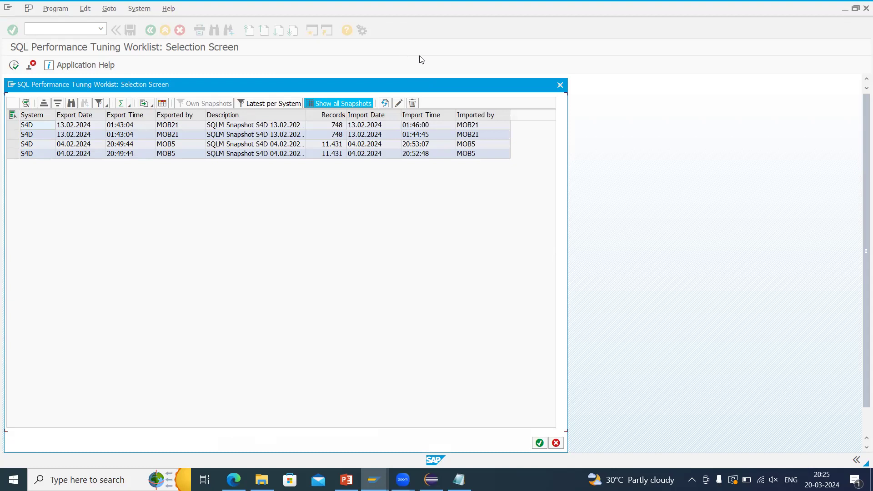
pyautogui.click(728, 1)
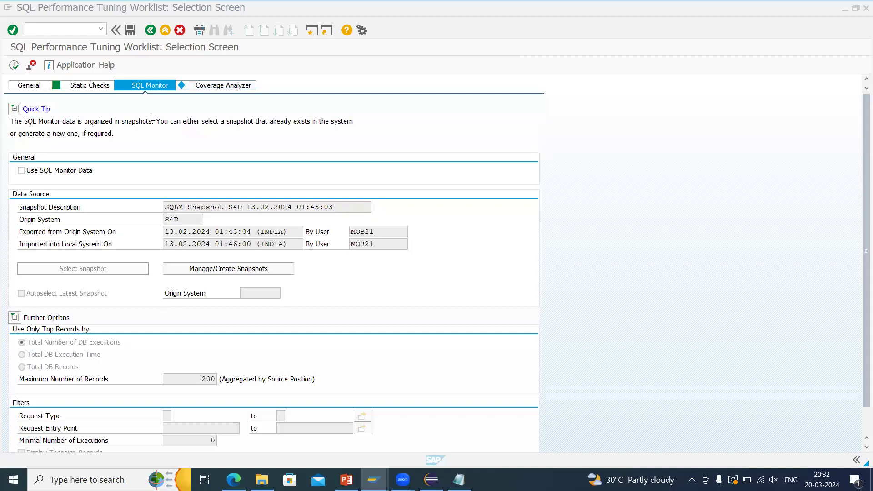
pyautogui.click(52, 172)
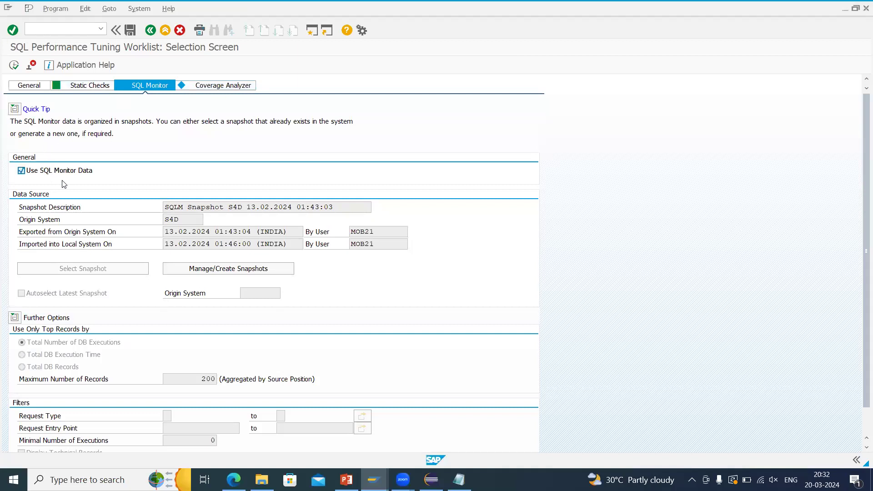
pyautogui.click(89, 270)
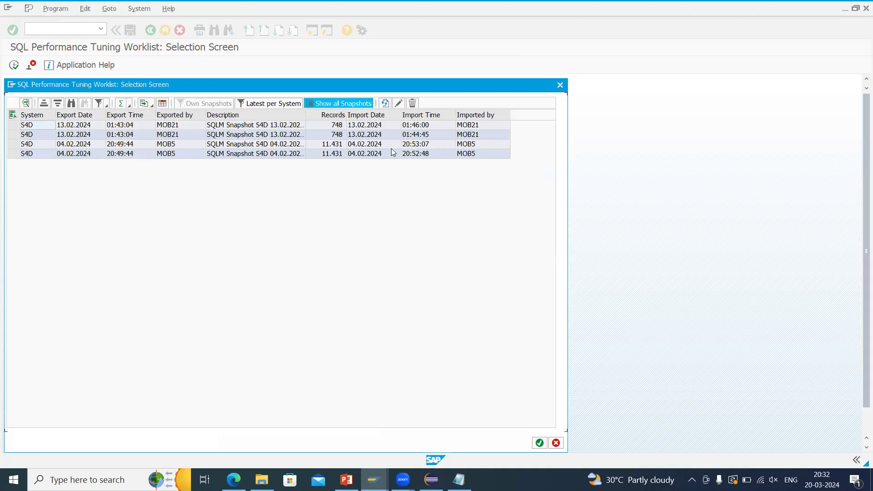
pyautogui.press('Escape')
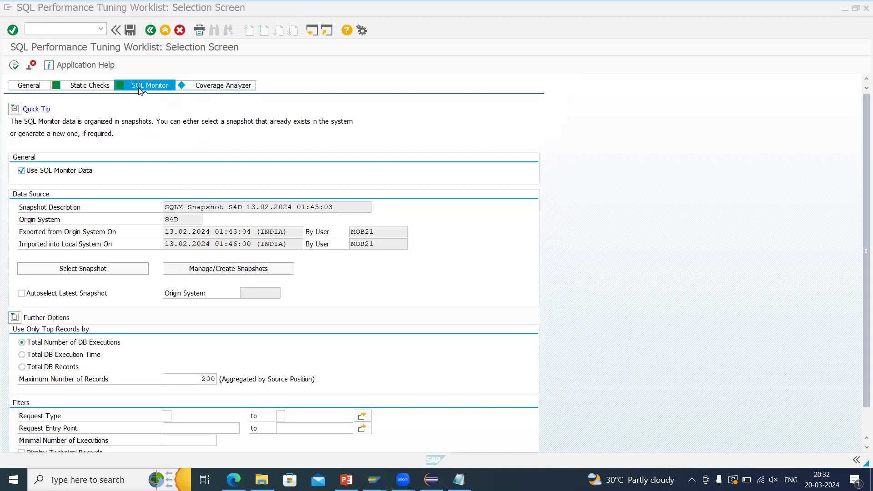
# - Open the SQL Monitor in a new session and bring its window to the front
pyautogui.click(74, 28)
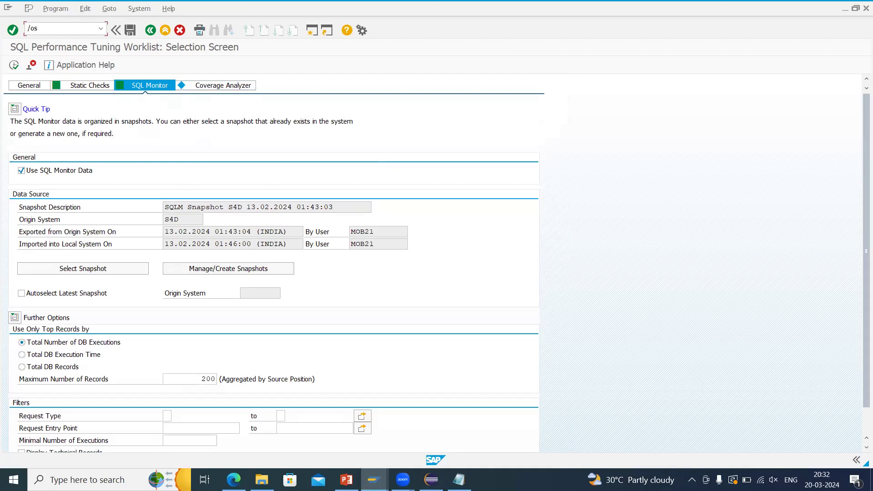
pyautogui.press('Return')
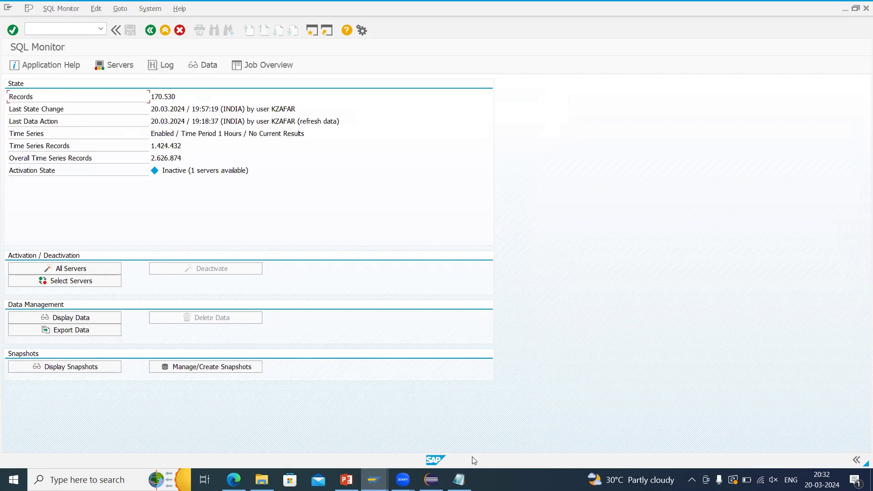
pyautogui.click(461, 478)
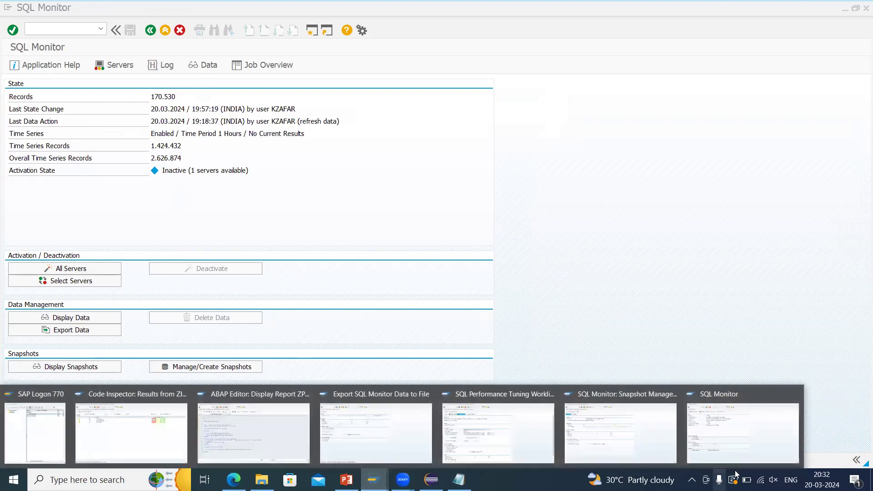
pyautogui.click(742, 456)
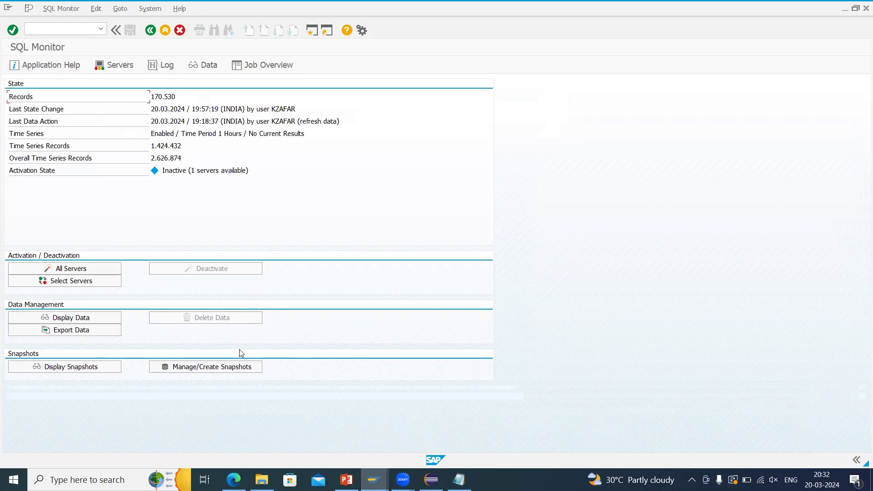
# - Start a new SQL Monitor snapshot and choose SQLM_Data_S4D_20240320_202716.zip from Downloads as its import file
pyautogui.click(211, 367)
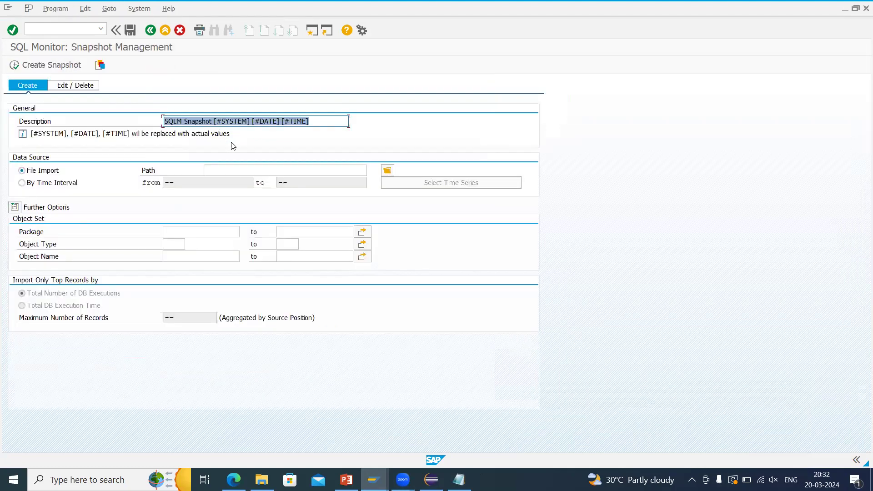
pyautogui.click(241, 171)
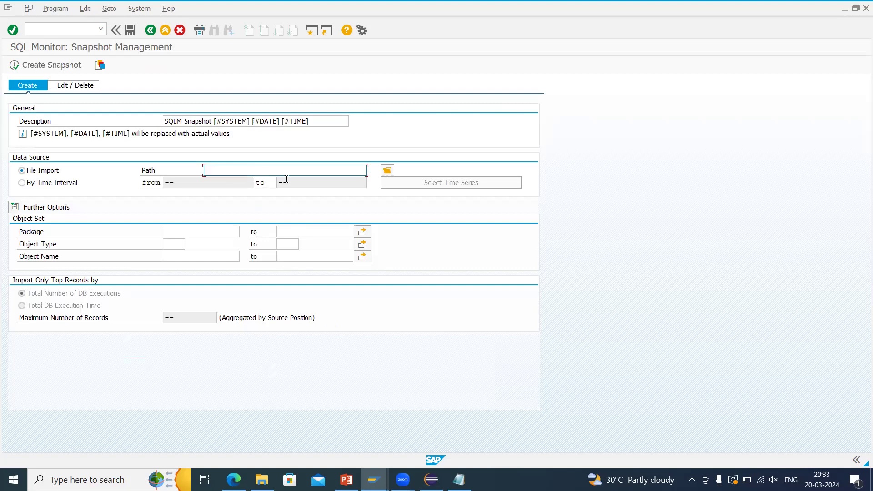
pyautogui.click(388, 170)
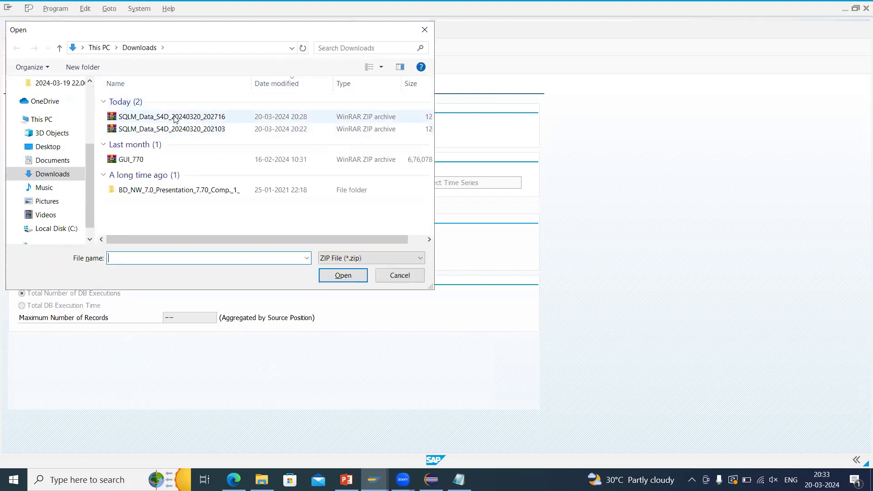
pyautogui.click(174, 118)
pyautogui.click(181, 129)
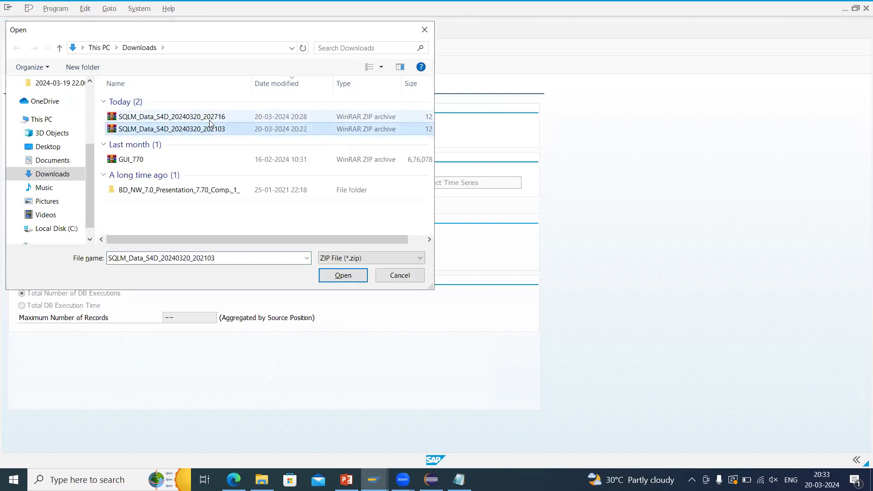
pyautogui.click(210, 119)
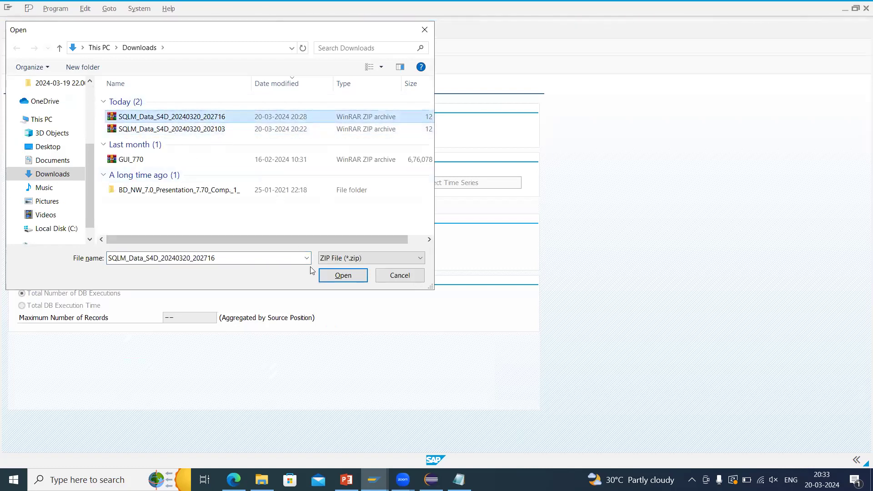
pyautogui.click(339, 275)
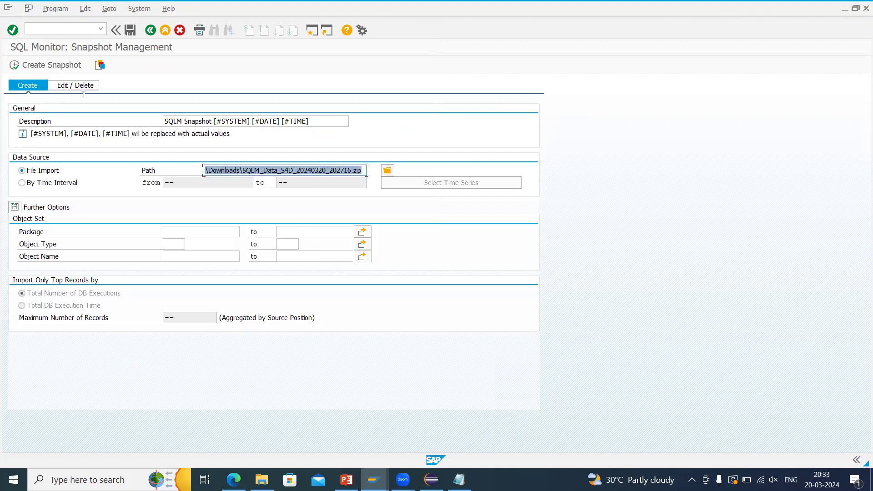
# - Restrict the snapshot to objects named z*, create it with file access allowed, and return to the tuning worklist
pyautogui.click(214, 256)
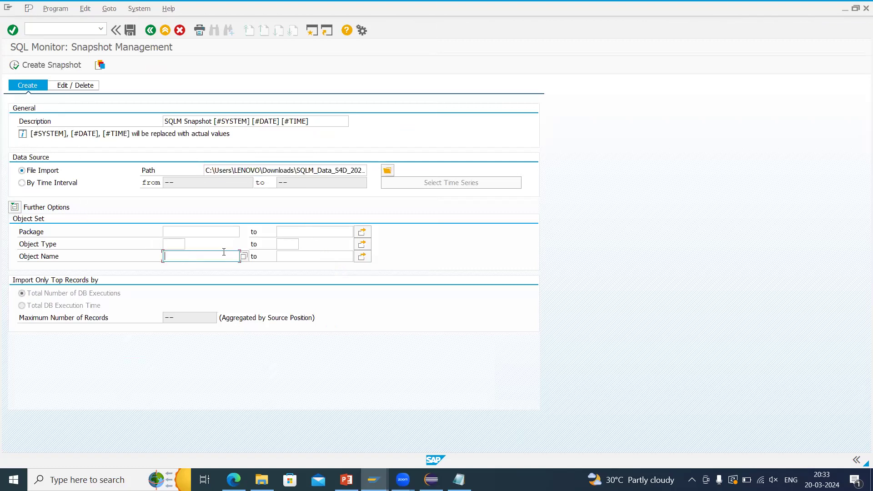
pyautogui.write('z')
pyautogui.click(51, 65)
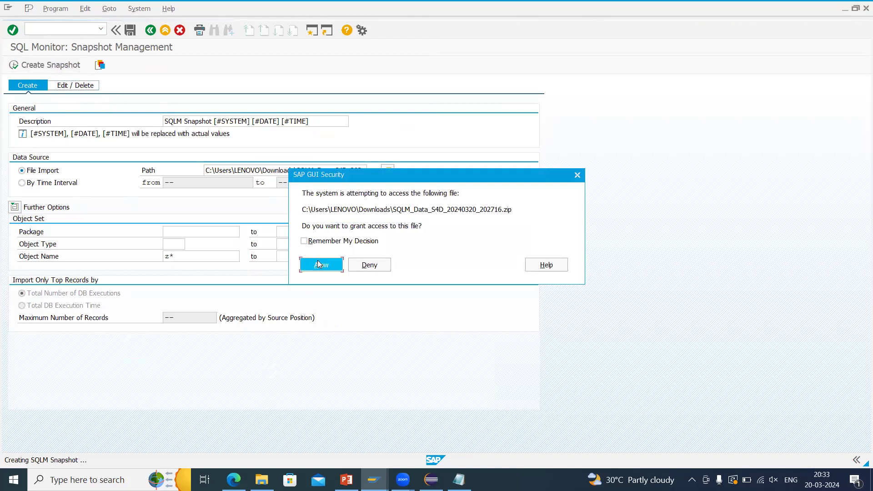
pyautogui.click(321, 265)
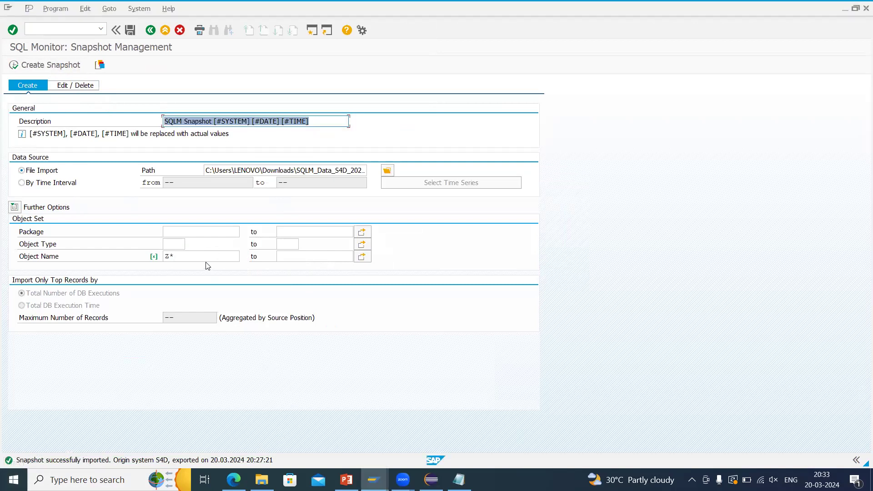
pyautogui.press('F3')
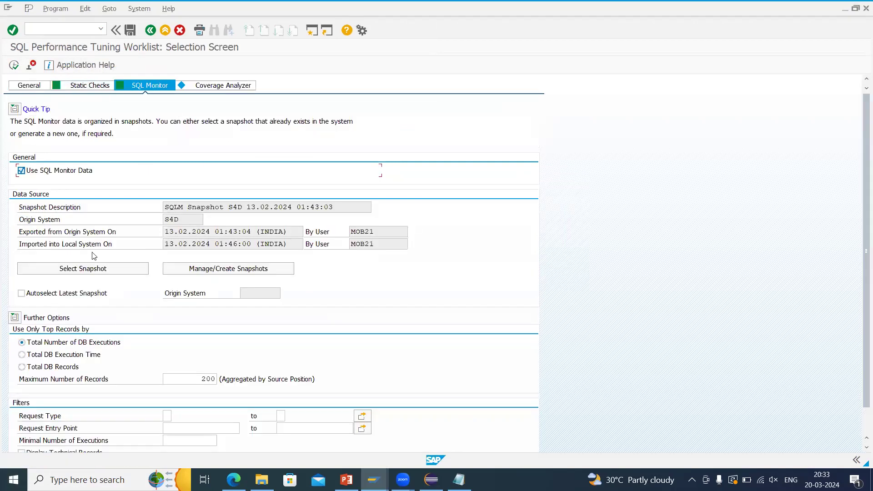
# - Check the available SQL Monitor snapshots, close the list, and restart the tuning worklist with /nswlt
pyautogui.click(75, 268)
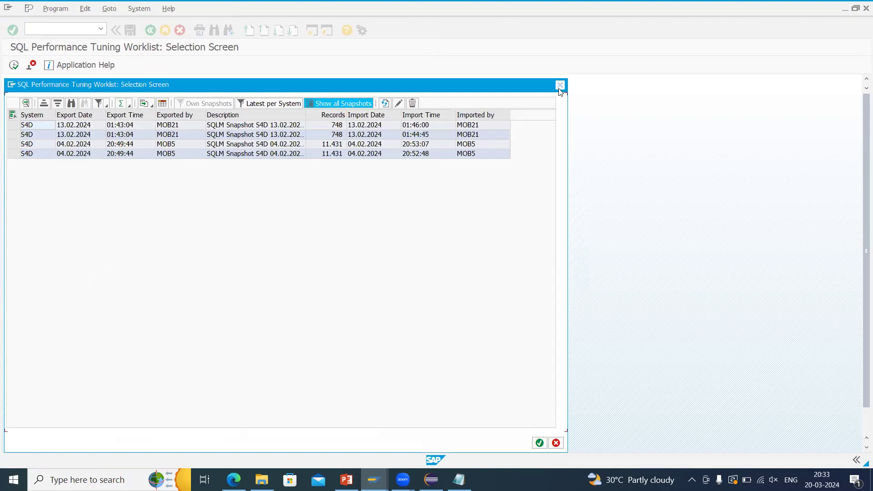
pyautogui.press('Return')
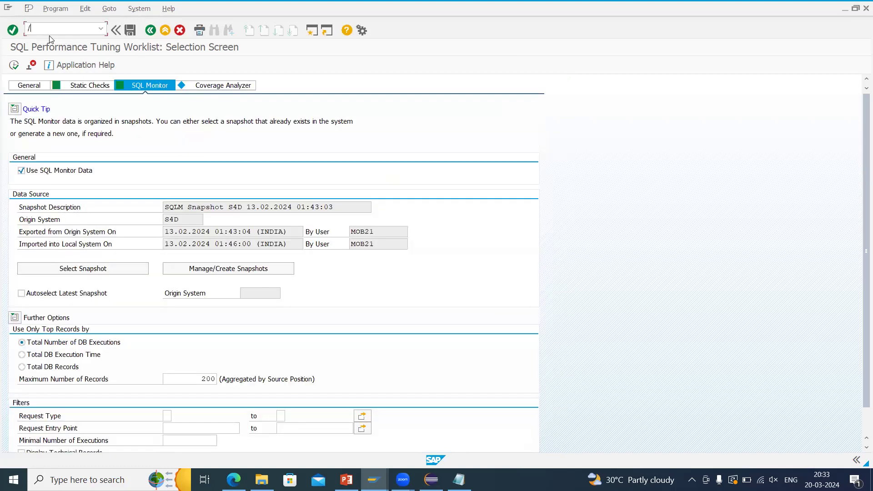
pyautogui.write('/nswlt')
pyautogui.press('Return')
# - Enable static check data in the worklist and select the ZINSP_PERFORMANCE inspection result from the local system
pyautogui.click(105, 85)
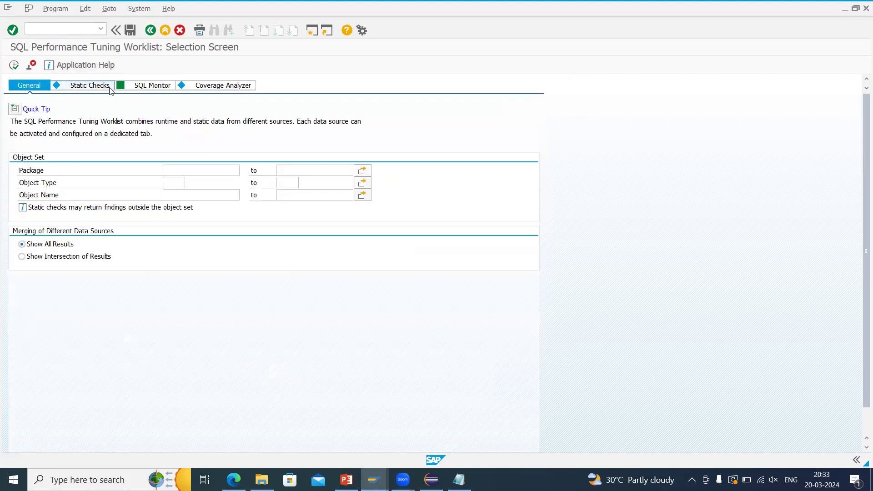
pyautogui.click(62, 171)
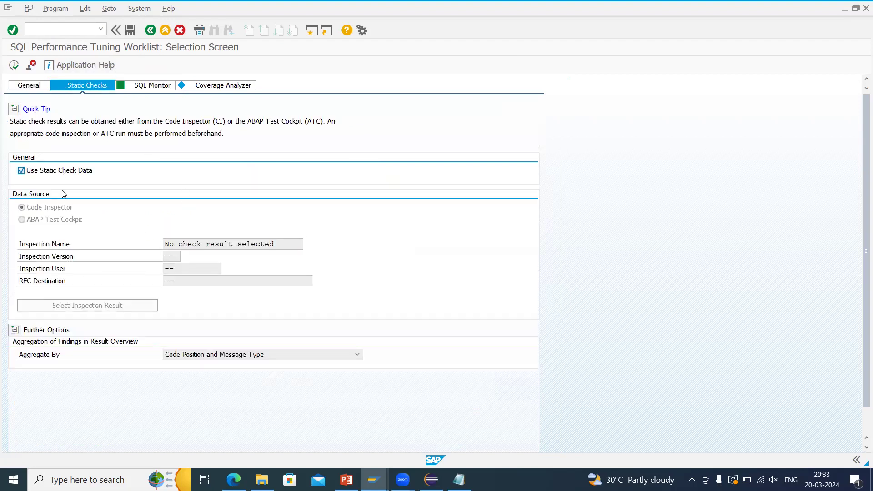
pyautogui.click(137, 306)
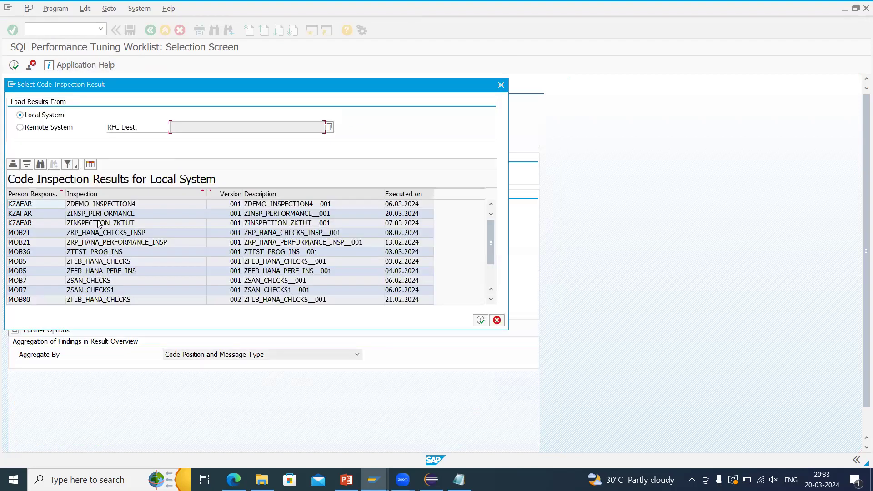
pyautogui.doubleClick(114, 214)
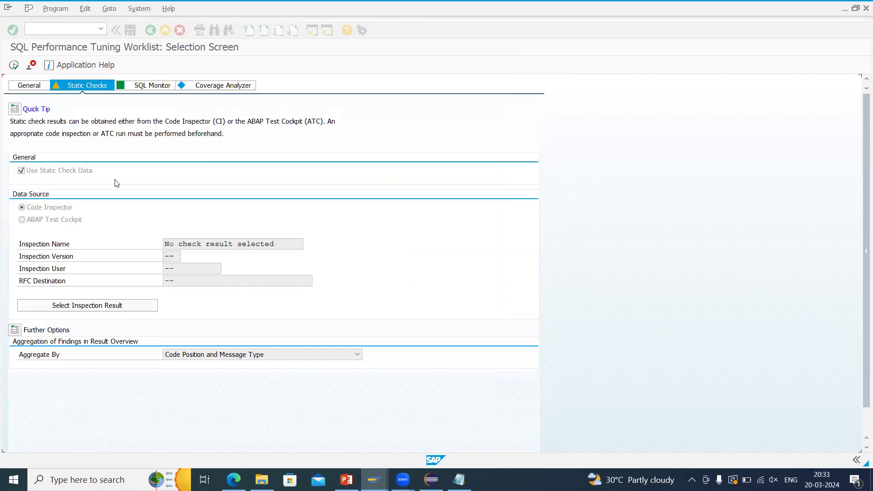
# - Review the list of SQL Monitor snapshots available to the worklist and close it without selecting one
pyautogui.click(141, 86)
pyautogui.click(57, 269)
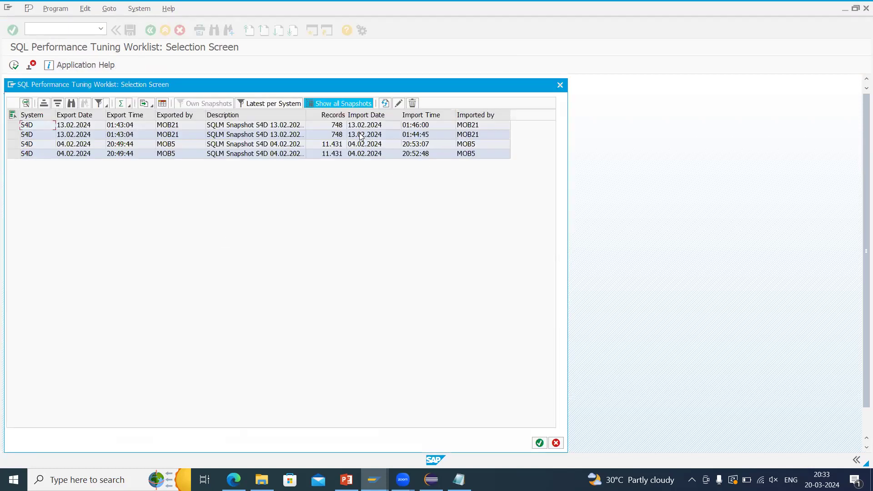
pyautogui.press('Escape')
# - Start a new SQL Monitor snapshot by file import, using SQLM_Data_S4D_20240320_202716 from Downloads
pyautogui.click(208, 269)
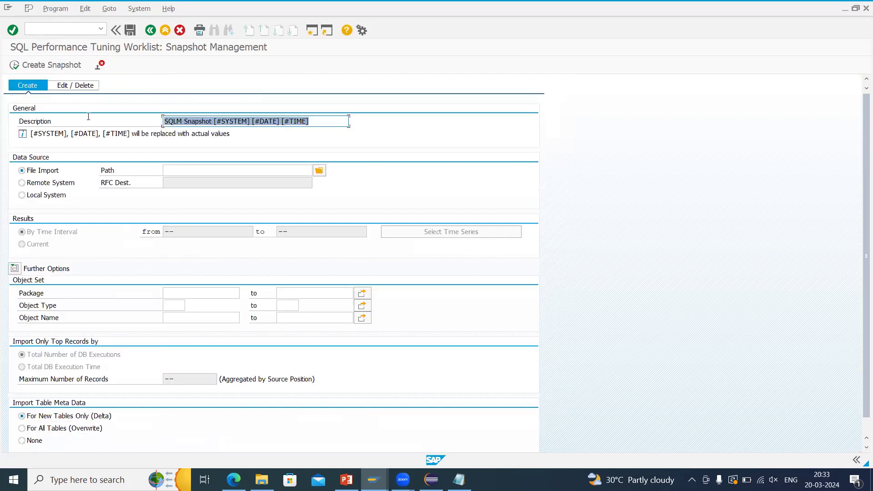
pyautogui.click(197, 167)
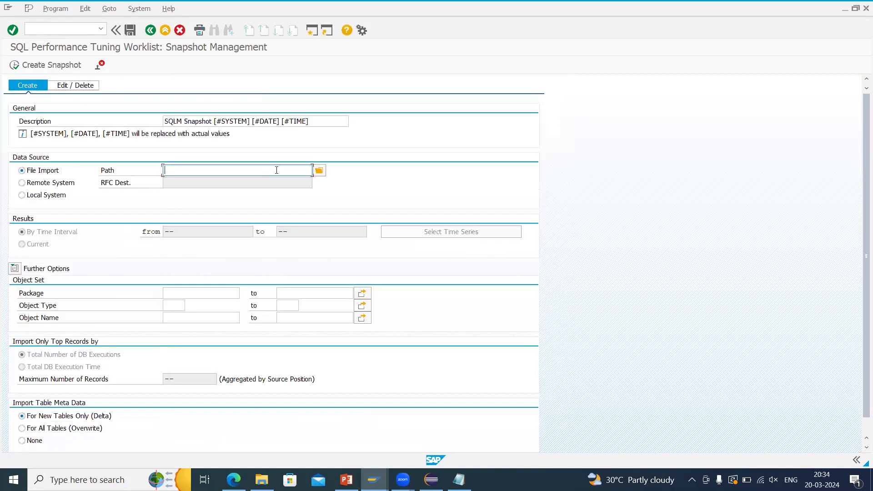
pyautogui.click(319, 171)
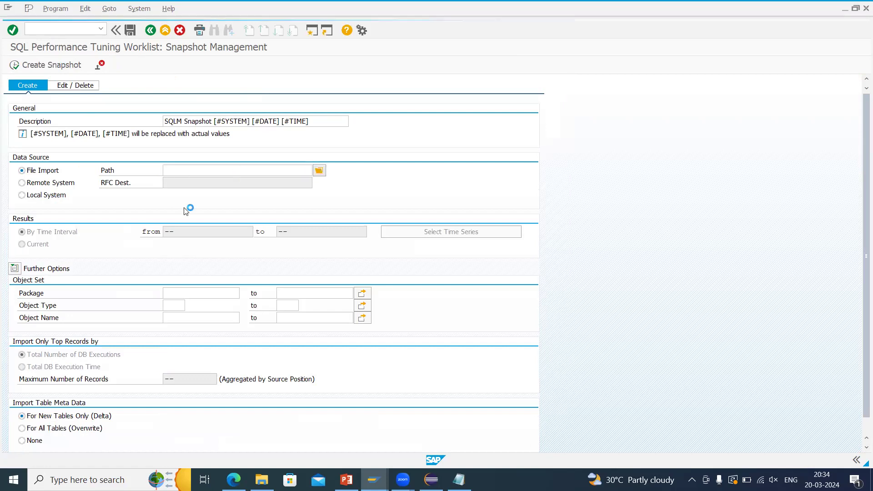
pyautogui.doubleClick(144, 120)
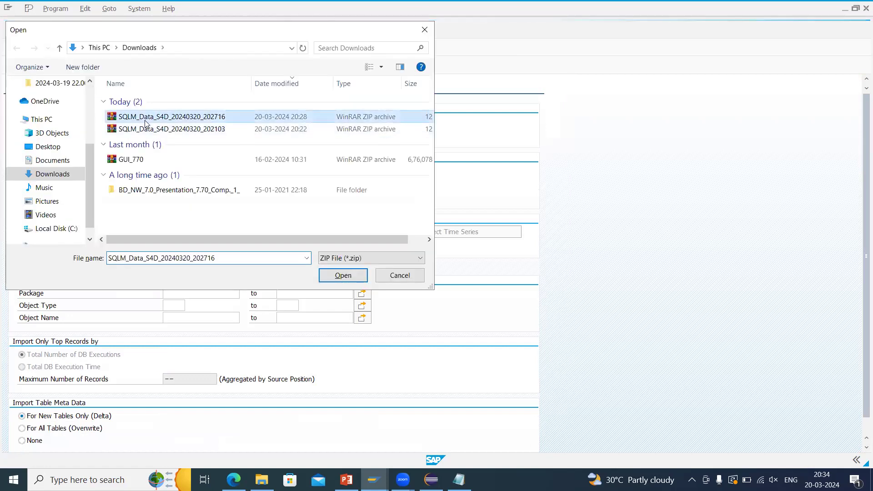
# - Limit the snapshot's object names to Z* and create it, allowing access to the import file
pyautogui.click(186, 298)
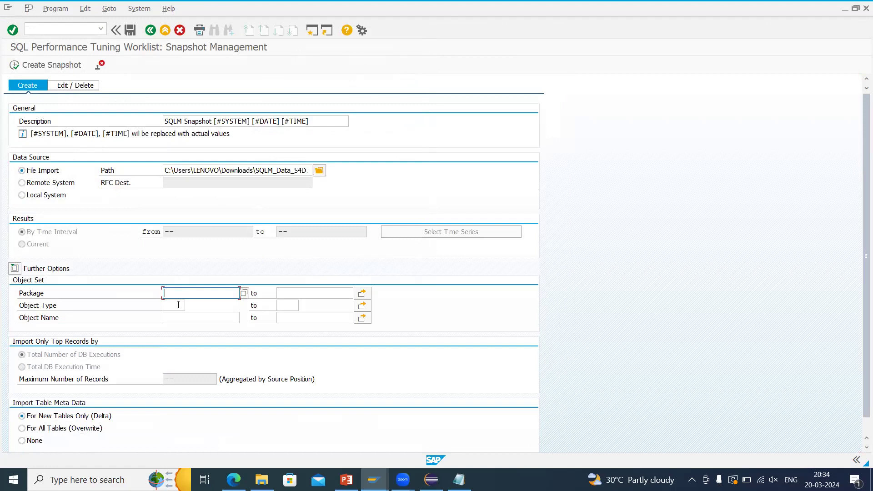
pyautogui.click(175, 321)
pyautogui.press('space')
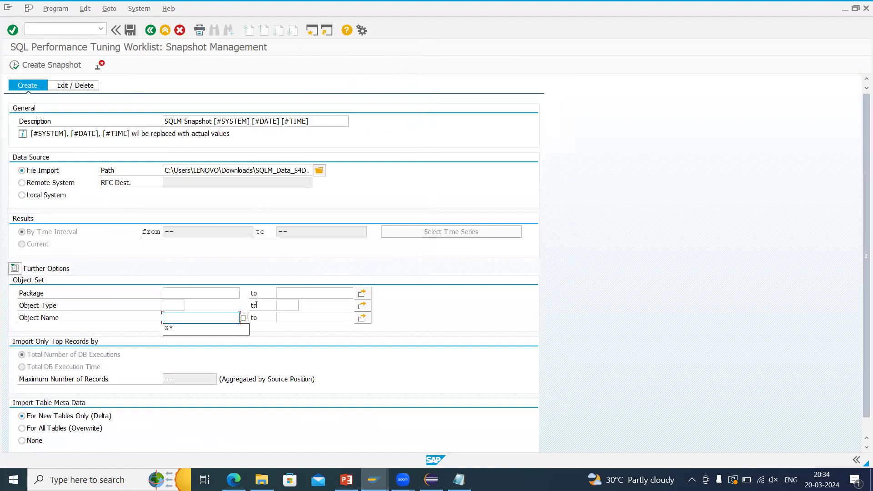
pyautogui.click(201, 329)
pyautogui.scroll(-1, 122, 391)
pyautogui.scroll(1, 121, 361)
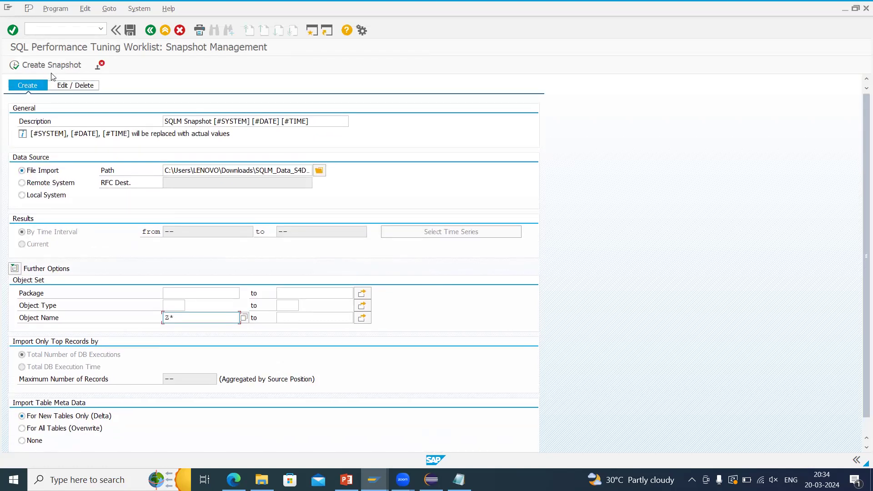
pyautogui.click(50, 65)
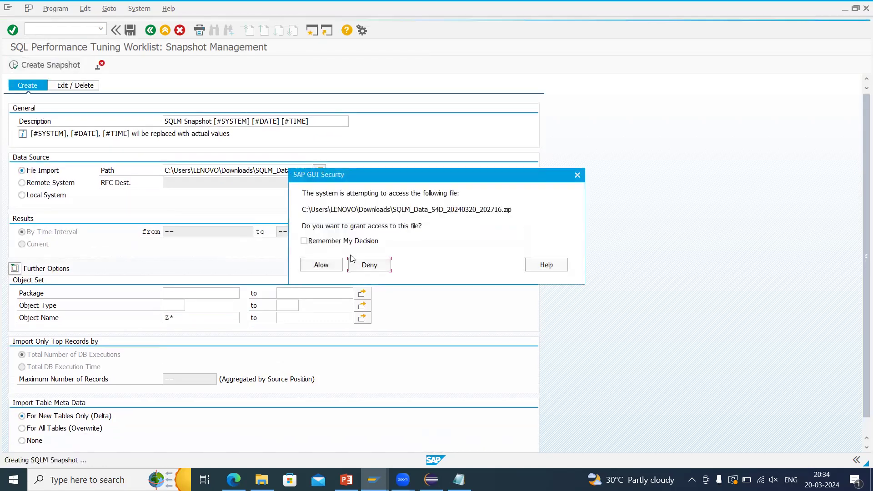
pyautogui.click(321, 265)
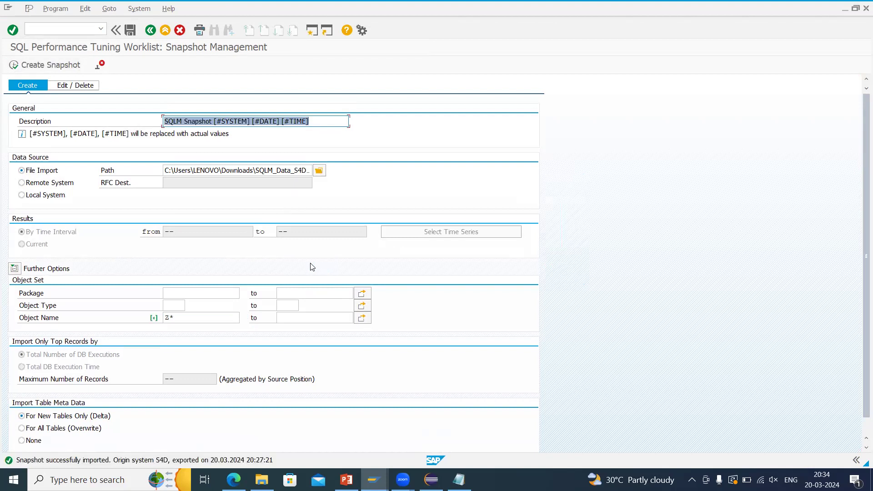
# - Select the SQL Monitor snapshot exported on 20.03.2024 as the worklist's data source and run the worklist
pyautogui.press('F3')
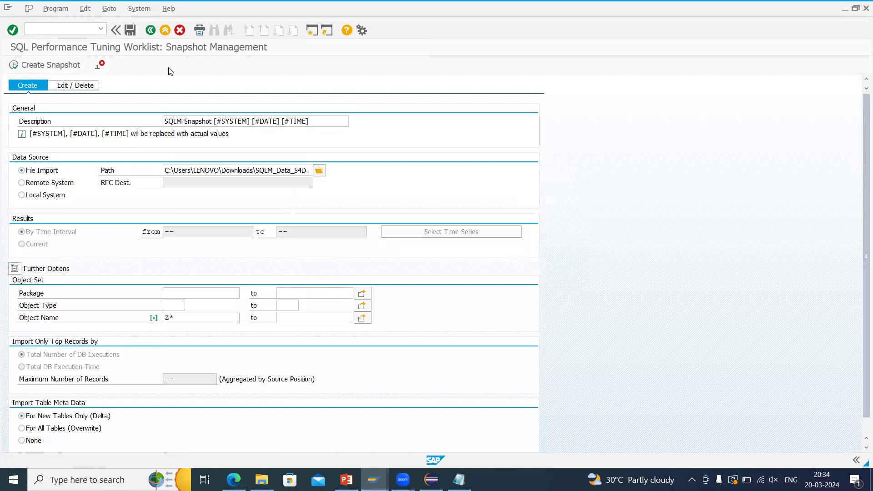
pyautogui.click(120, 269)
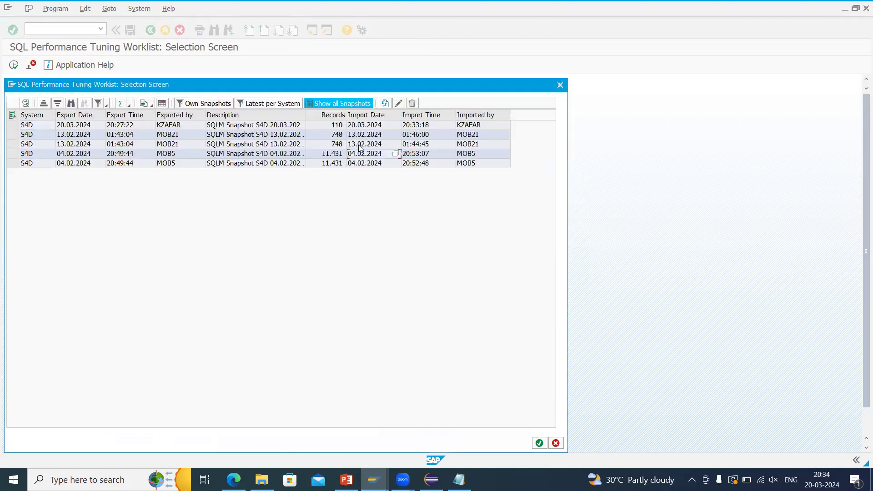
pyautogui.click(359, 127)
pyautogui.doubleClick(77, 126)
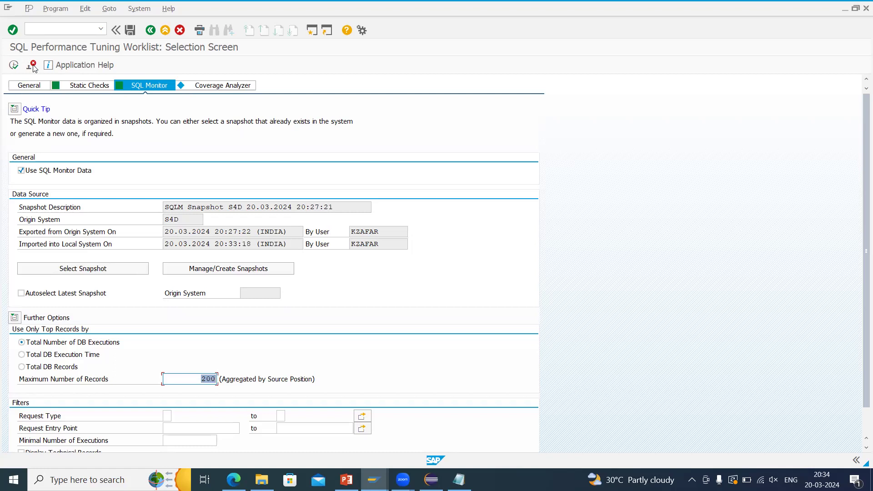
pyautogui.click(14, 65)
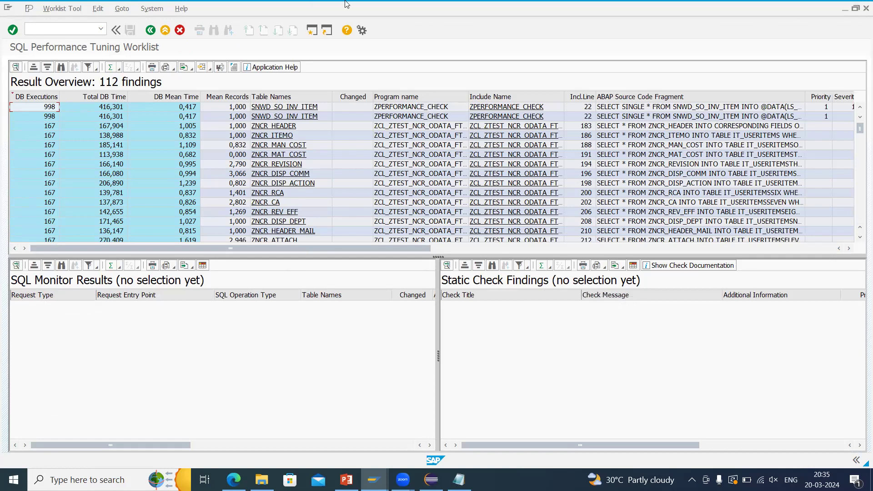
# - Inspect the ZPERFORMANCE_CHECK source behind the first finding, and display that finding's SQL Monitor and static check details
pyautogui.click(500, 108)
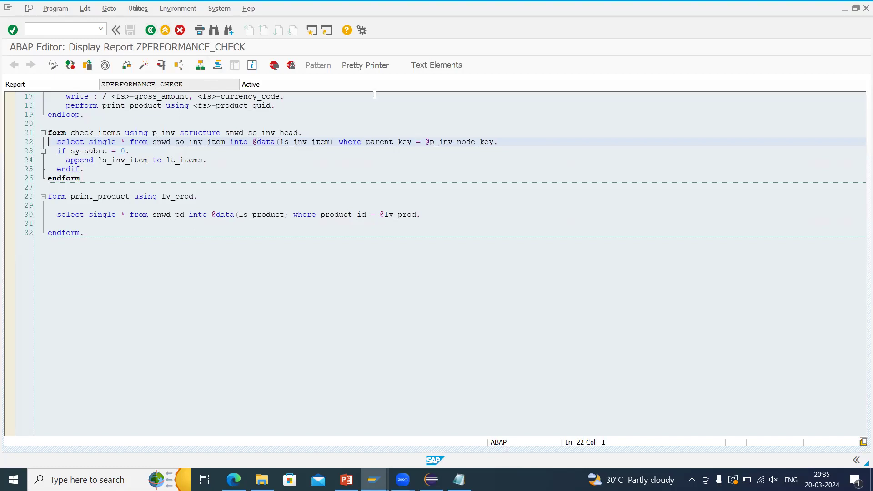
pyautogui.click(165, 30)
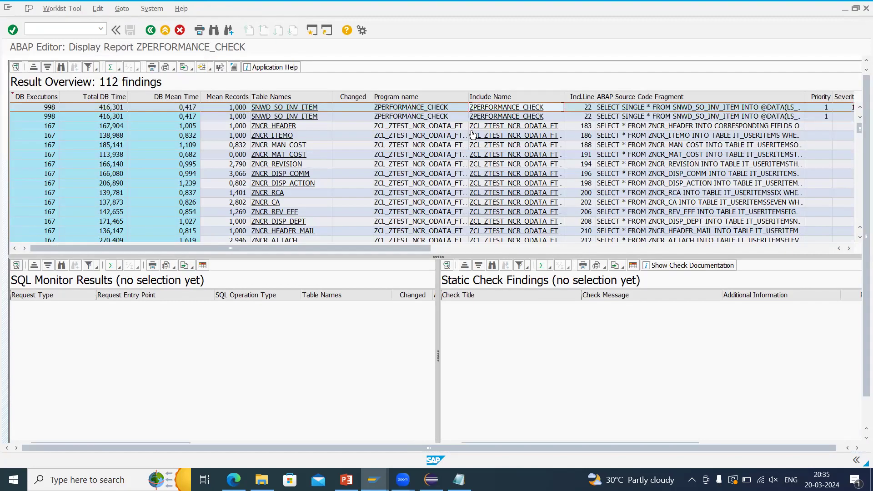
pyautogui.click(426, 107)
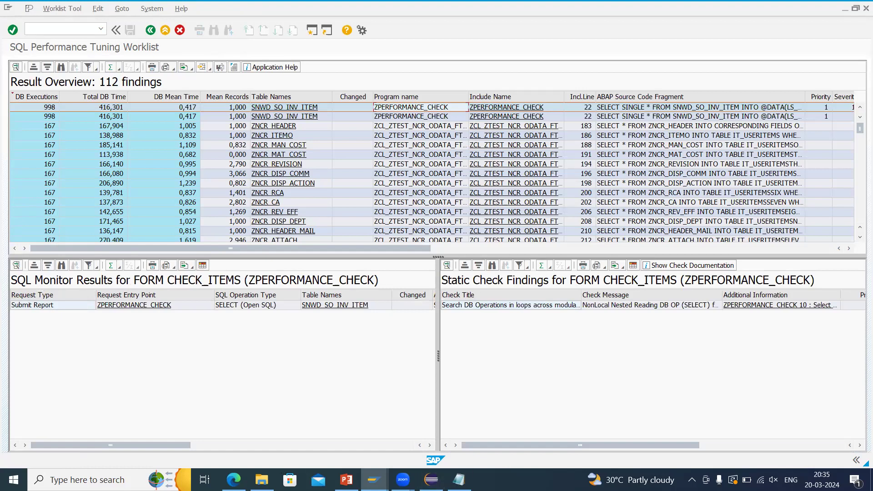
# - Switch to PowerPoint and make the first Problem Statement point on slide 23, about the most expensive request entry point, bold
pyautogui.click(347, 480)
pyautogui.click(47, 157)
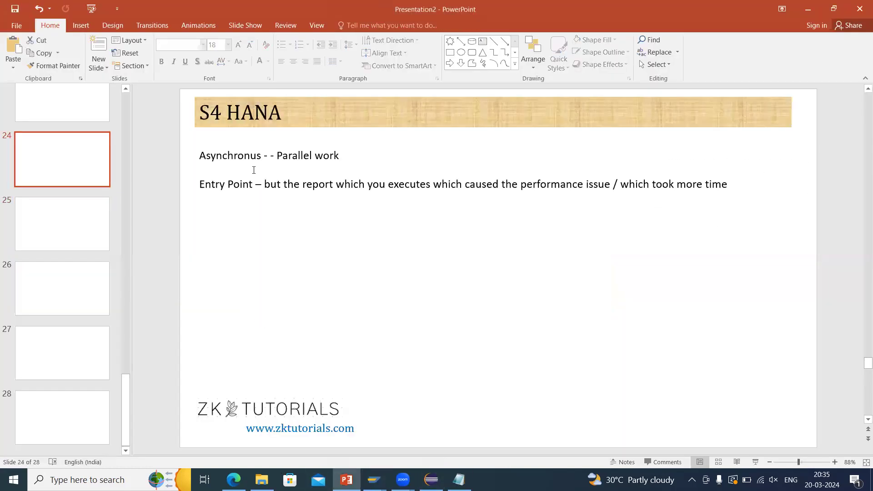
pyautogui.click(32, 113)
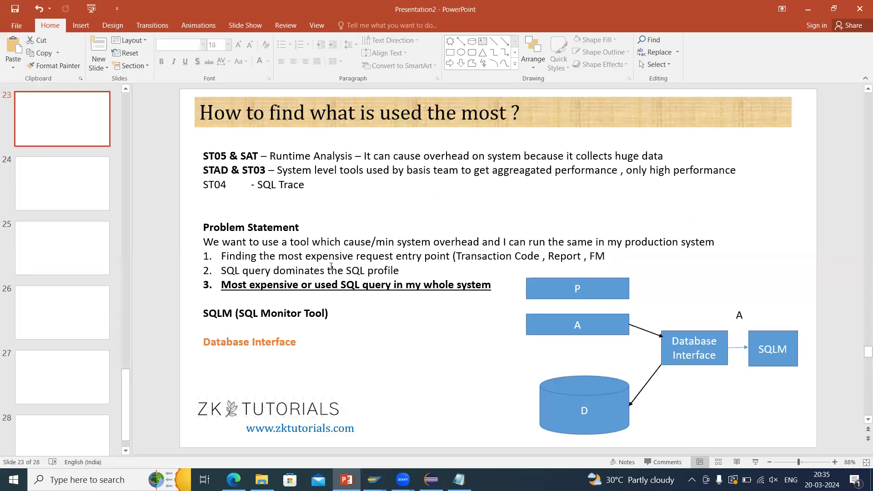
pyautogui.moveTo(605, 257); pyautogui.dragTo(220, 255)
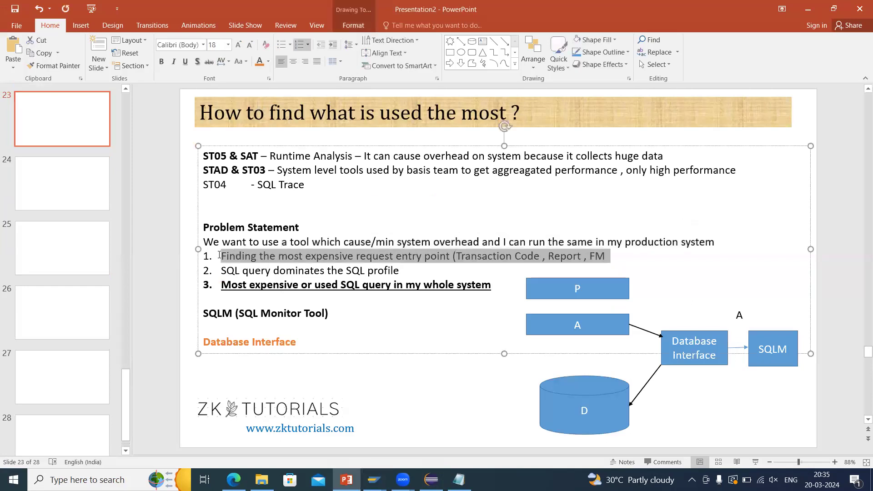
pyautogui.hotkey('ctrl', 'b')
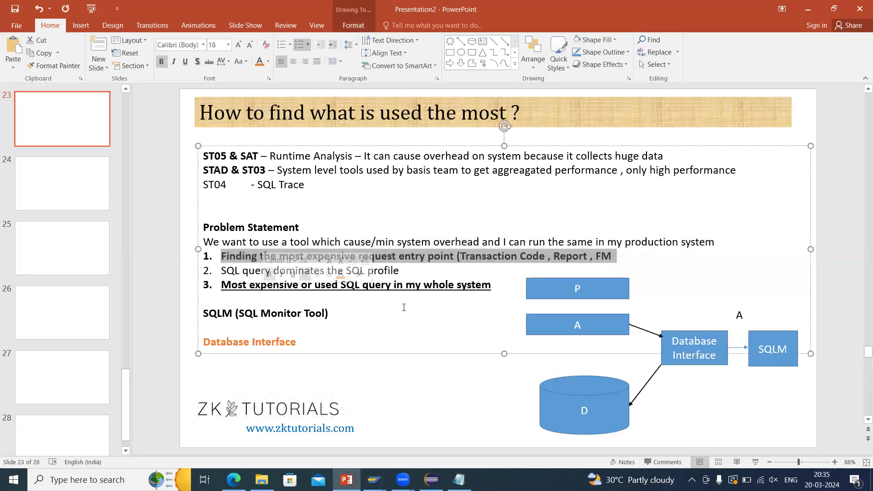
pyautogui.click(404, 301)
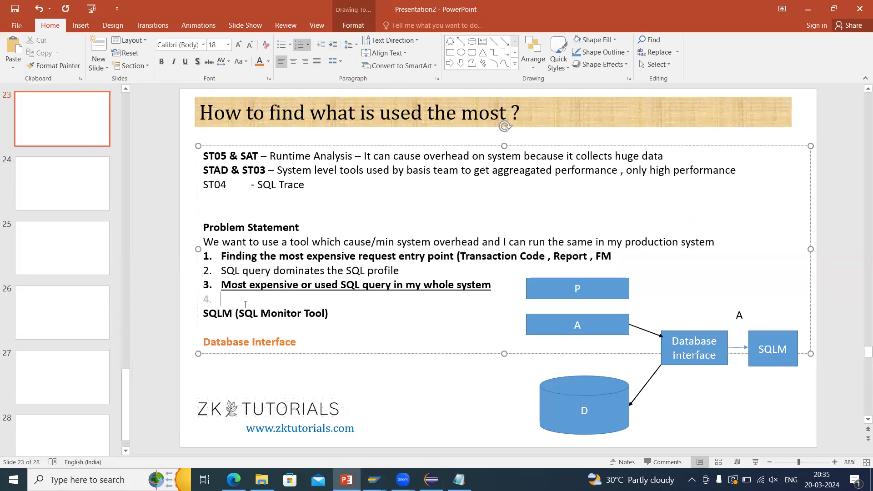
pyautogui.press('BackSpace')
# - Show the intersection diagram on slide 25 of the presentation and return to the SAP tuning worklist
pyautogui.hotkey('alt', 'Tab')
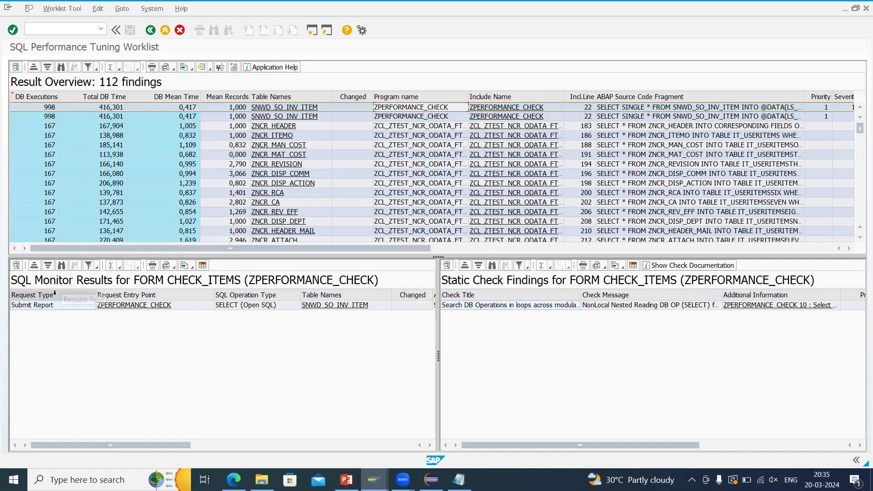
pyautogui.hotkey('alt', 'Tab')
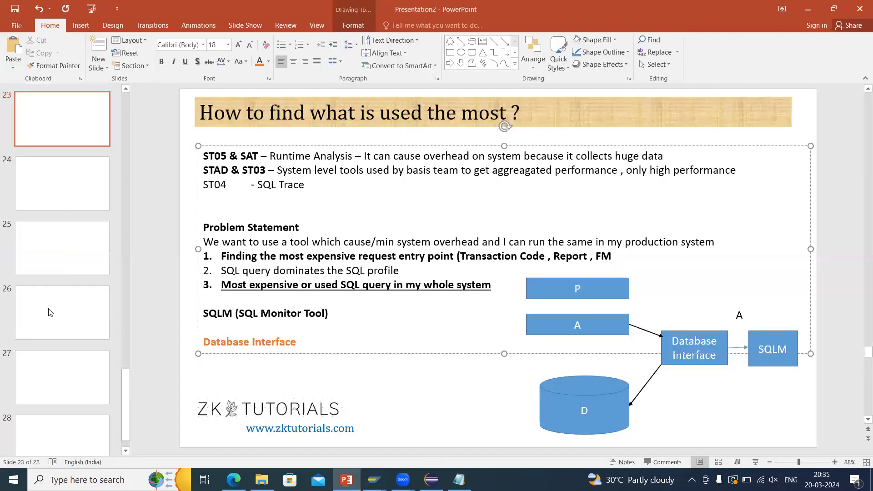
pyautogui.click(97, 246)
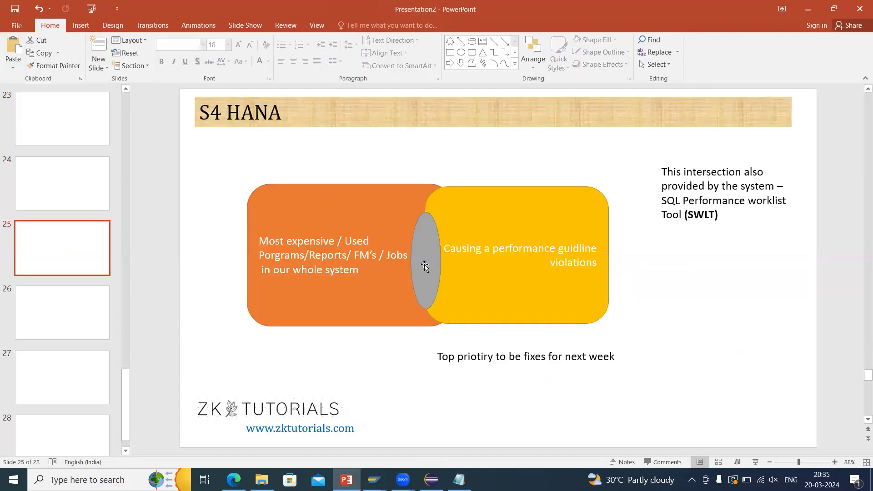
pyautogui.click(425, 253)
pyautogui.hotkey('alt', 'Tab')
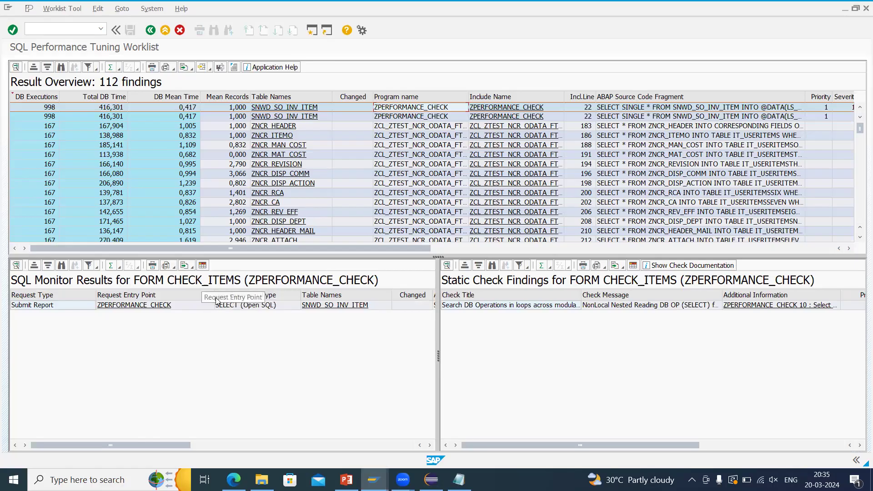
# - Examine the static check finding for FORM CHECK_ITEMS and open its source line in ZPERFORMANCE_CHECK
pyautogui.click(504, 308)
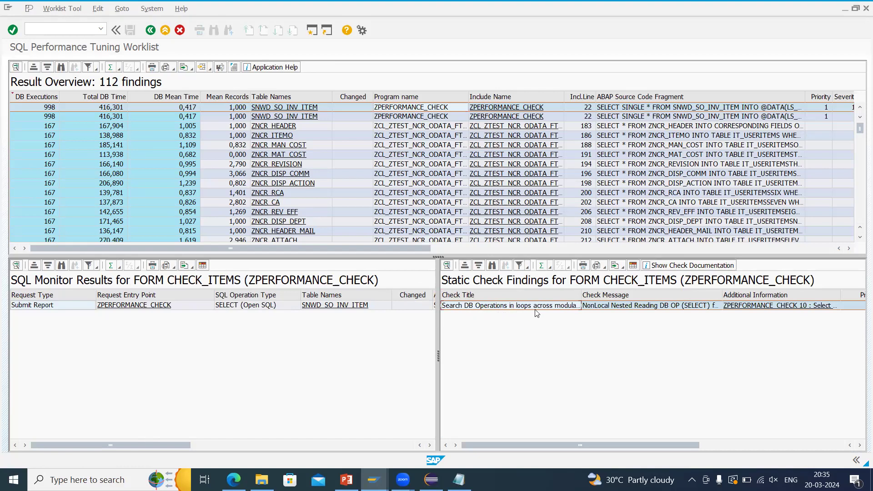
pyautogui.moveTo(581, 295)
pyautogui.mouseDown()
pyautogui.moveTo(818, 295)
pyautogui.moveTo(569, 295)
pyautogui.mouseUp()
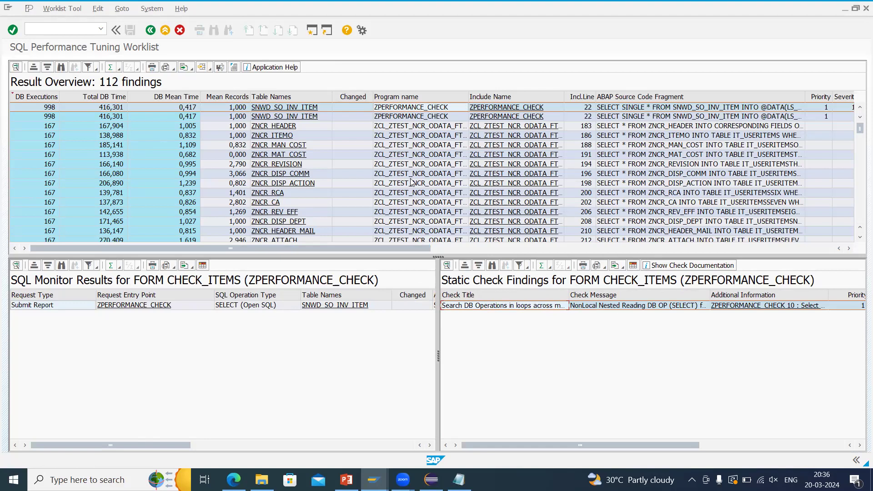
pyautogui.click(509, 108)
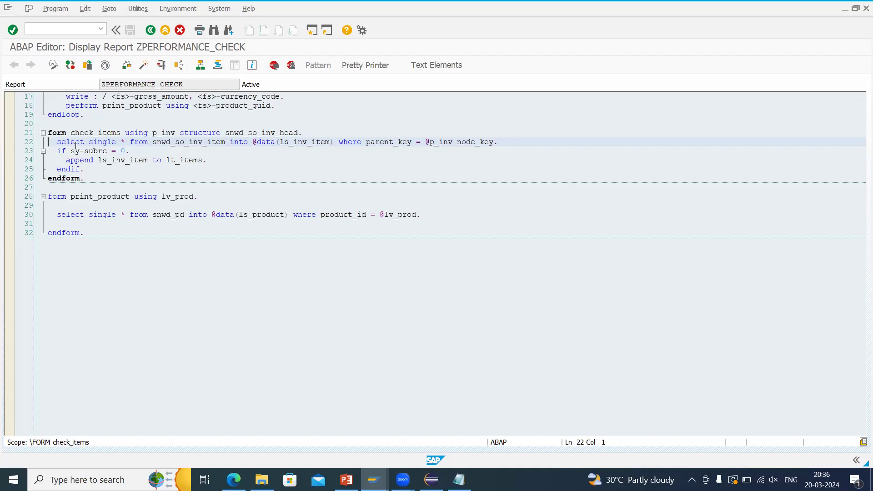
# - Return from the ZPERFORMANCE_CHECK source to the tuning worklist and look through the result overview's findings
pyautogui.click(151, 30)
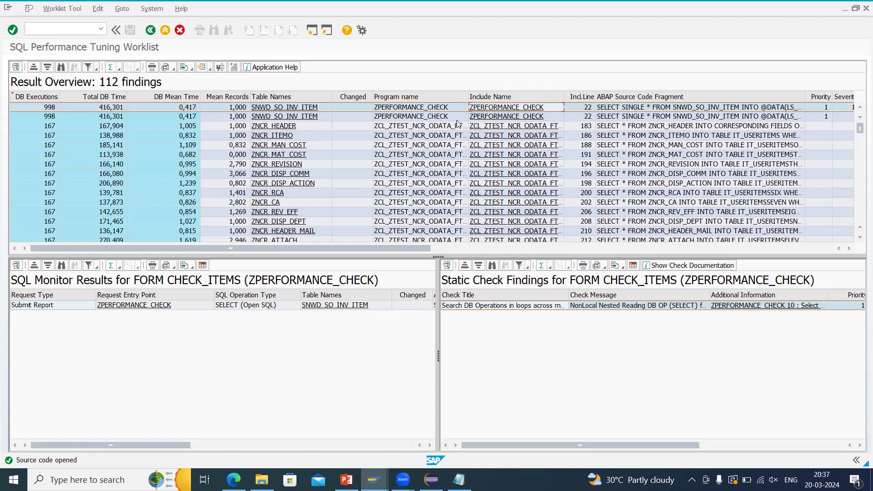
pyautogui.scroll(-10, 366, 146)
pyautogui.scroll(10, 372, 196)
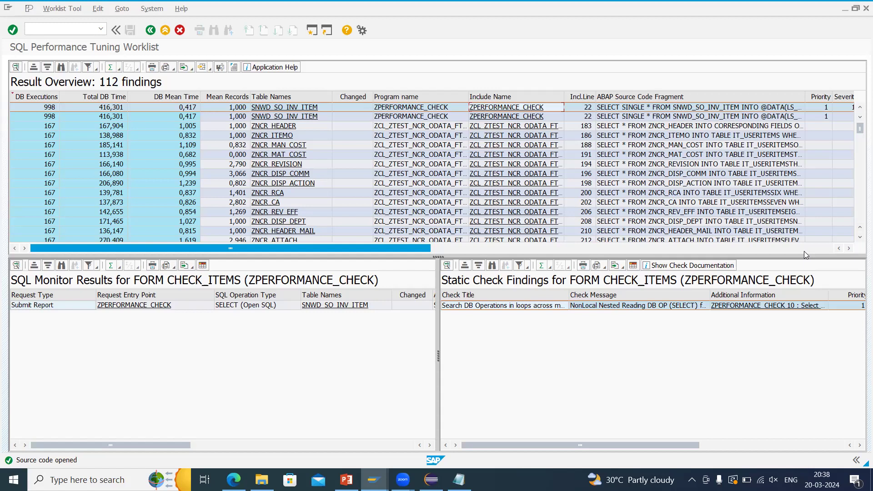
# - Go back to the worklist's selection screen and review the SQL Monitor snapshot creation options and the static check data source
pyautogui.press('F3')
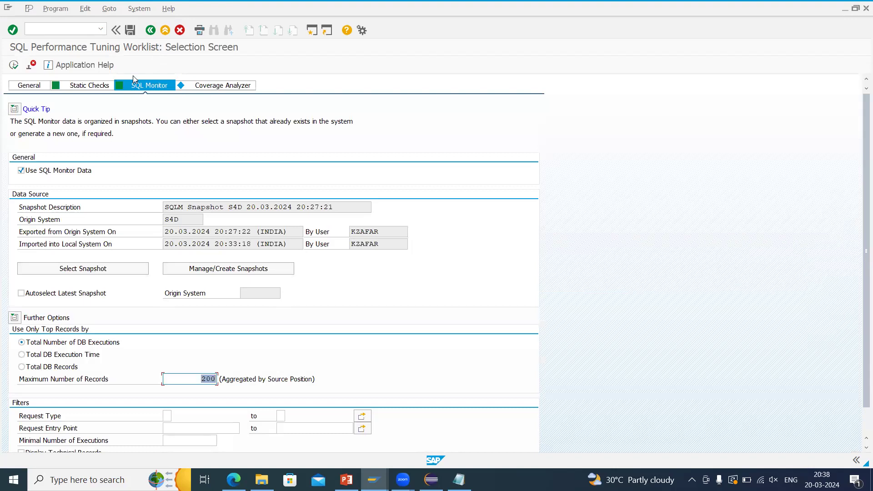
pyautogui.click(87, 86)
pyautogui.click(242, 266)
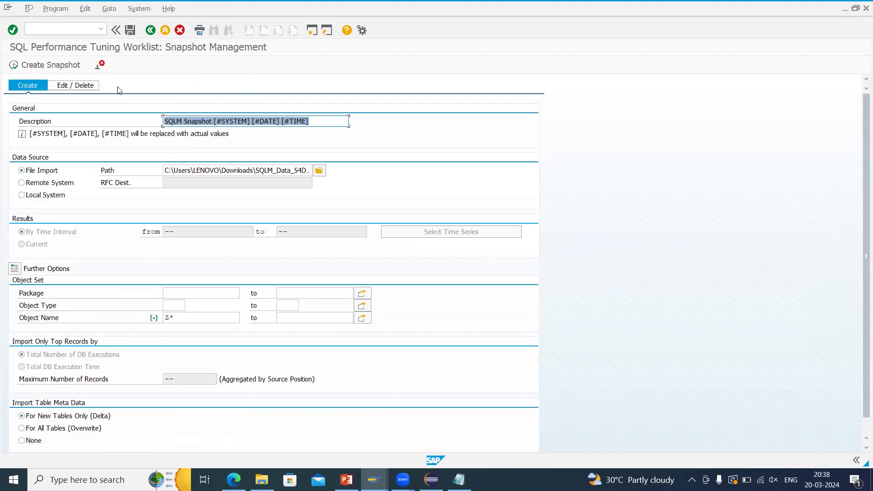
pyautogui.click(151, 30)
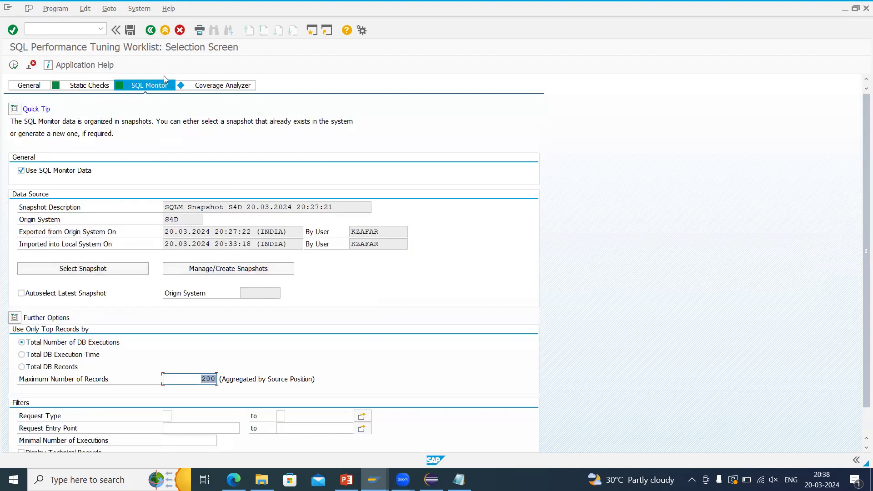
pyautogui.click(100, 82)
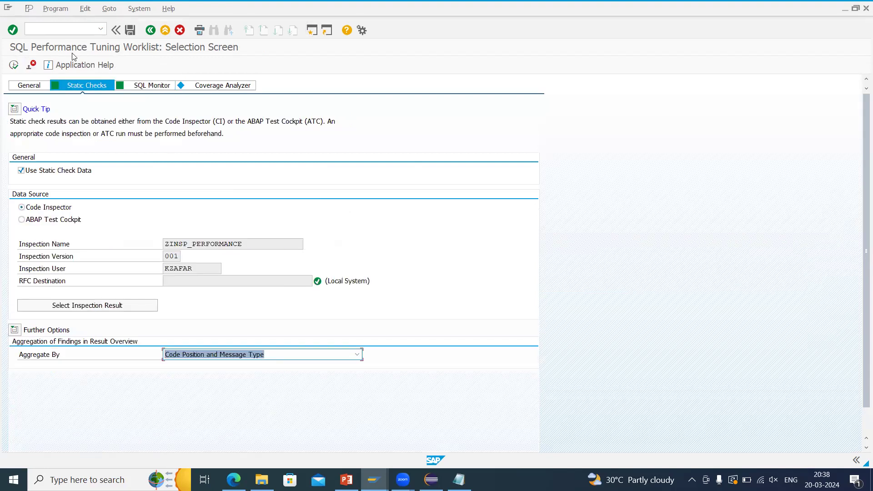